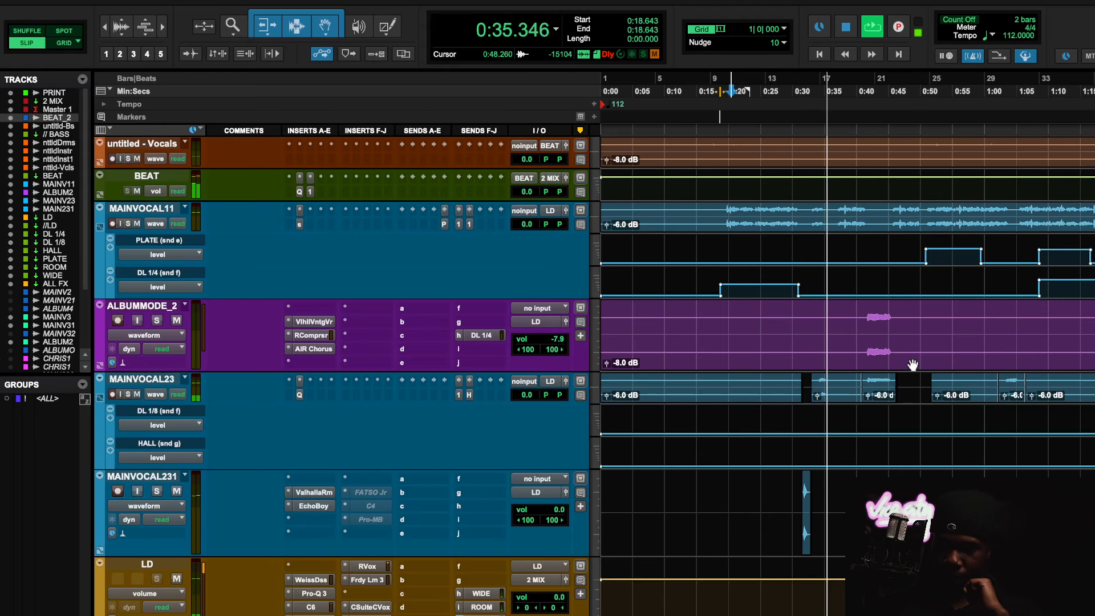
# - Review the later vocal sections along the timeline during playback, ending with playback stopped
pyautogui.hscroll(5, 988, 435)
pyautogui.hscroll(-1, 988, 435)
pyautogui.hscroll(-1, 988, 436)
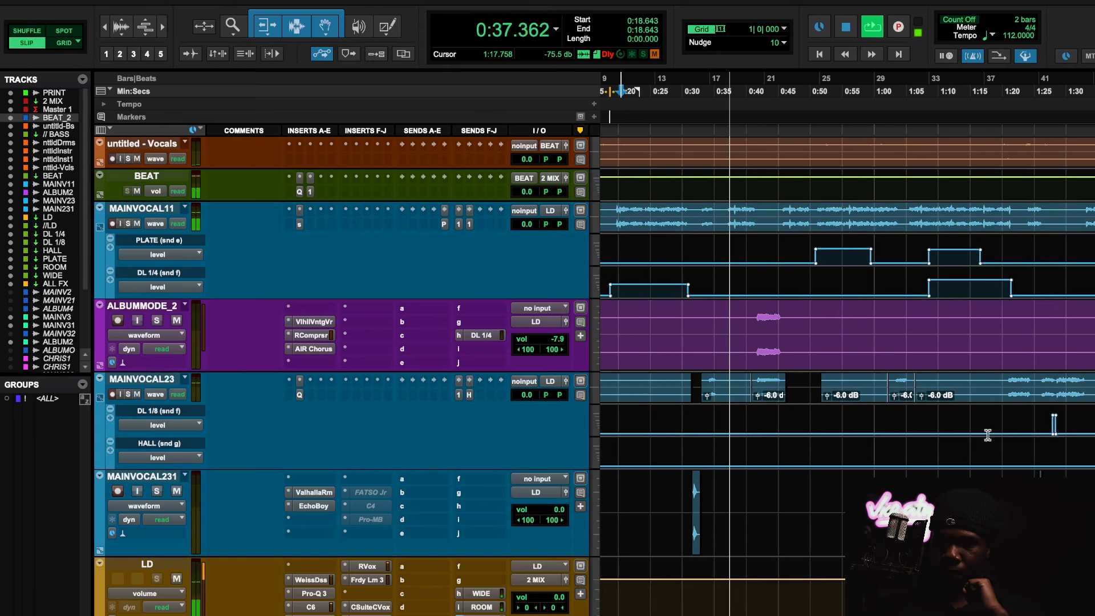
pyautogui.hscroll(2, 987, 435)
pyautogui.hscroll(-1, 988, 435)
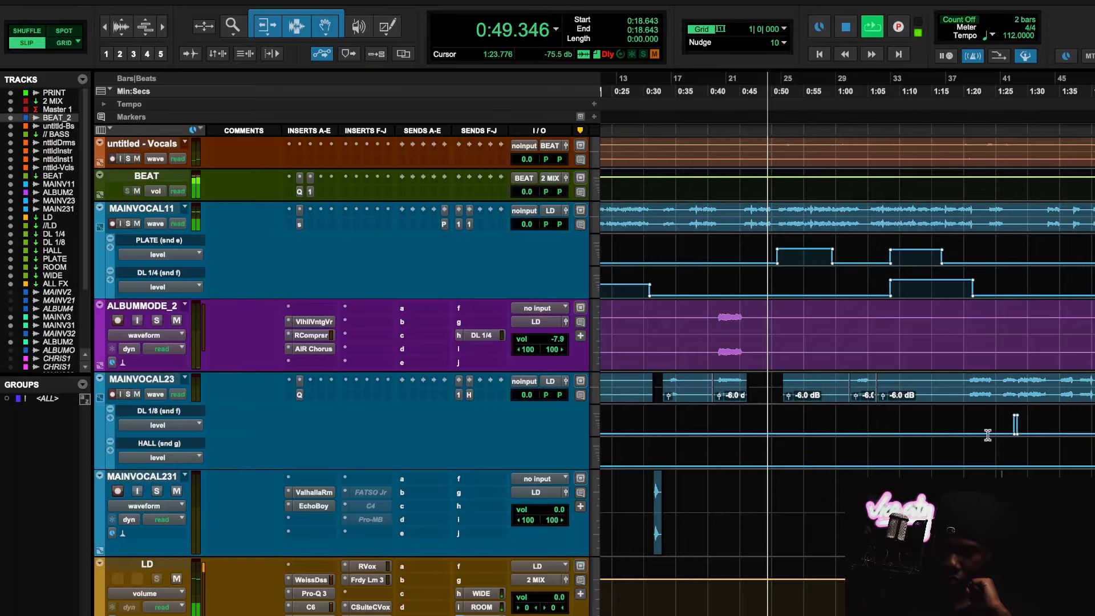
pyautogui.press('space')
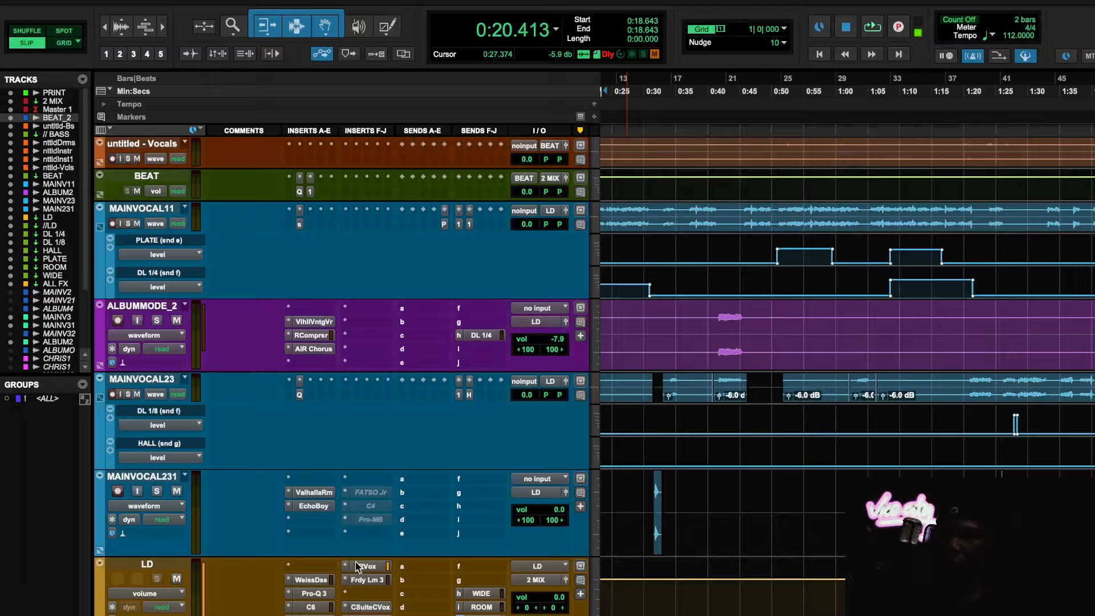
# - Insert Ozone 11 Vintage Tape (stereo) in slot h of the LD track, below Frdy Lm 3
pyautogui.click(368, 594)
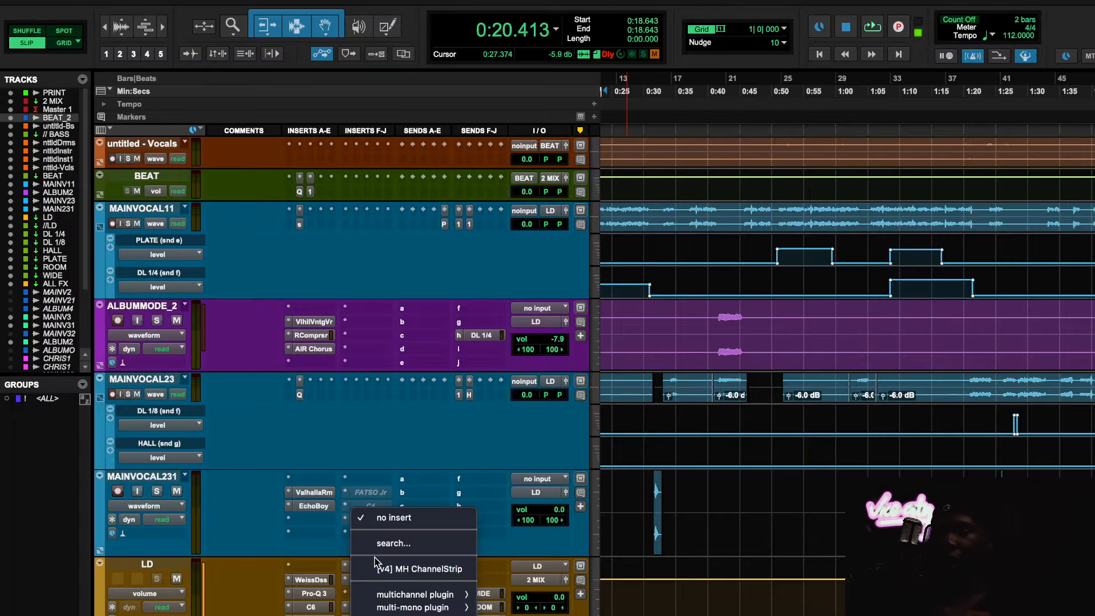
pyautogui.click(374, 543)
pyautogui.write('ozone')
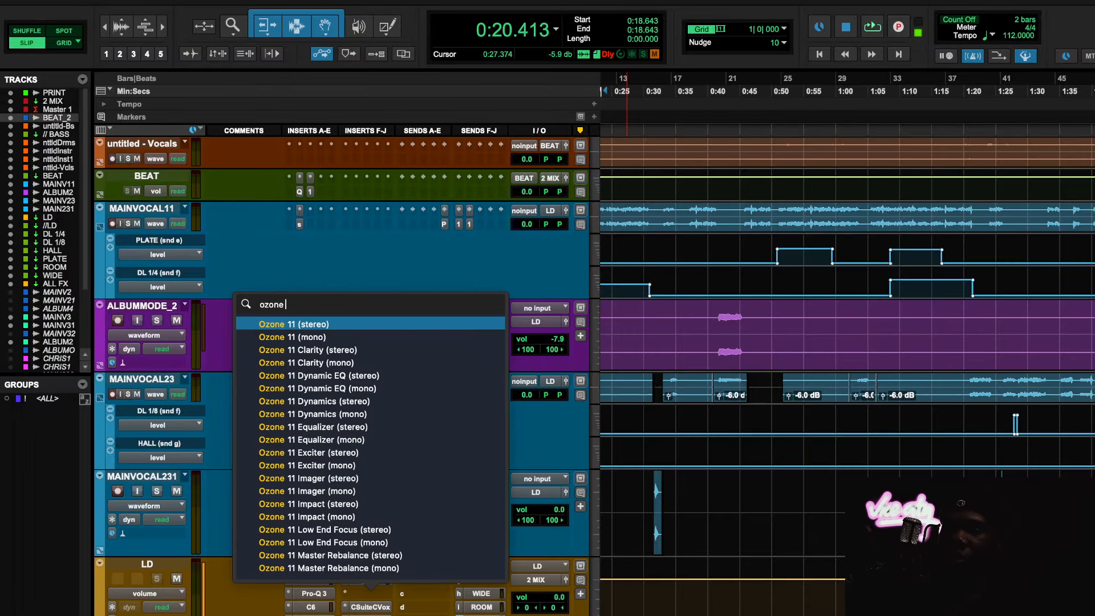
pyautogui.write(' vi')
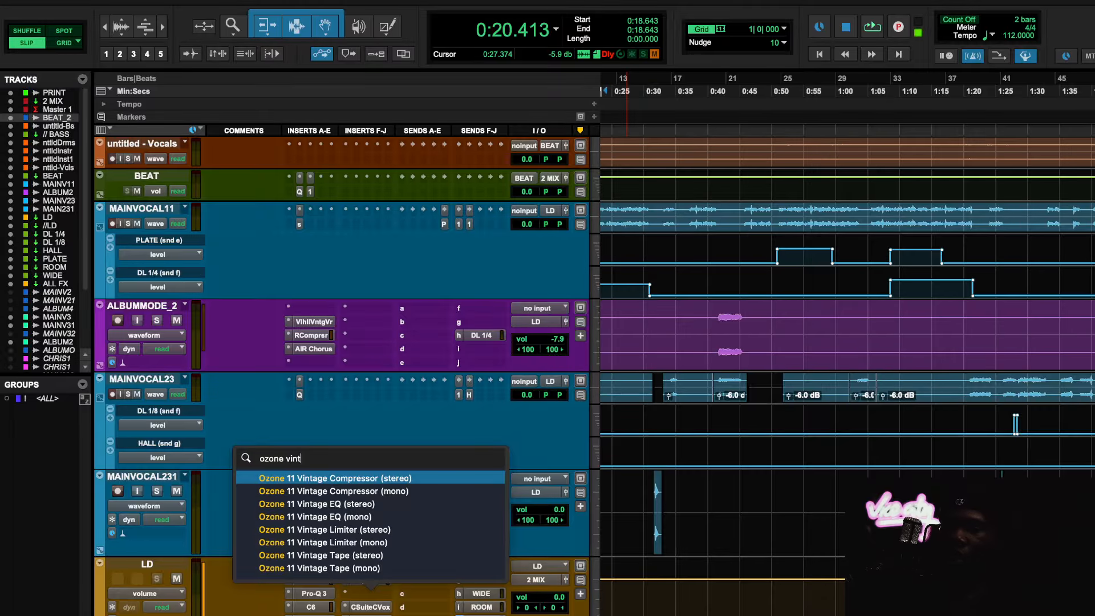
pyautogui.write('nt')
pyautogui.click(414, 555)
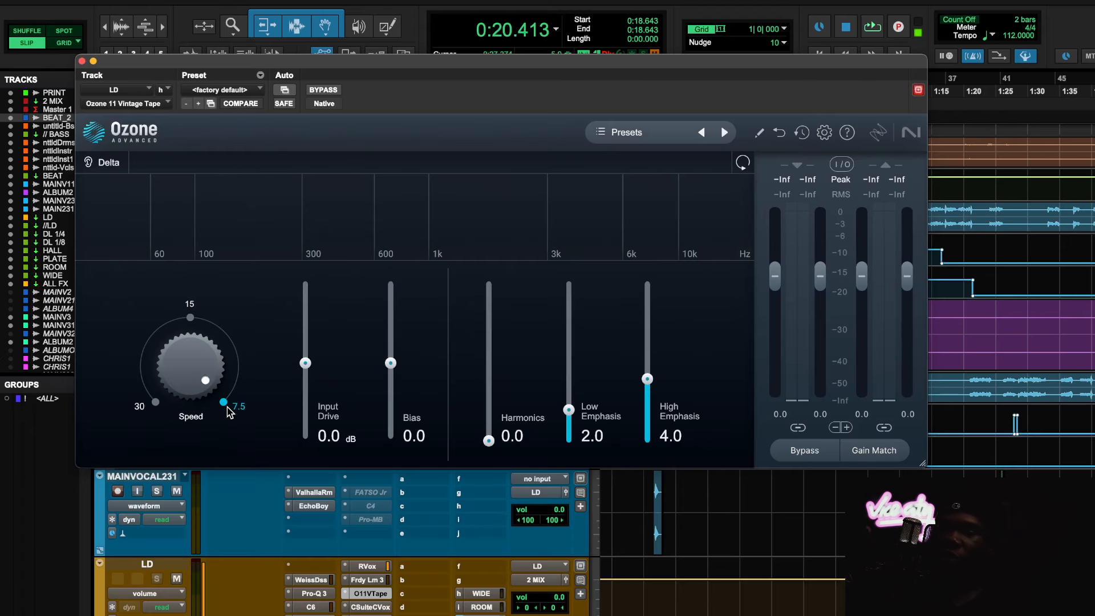
pyautogui.moveTo(420, 56); pyautogui.dragTo(414, 109)
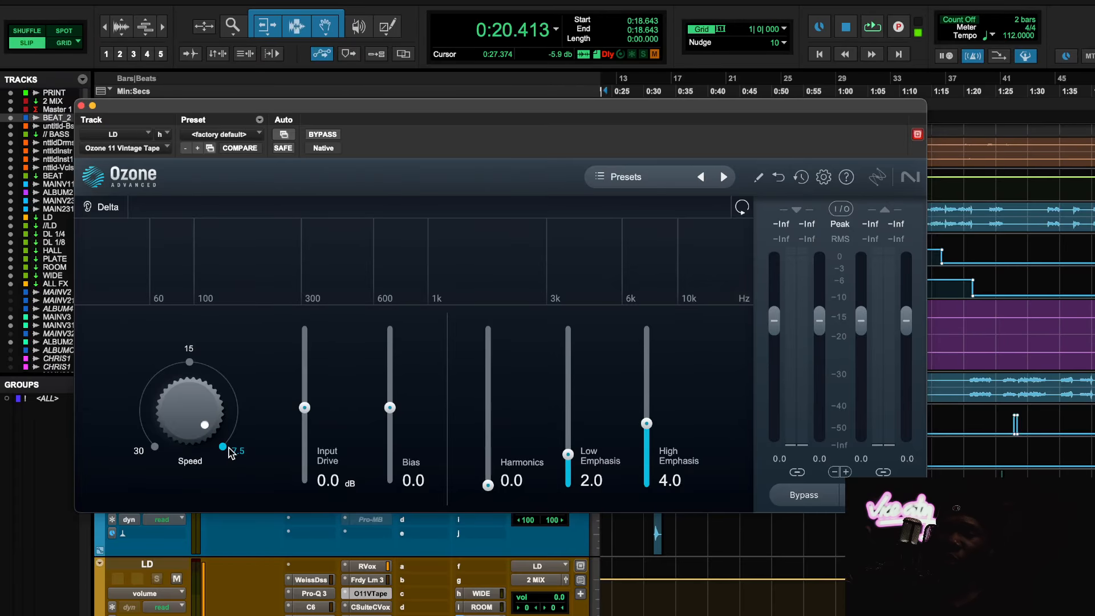
# - Play the session and compare the LD vocals with Vintage Tape bypassed and active at the default 7.5 speed
pyautogui.press('space')
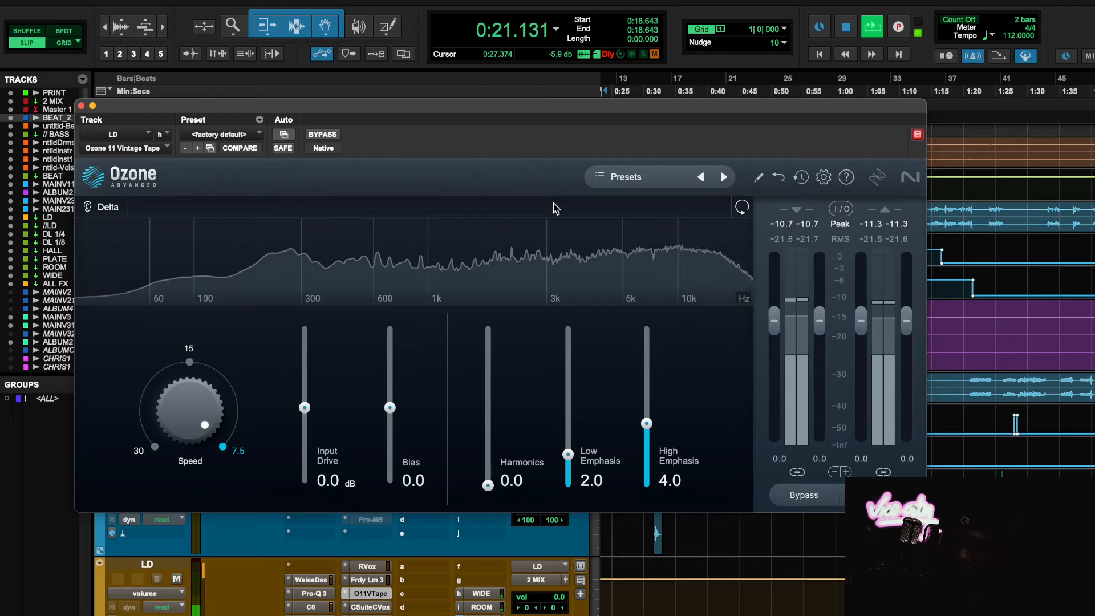
pyautogui.click(804, 495)
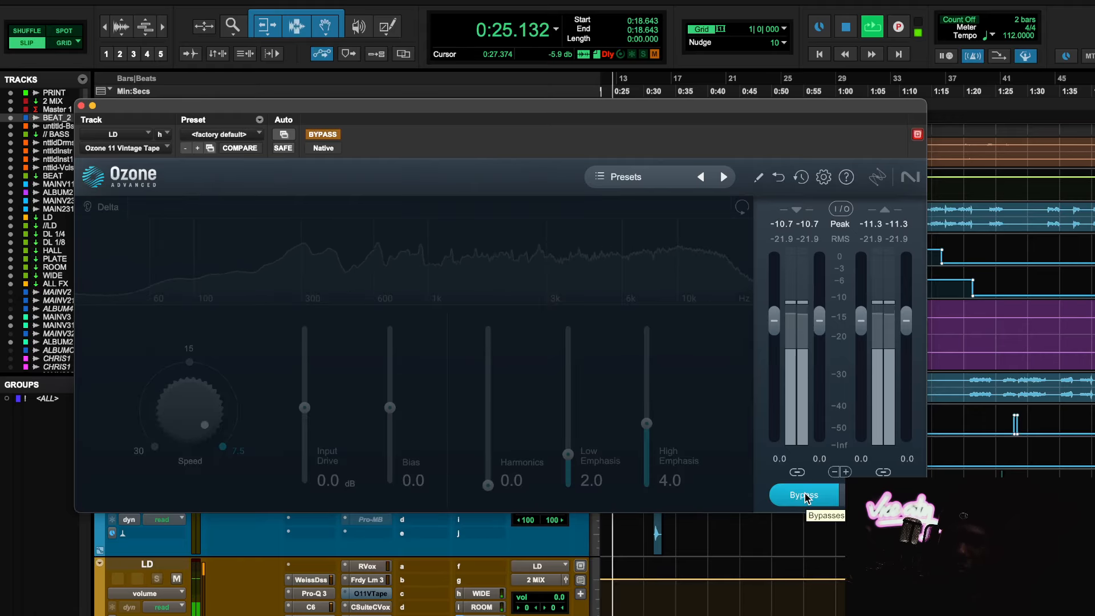
pyautogui.click(805, 496)
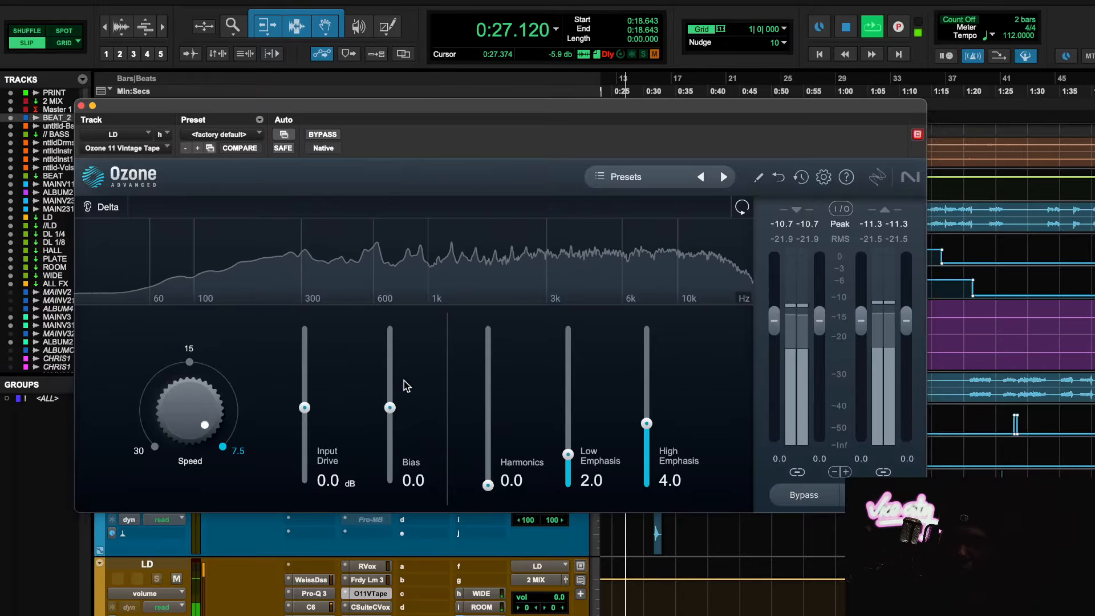
pyautogui.press('space')
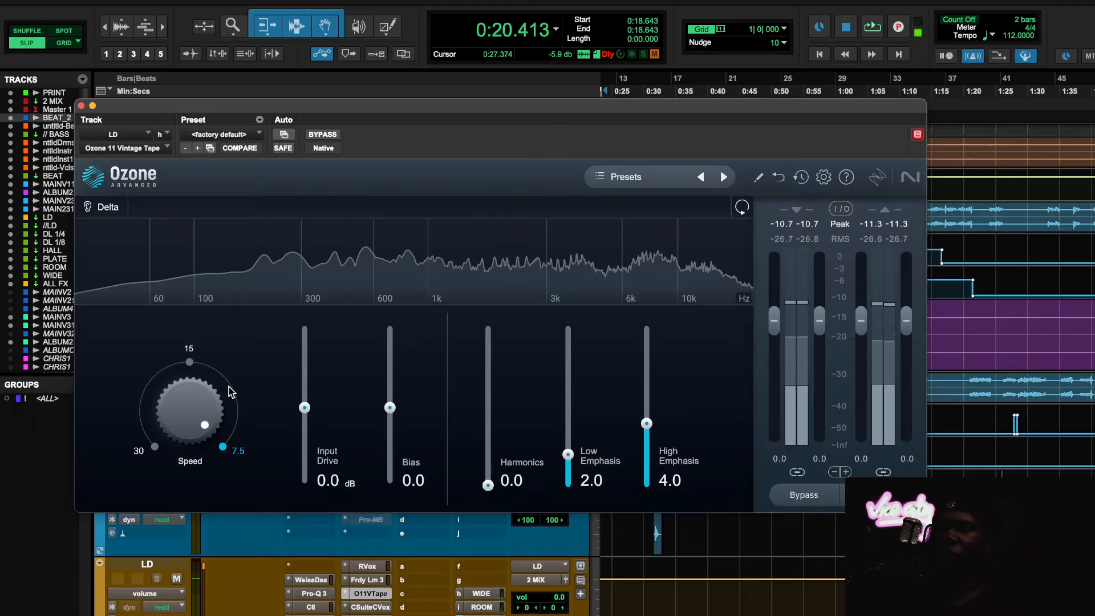
# - Set the tape Speed to 15 and compare the vocals with the plug-in bypassed and active during playback
pyautogui.click(187, 364)
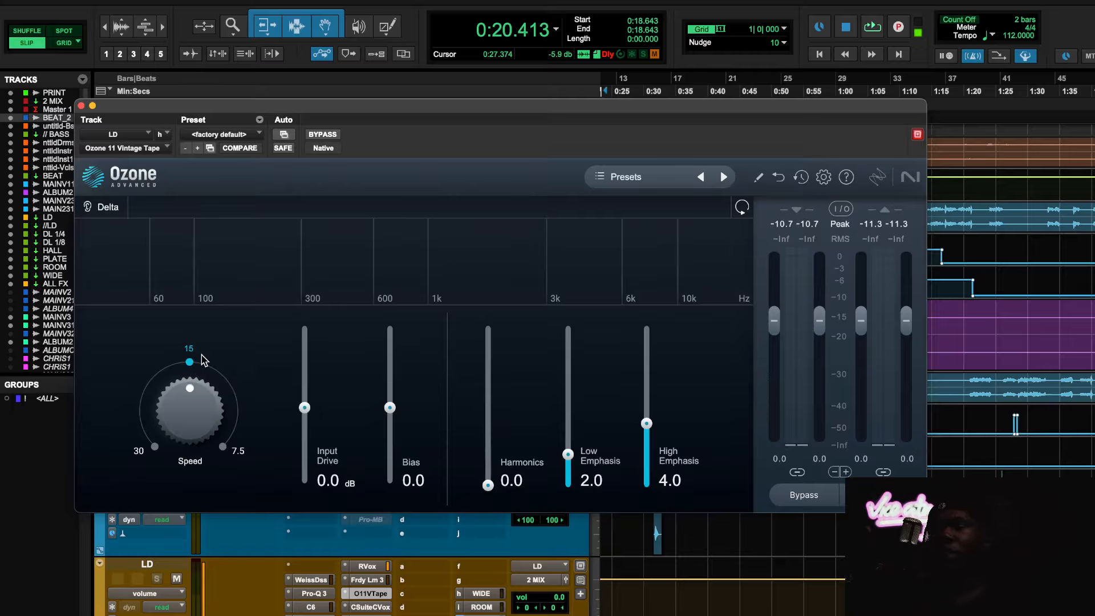
pyautogui.moveTo(193, 417); pyautogui.dragTo(193, 481)
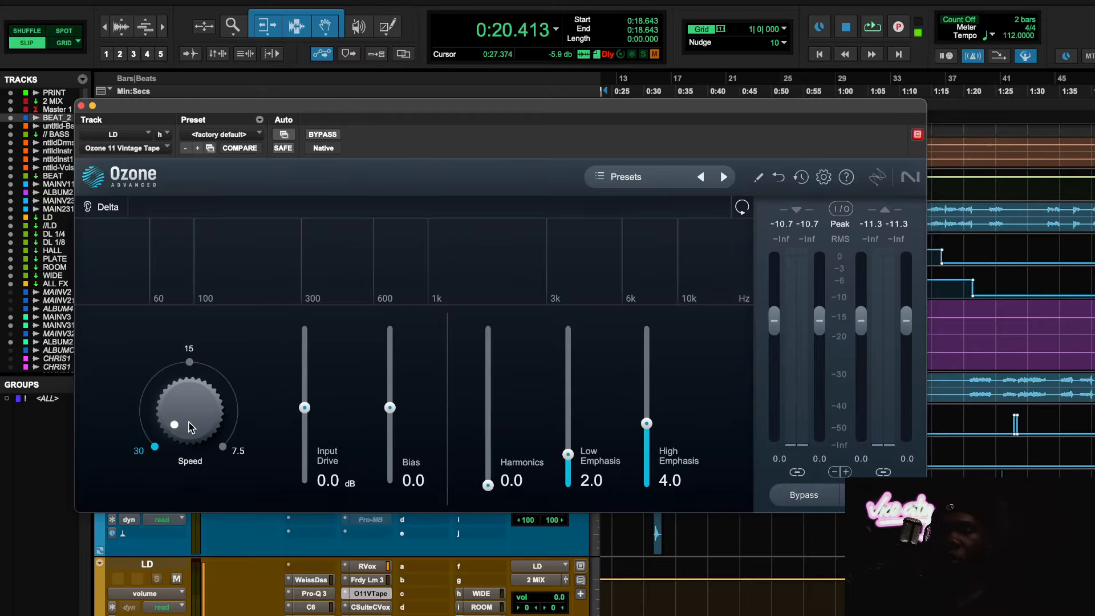
pyautogui.click(188, 363)
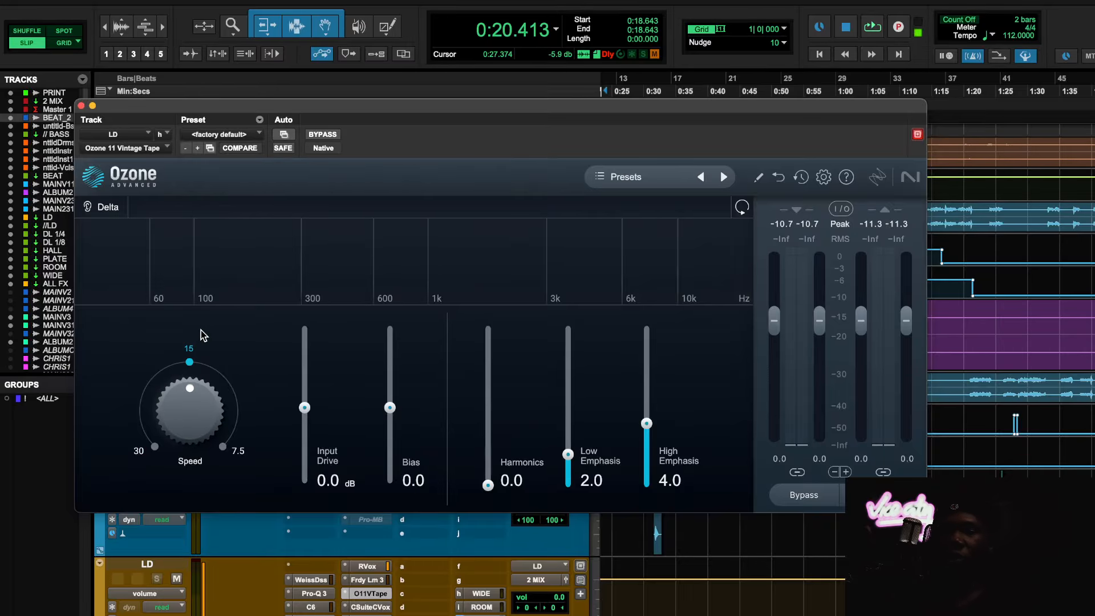
pyautogui.press('space')
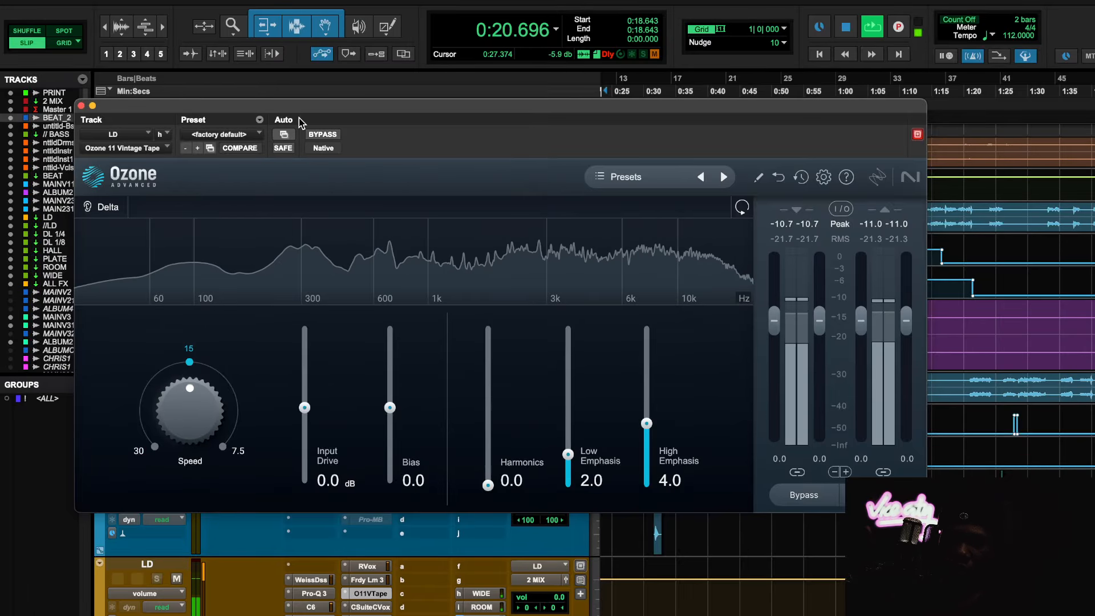
pyautogui.click(323, 135)
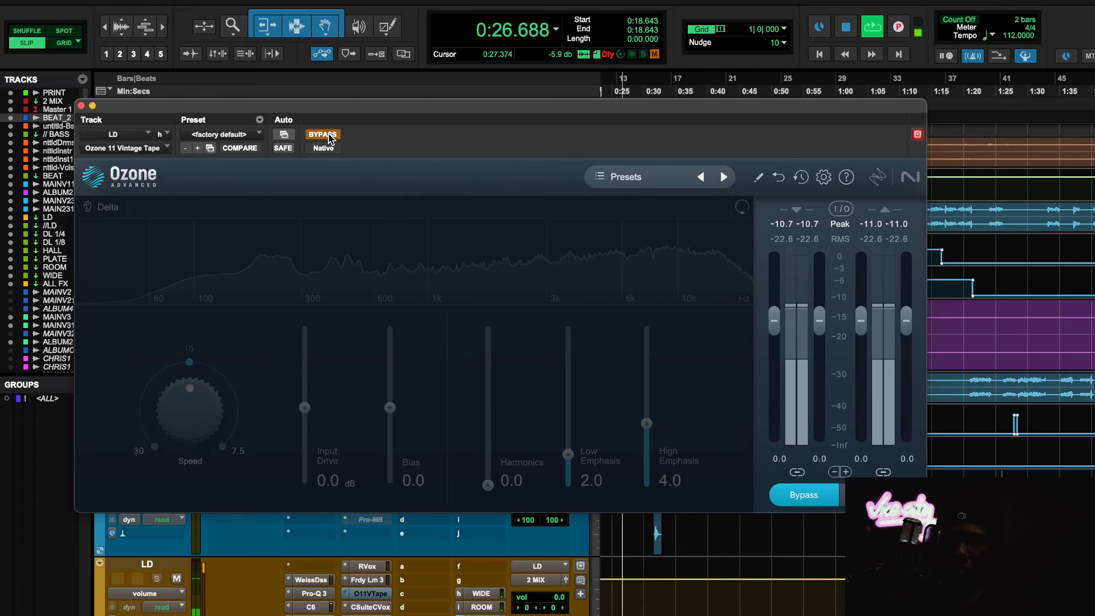
pyautogui.click(323, 135)
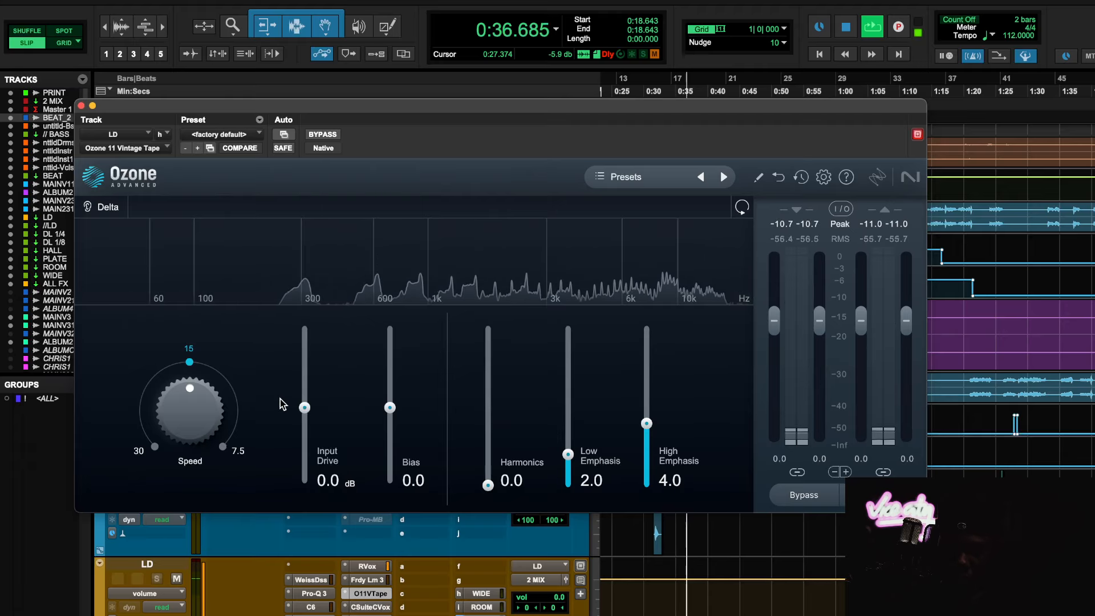
pyautogui.press('space')
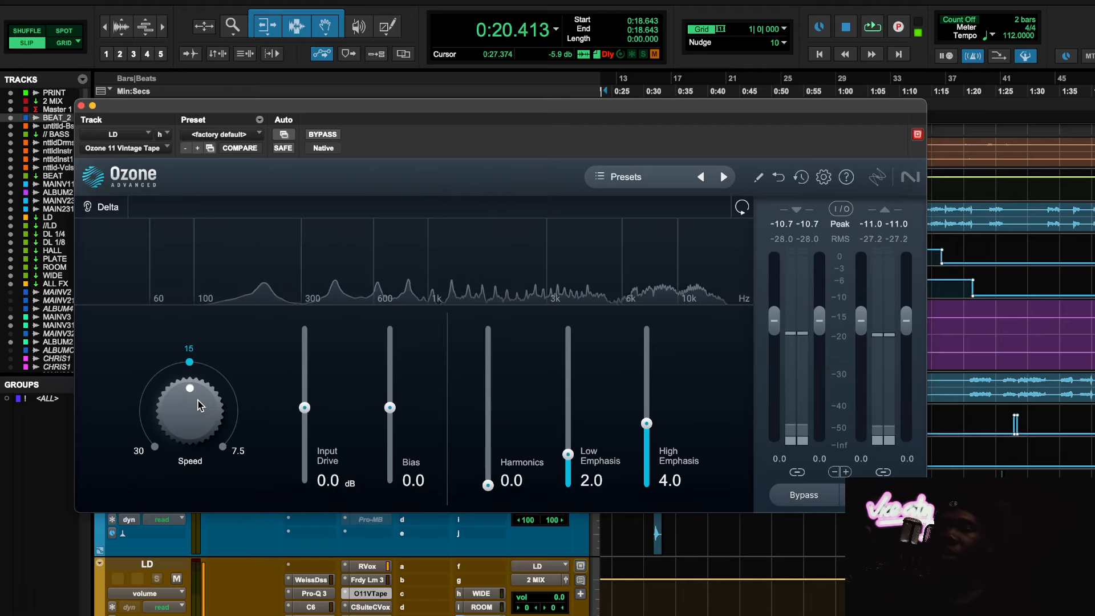
# - Set the tape Speed to 30 and audition the vocals with Vintage Tape bypassed and active
pyautogui.moveTo(214, 412); pyautogui.dragTo(200, 494)
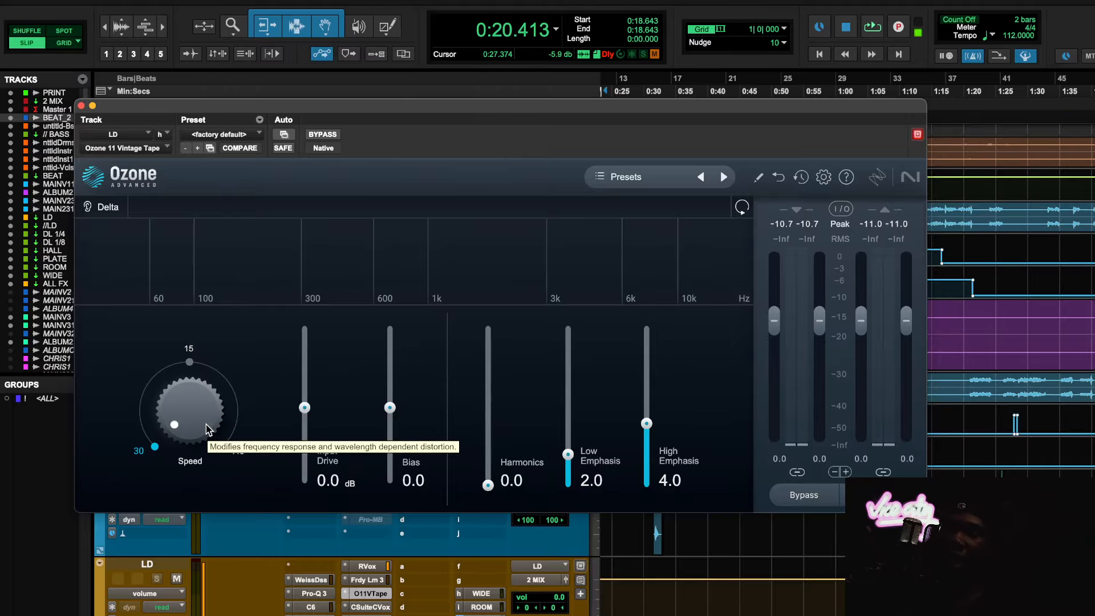
pyautogui.press('space')
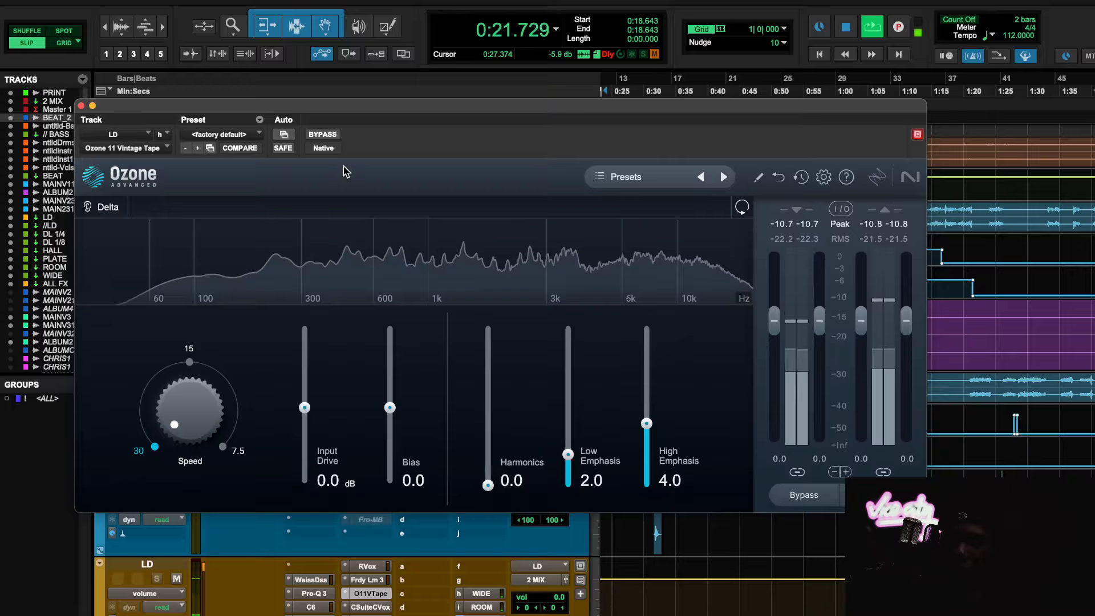
pyautogui.click(804, 495)
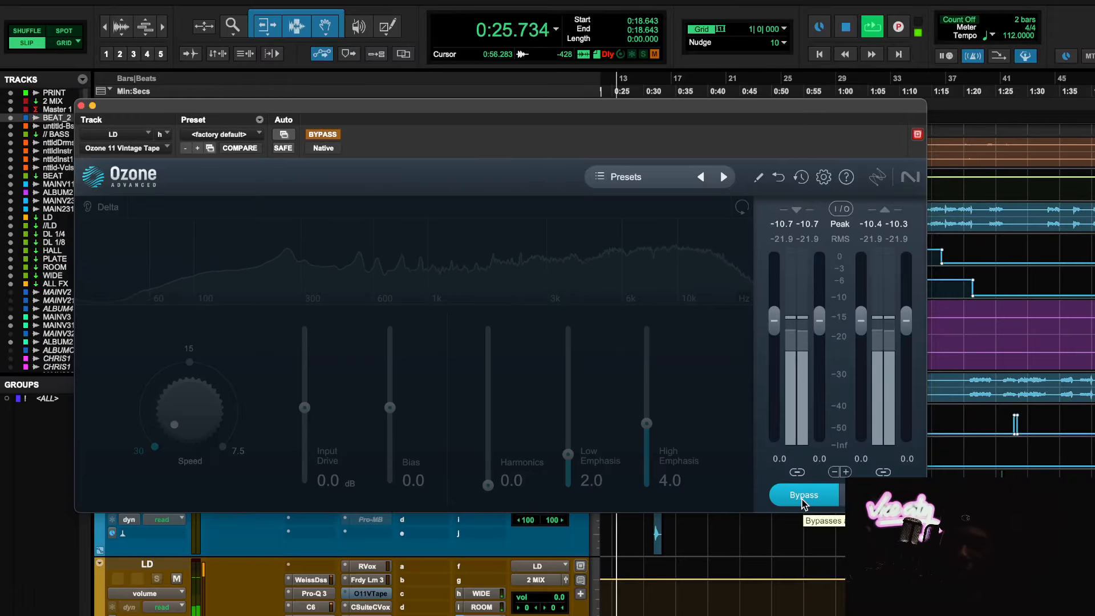
pyautogui.click(803, 496)
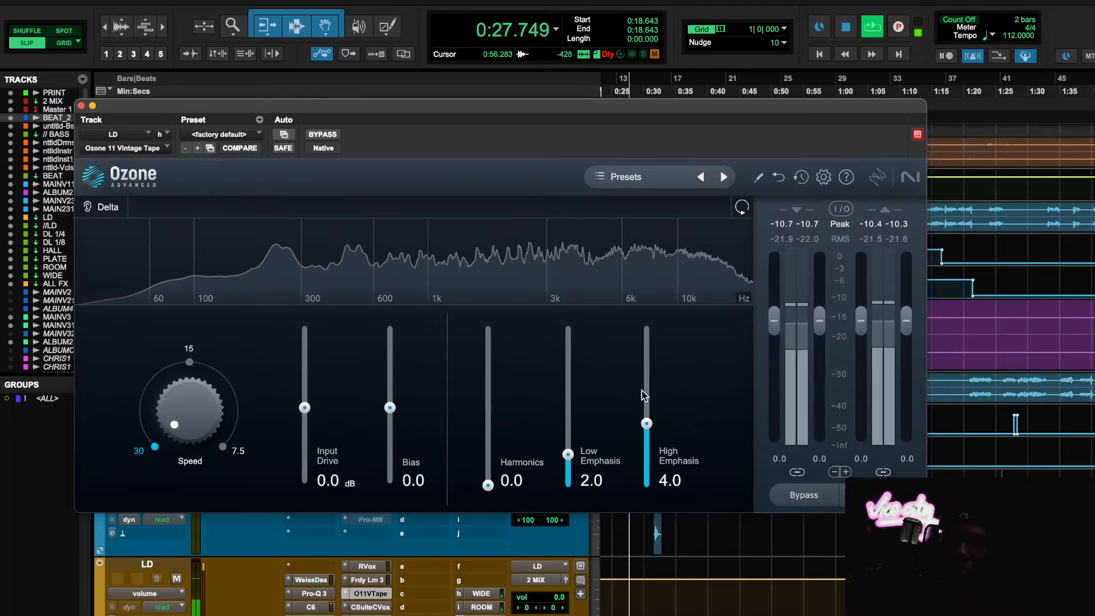
pyautogui.press('space')
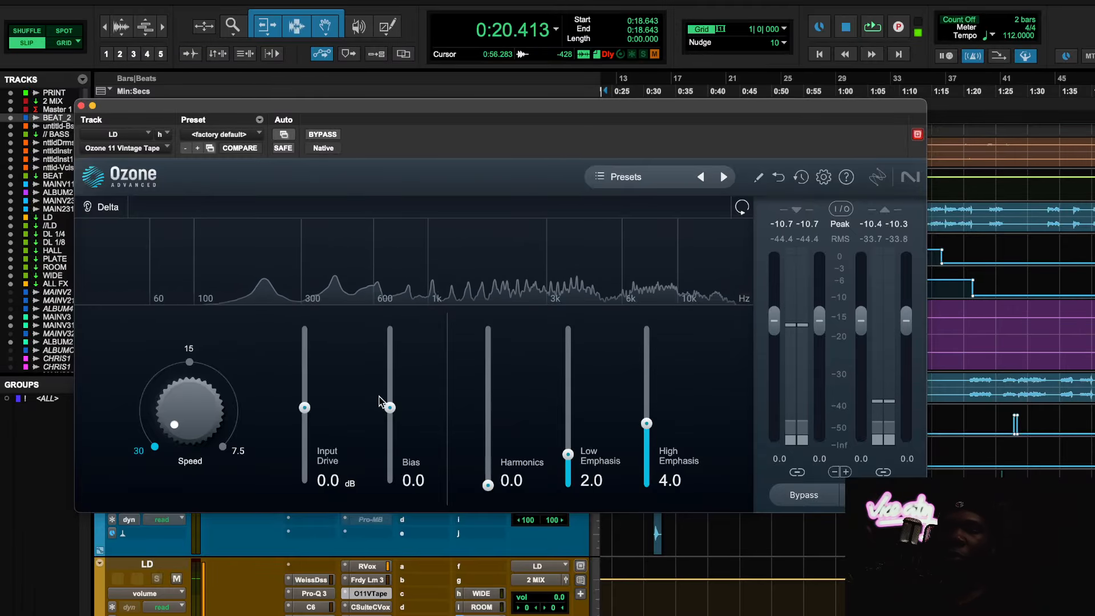
# - Lower the Vintage Tape Bias to -0.6 and close the plug-in window
pyautogui.moveTo(390, 407)
pyautogui.mouseDown()
pyautogui.moveTo(389, 328)
pyautogui.moveTo(394, 424)
pyautogui.mouseUp()
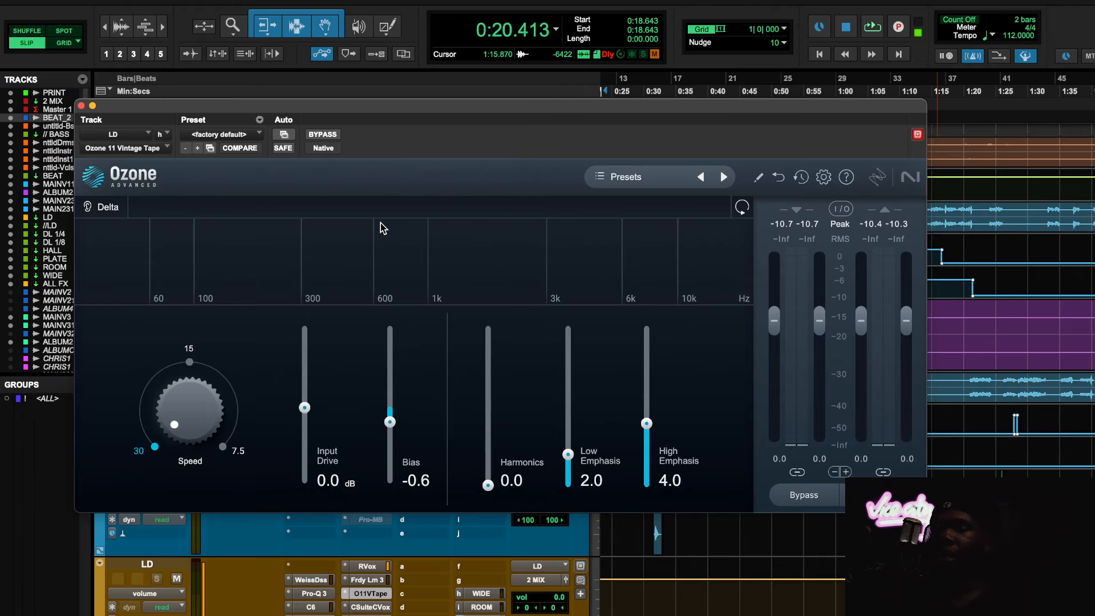
pyautogui.click(80, 106)
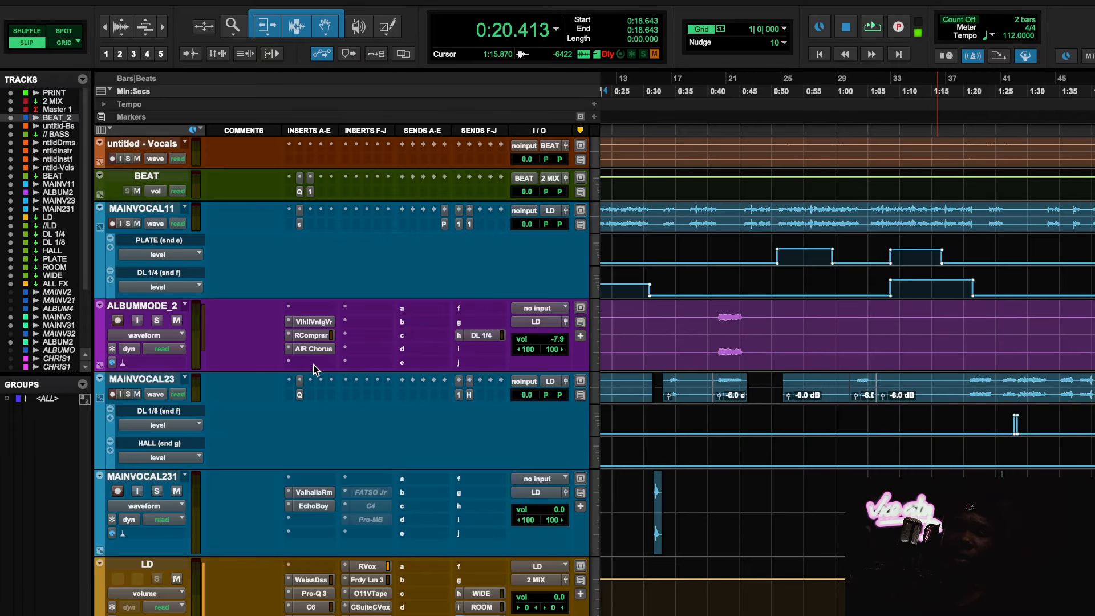
# - Insert FabFilter Pro-Q 3 (stereo) in slot f of MAINVOCAL231 and add a high-shelf cut of about 2 dB at about 1748 Hz
pyautogui.click(367, 479)
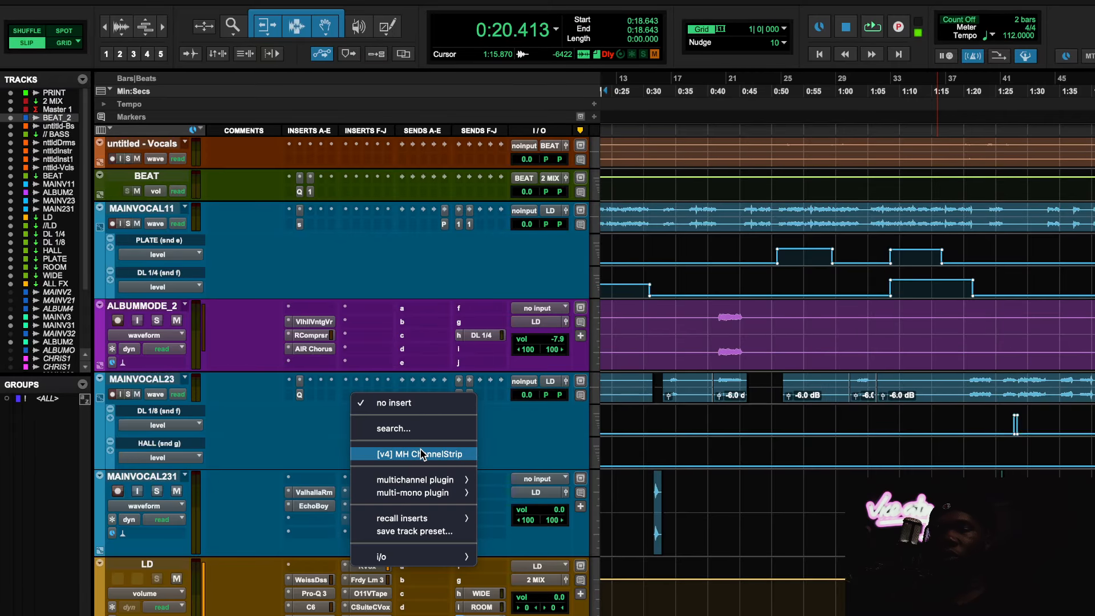
pyautogui.click(411, 429)
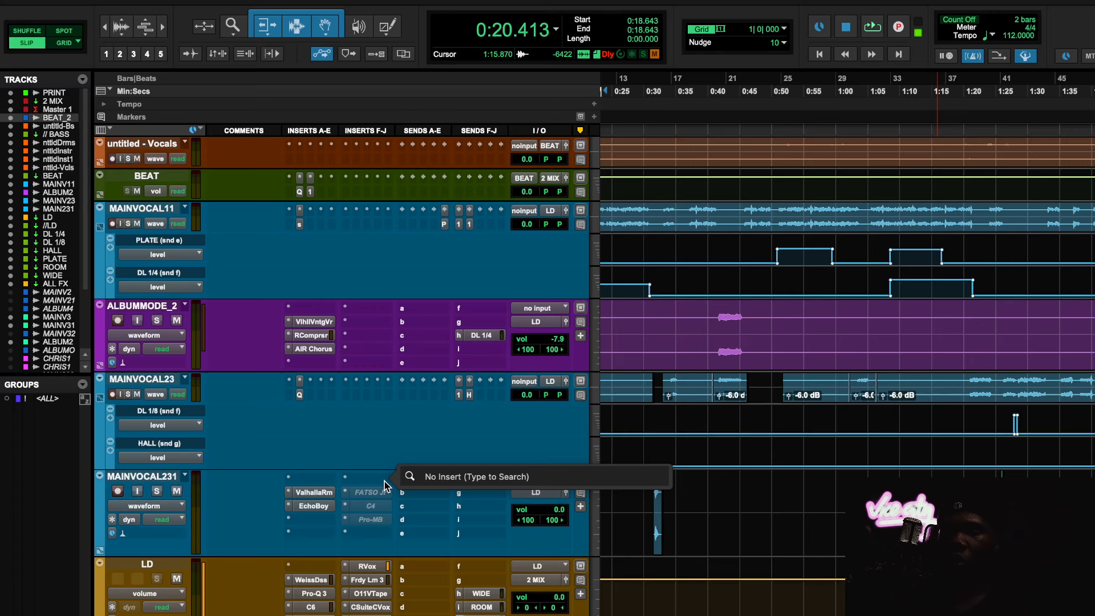
pyautogui.write('f')
pyautogui.press('BackSpace')
pyautogui.write('pro')
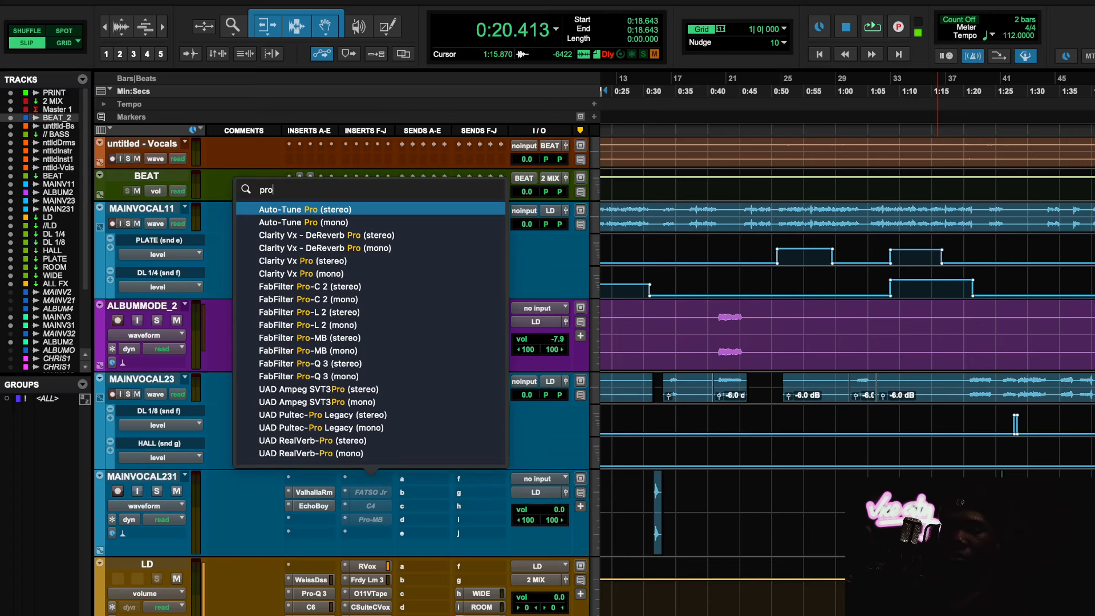
pyautogui.write(' q')
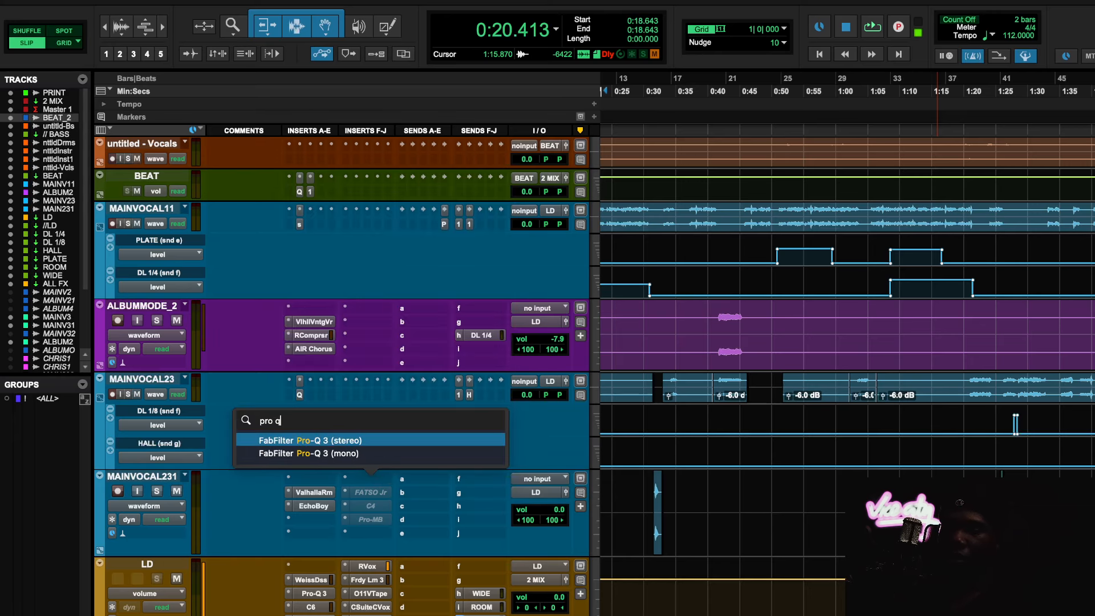
pyautogui.click(359, 441)
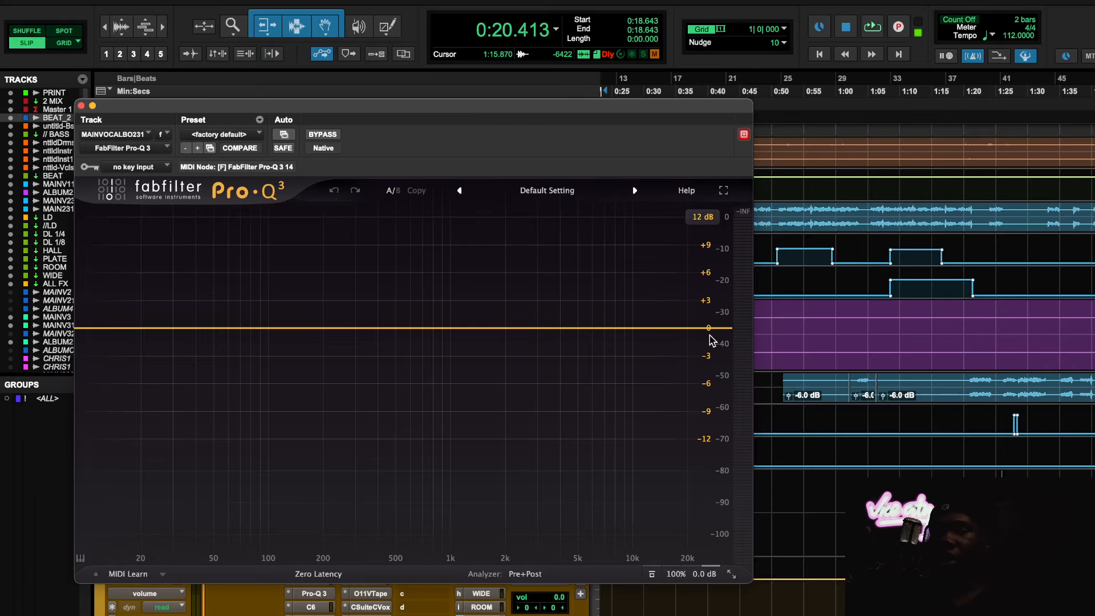
pyautogui.moveTo(710, 336); pyautogui.dragTo(495, 343)
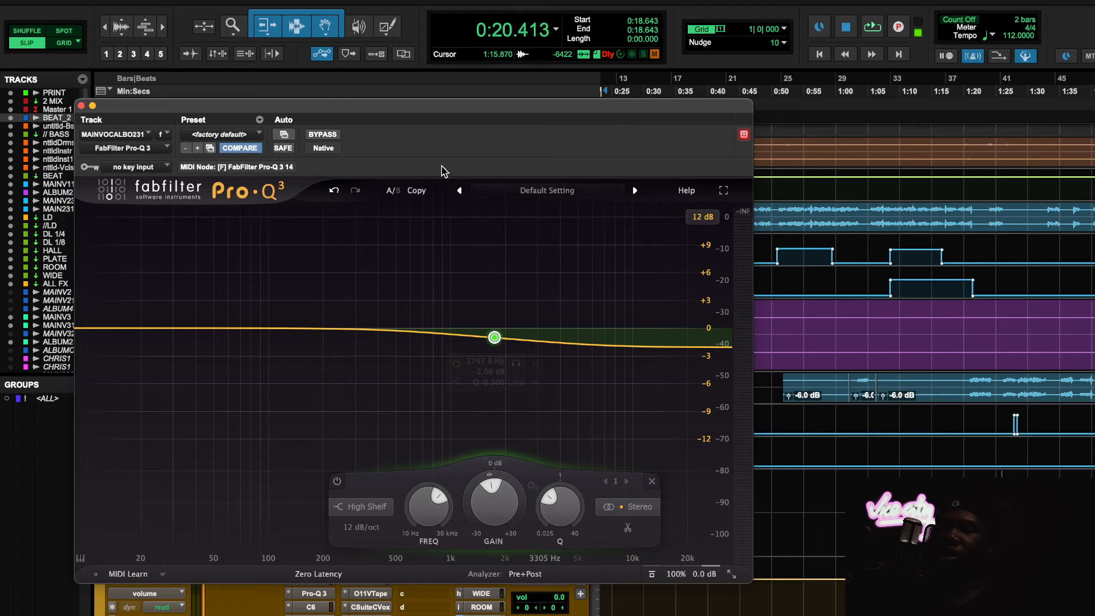
pyautogui.click(81, 107)
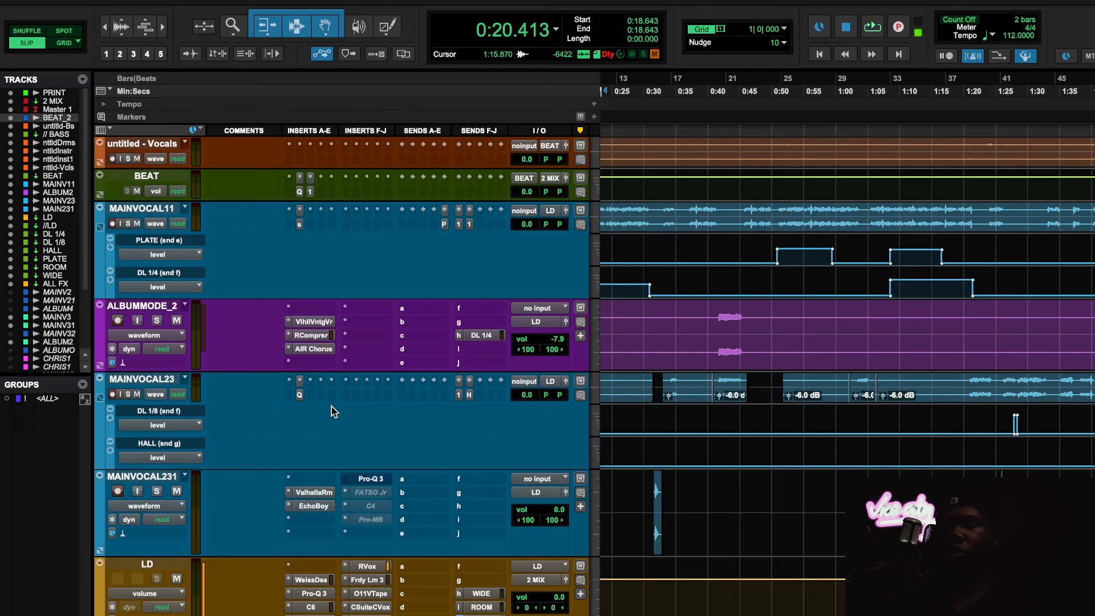
# - Activate the inactive C4 on MAINVOCAL231 and move it to slot h of the LD track, replacing Vintage Tape
pyautogui.keyDown('ctrl'); pyautogui.keyDown('super'); pyautogui.click(381, 510); pyautogui.keyUp('super'); pyautogui.keyUp('ctrl')
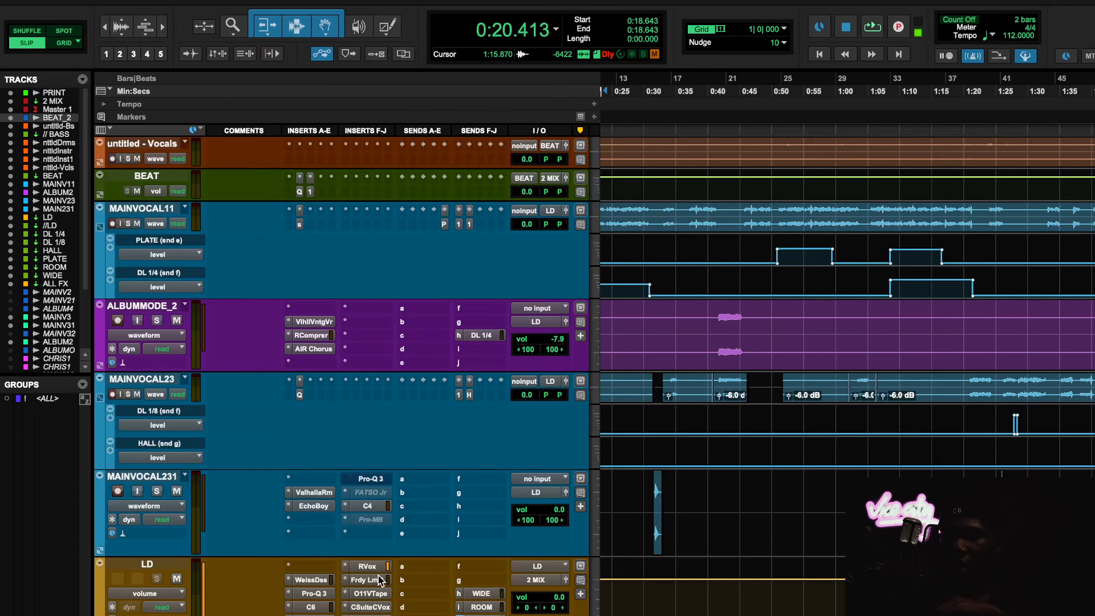
pyautogui.moveTo(376, 501); pyautogui.dragTo(368, 593)
pyautogui.click(629, 297)
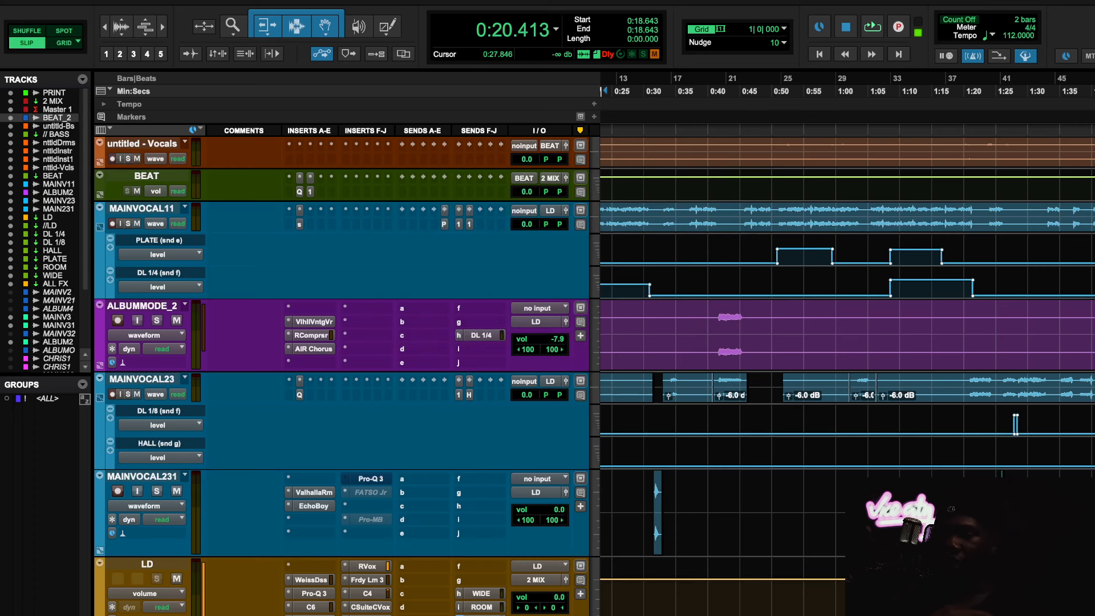
# - Open the C4 on the LD track, start playback and reset the low band's Range and Threshold to 0.0
pyautogui.click(375, 594)
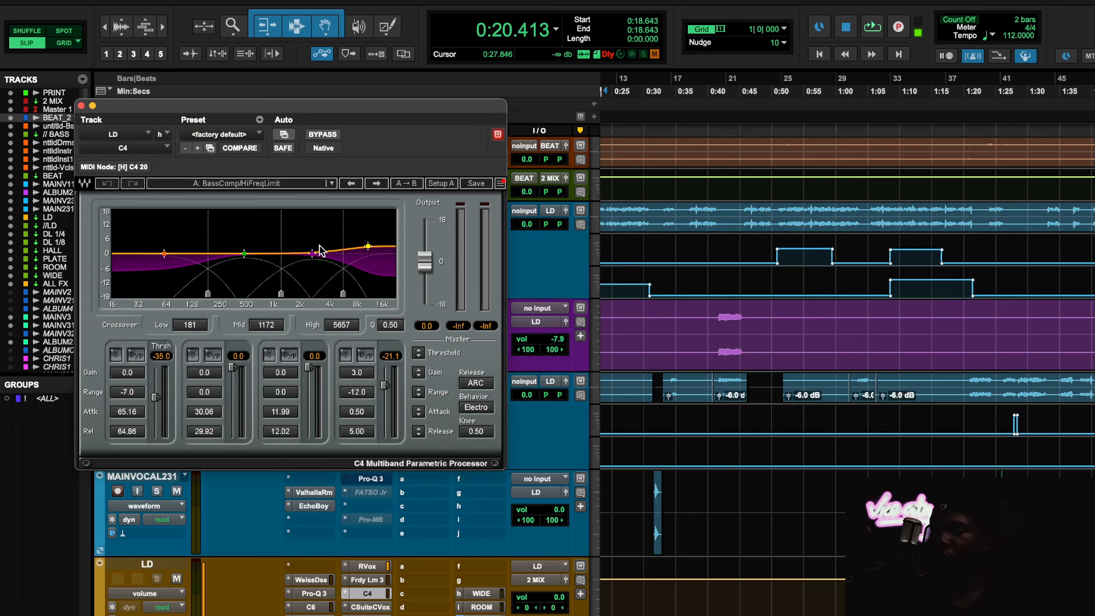
pyautogui.press('space')
pyautogui.moveTo(137, 392); pyautogui.dragTo(191, 392)
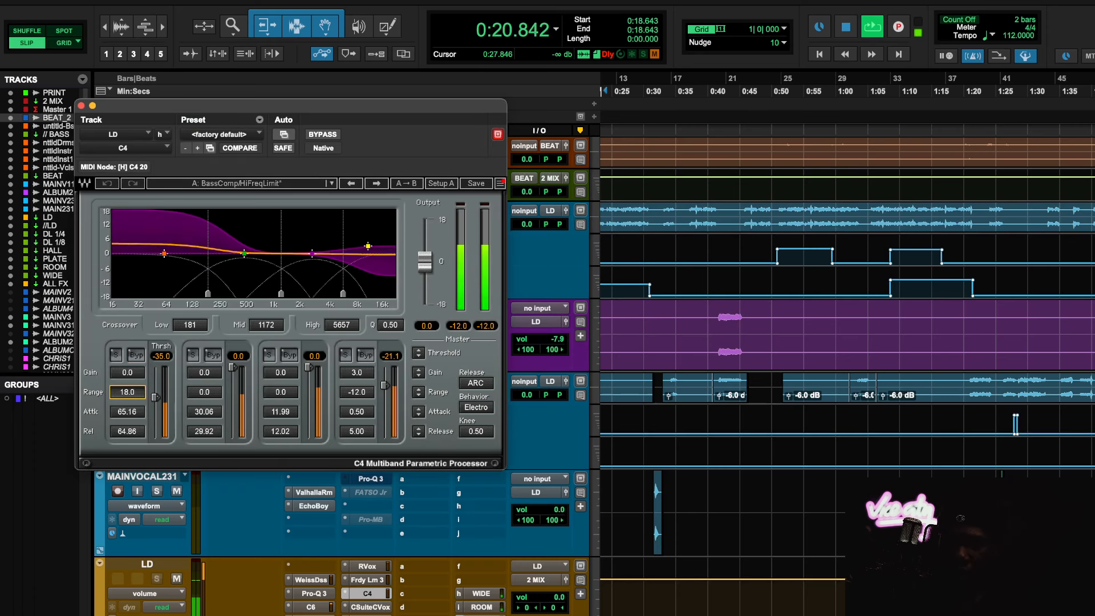
pyautogui.keyDown('alt'); pyautogui.click(136, 392); pyautogui.keyUp('alt')
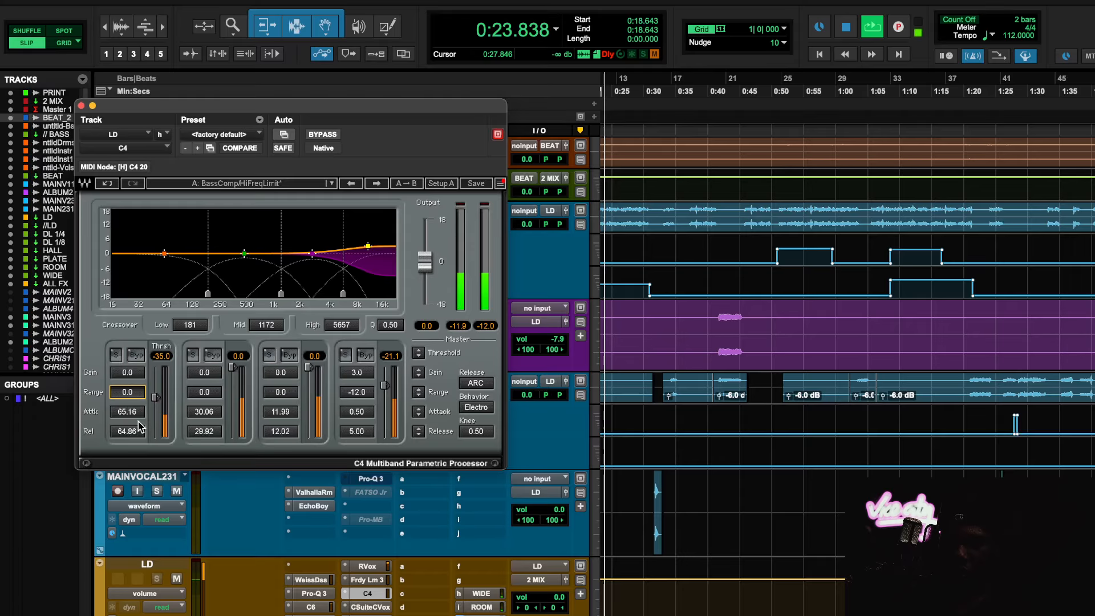
pyautogui.keyDown('alt'); pyautogui.click(156, 398); pyautogui.keyUp('alt')
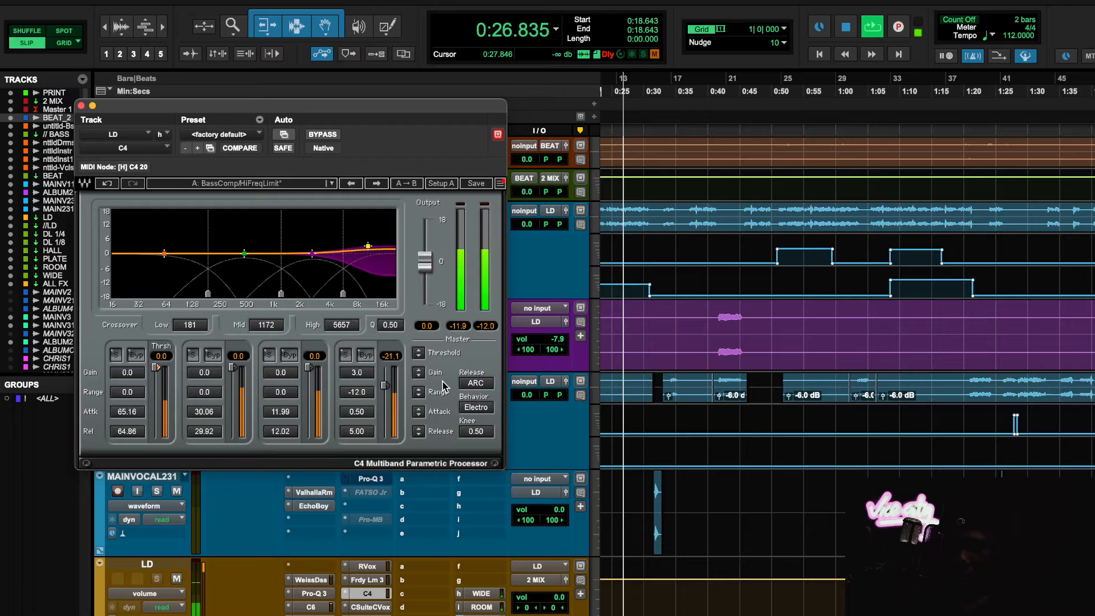
# - Set the C4 release mode to Manual and return the behavior to Electro after trying Opto
pyautogui.click(475, 383)
pyautogui.click(481, 409)
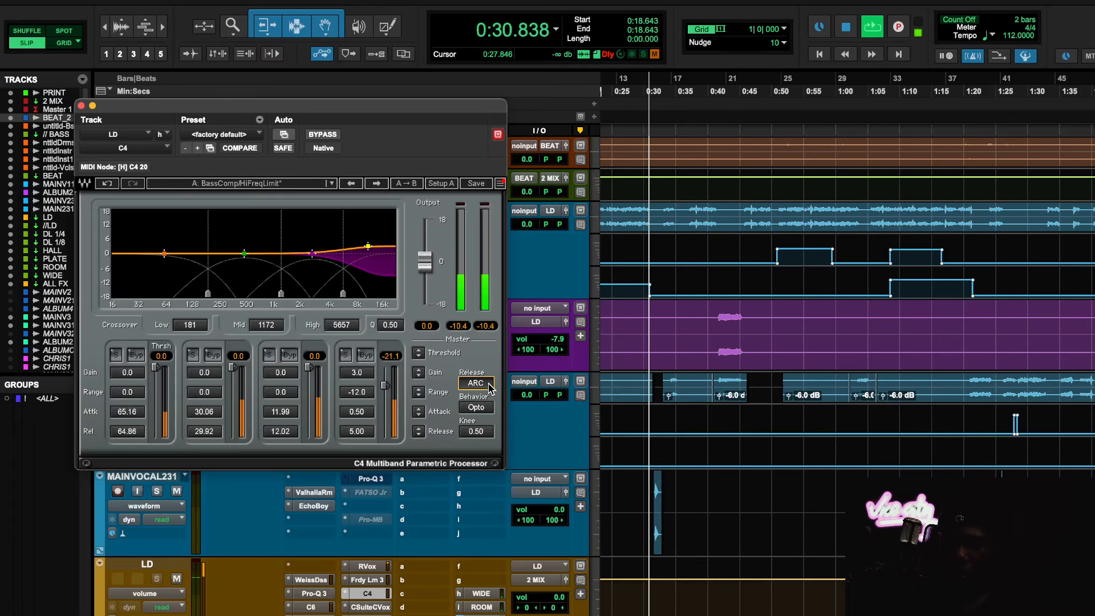
pyautogui.click(486, 407)
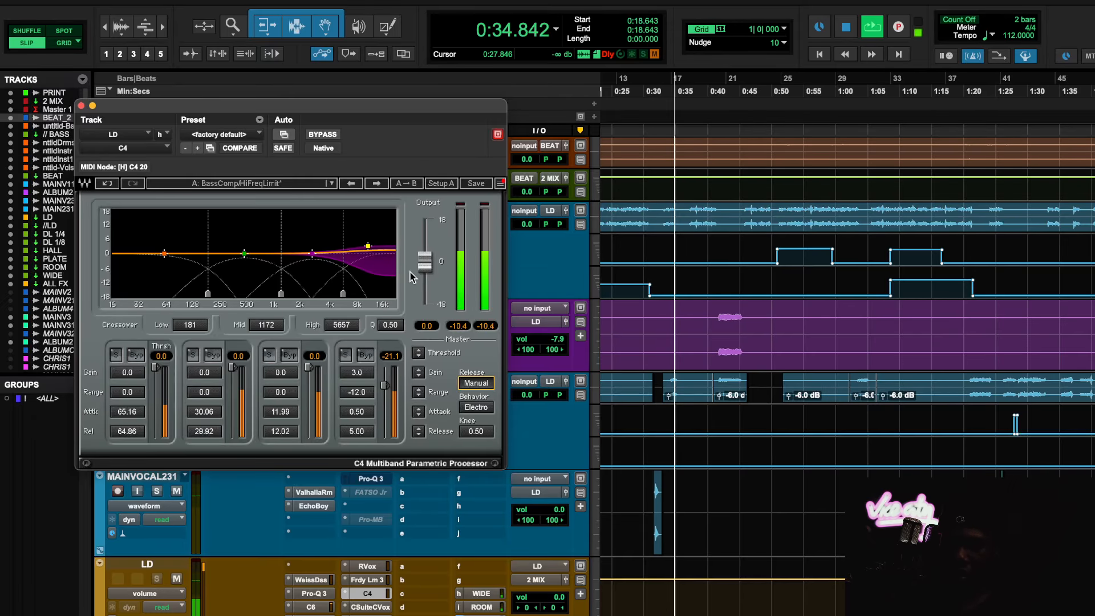
# - Compare the vocals with the C4 bypassed and active, playing from about 0:51
pyautogui.click(323, 134)
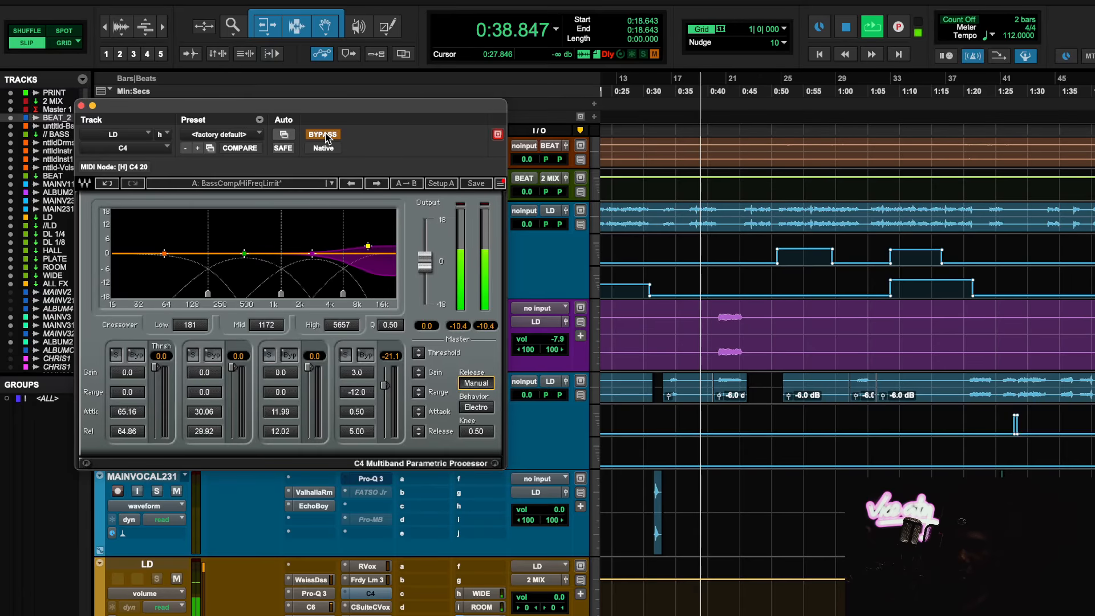
pyautogui.click(777, 91)
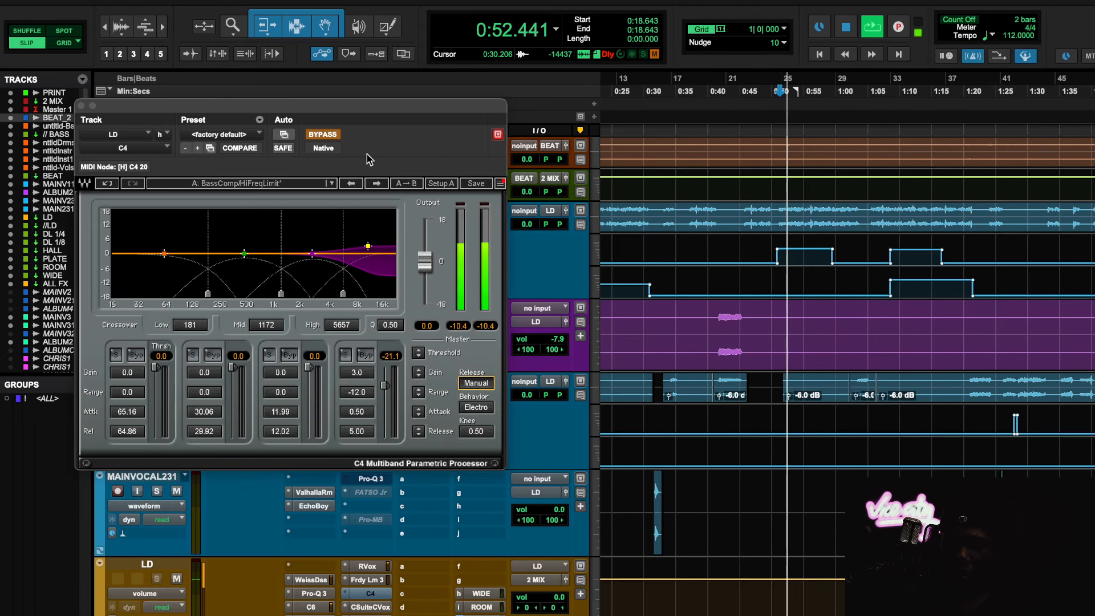
pyautogui.click(329, 136)
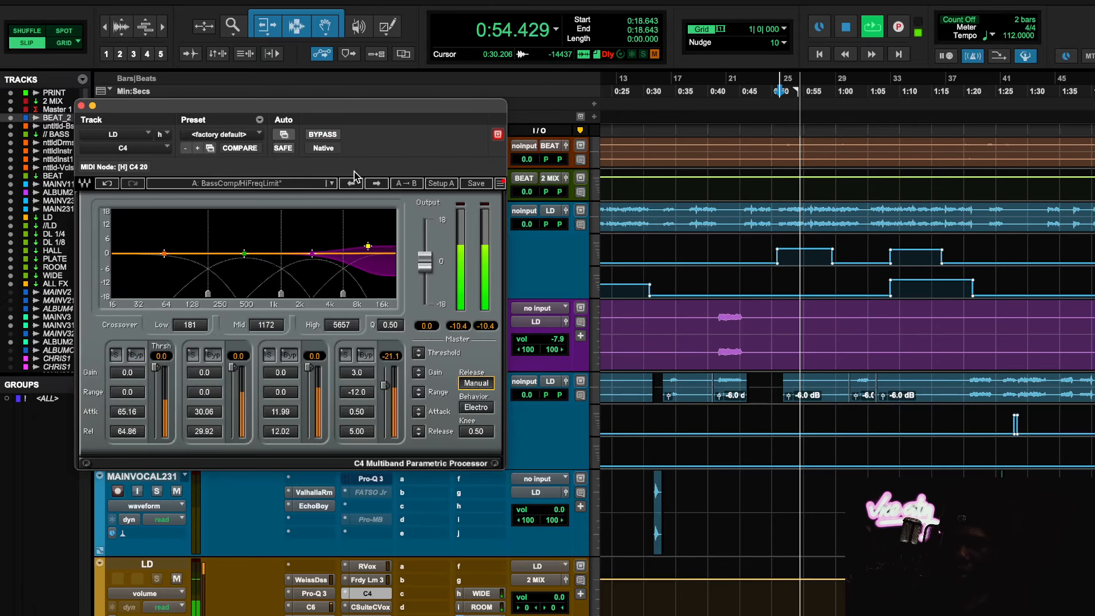
# - Raise the Attack of the C4's highest band to 261.20 and stop playback
pyautogui.moveTo(368, 412); pyautogui.dragTo(368, 382)
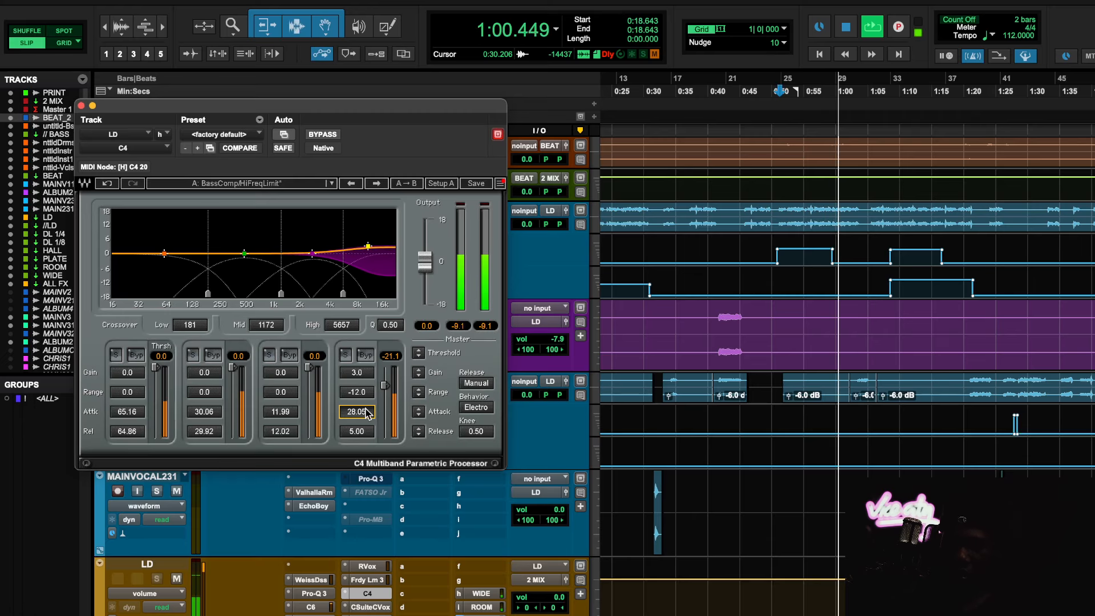
pyautogui.moveTo(367, 414); pyautogui.dragTo(367, 404)
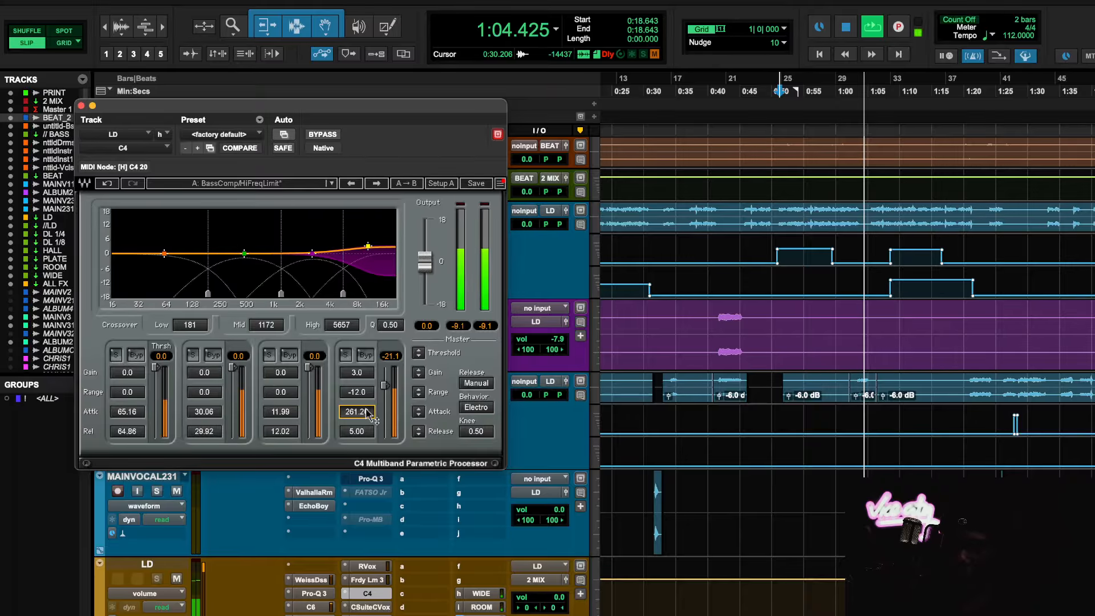
pyautogui.press('space')
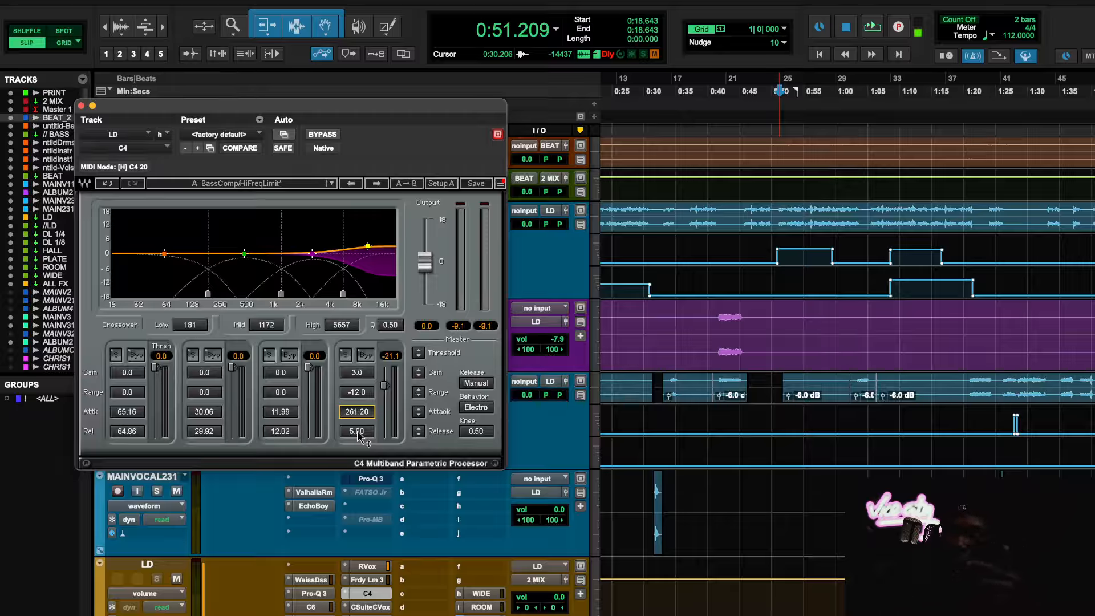
pyautogui.moveTo(360, 435); pyautogui.dragTo(361, 429)
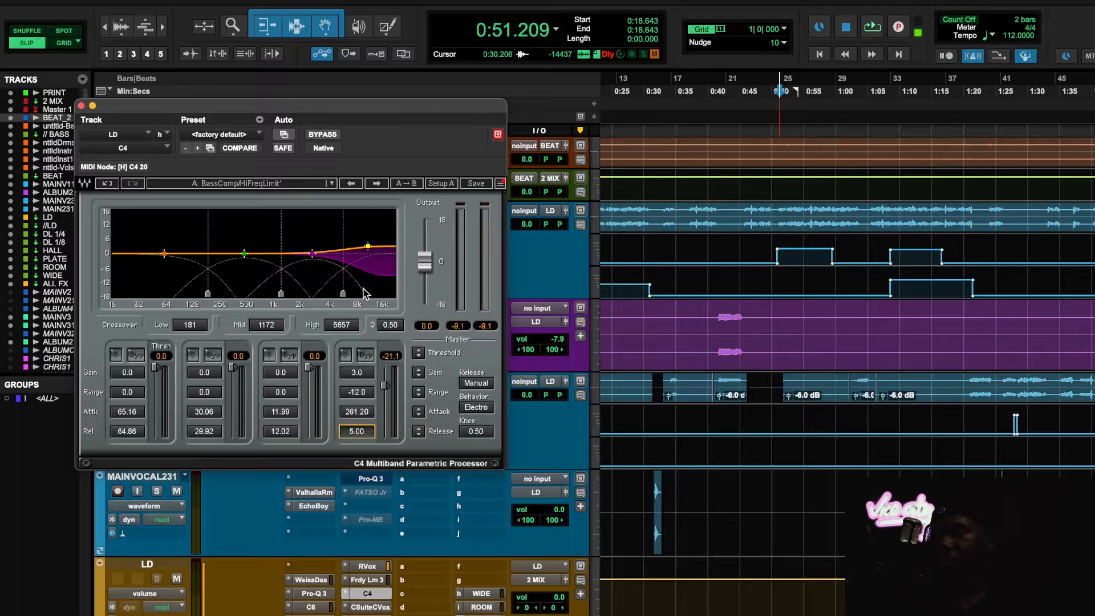
pyautogui.click(361, 416)
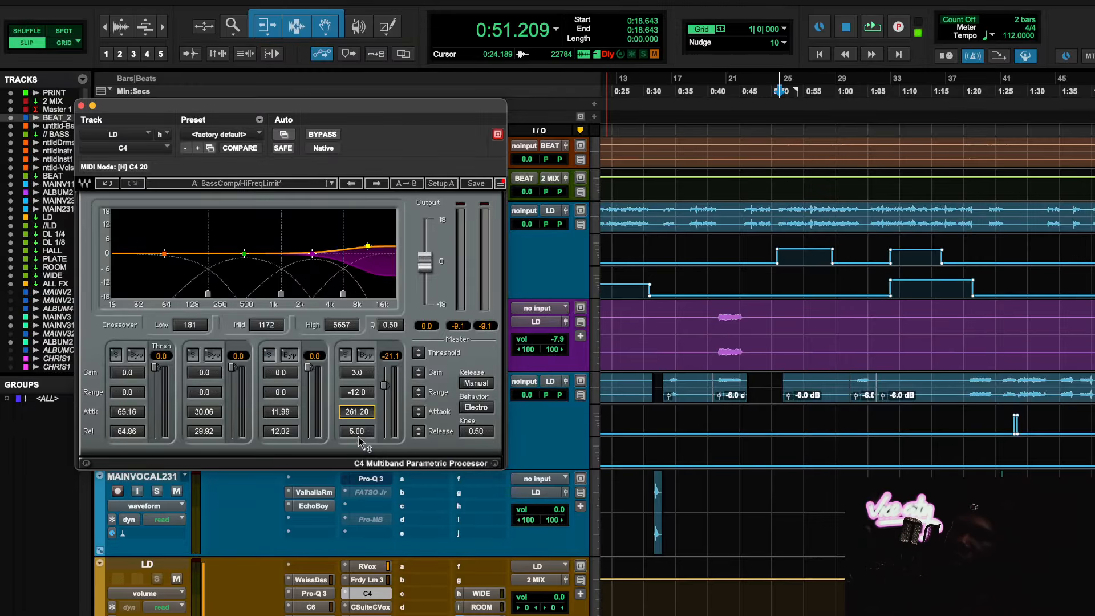
# - Play from about 1:16 and set the highest band's Attack to 279.88 and Threshold to -28.1 in the C4, ending with playback stopped
pyautogui.hscroll(5, 944, 215)
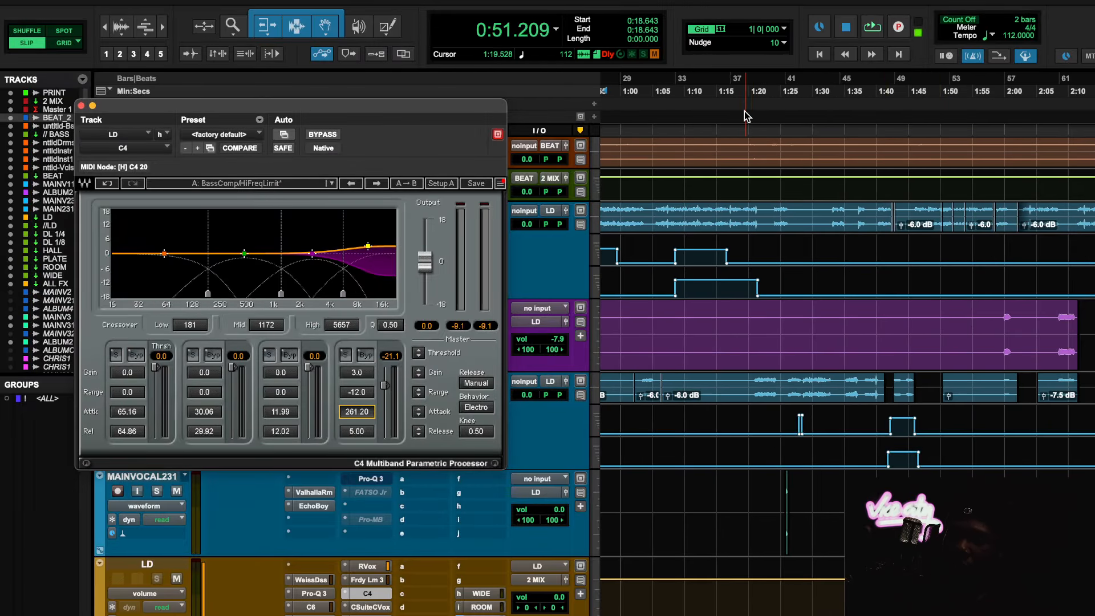
pyautogui.click(725, 94)
pyautogui.press('space')
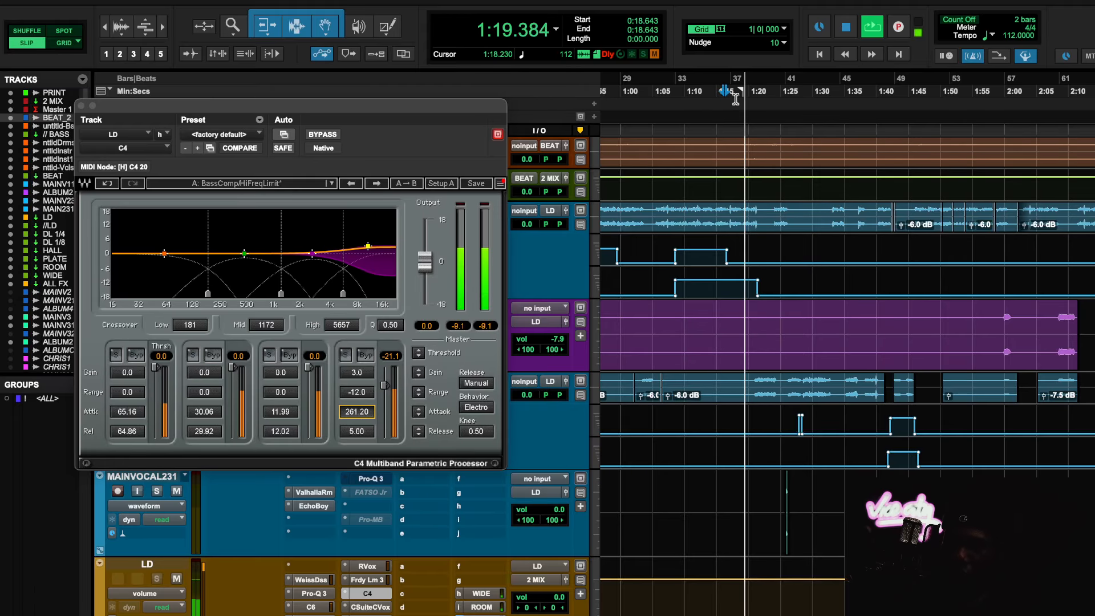
pyautogui.moveTo(359, 412); pyautogui.dragTo(387, 392)
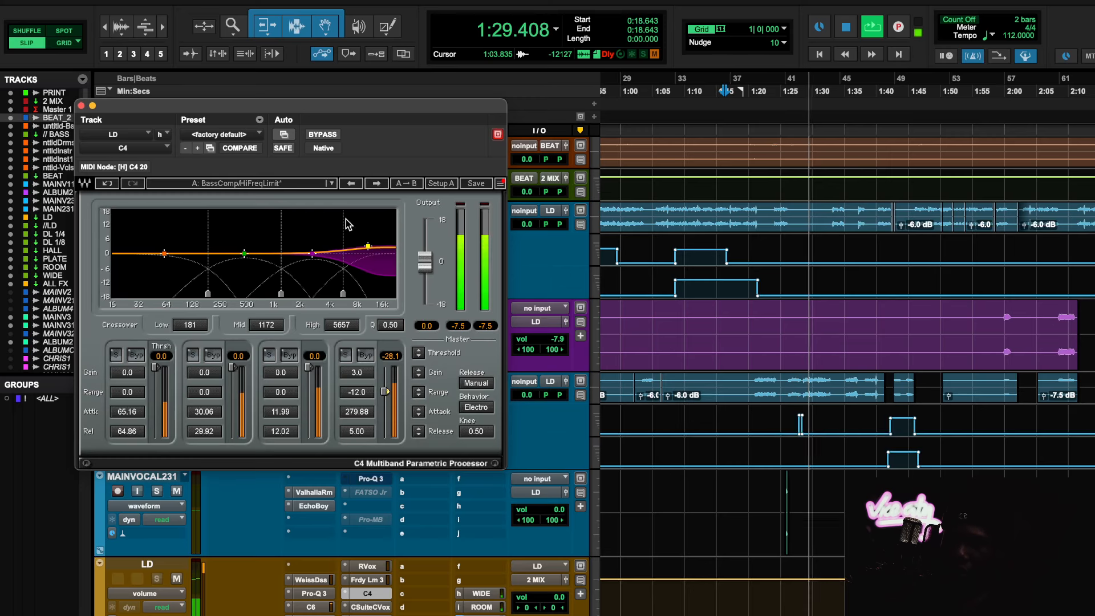
pyautogui.press('space')
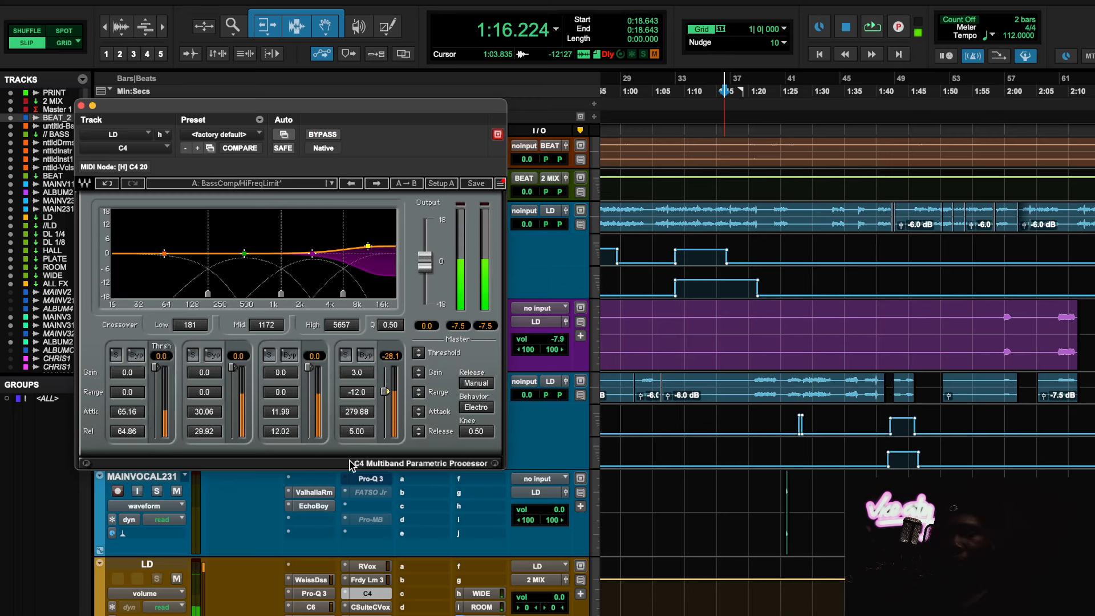
# - Return the C4 to MAINVOCAL231, move the FATSO Jr to slot h of LD in its place and activate it
pyautogui.moveTo(374, 593); pyautogui.dragTo(420, 532)
pyautogui.click(378, 519)
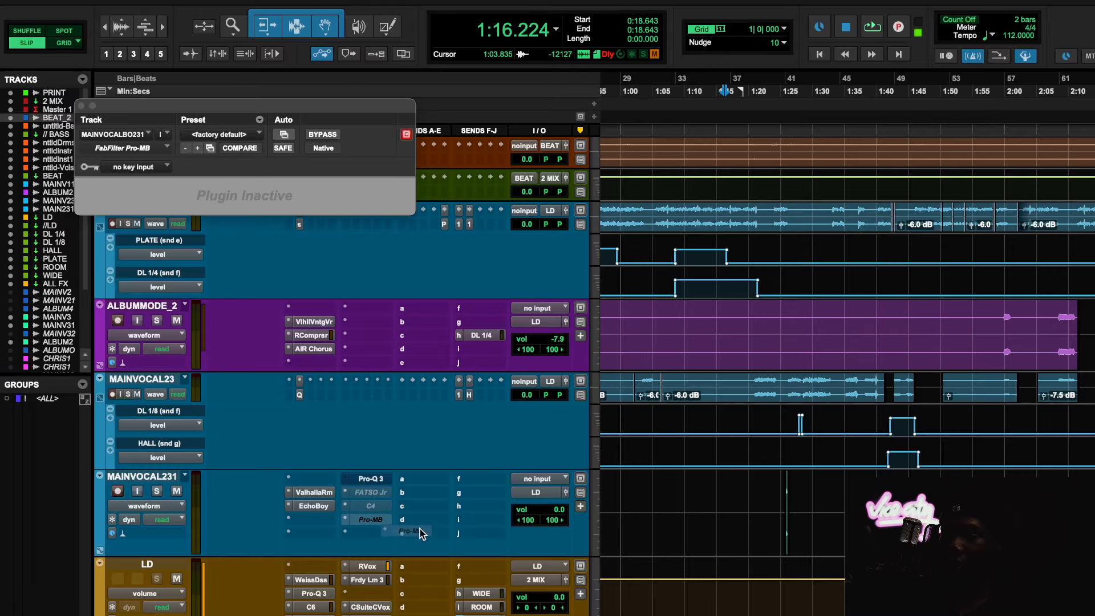
pyautogui.moveTo(376, 495); pyautogui.dragTo(376, 595)
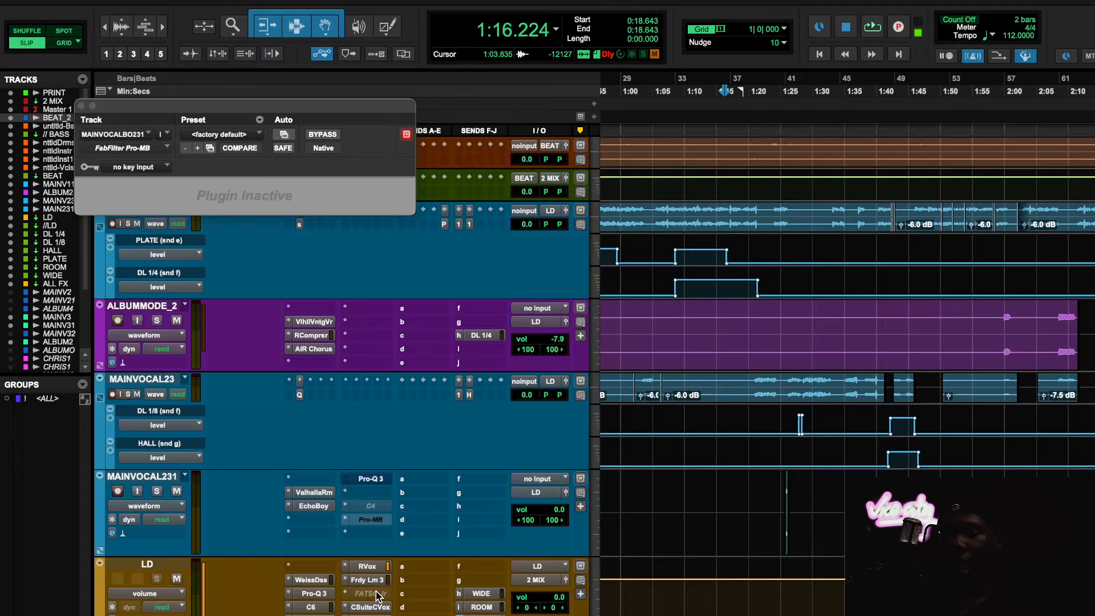
pyautogui.click(376, 595)
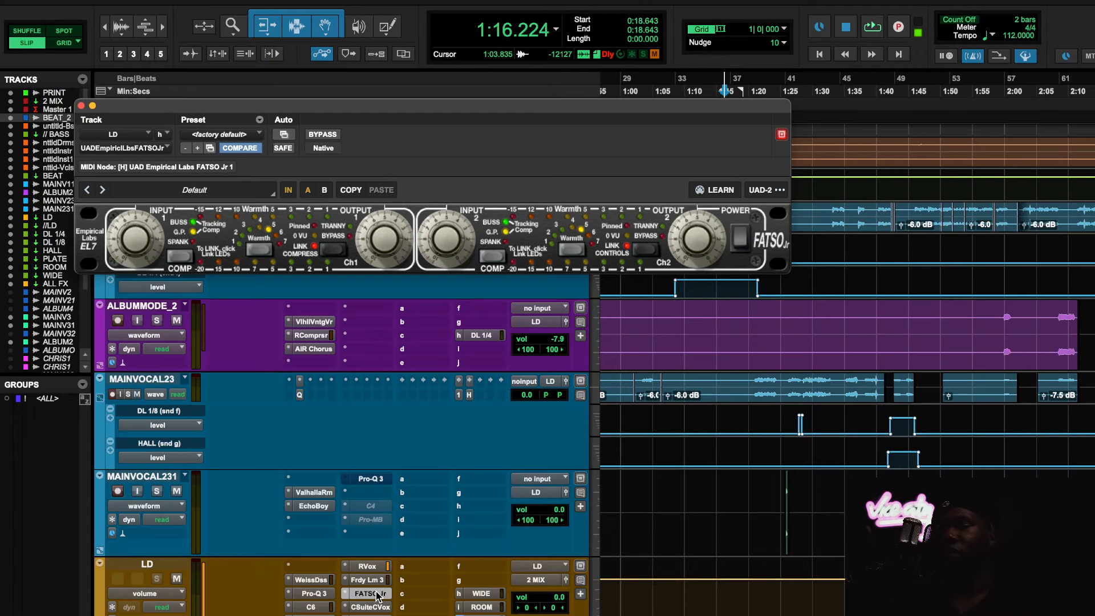
# - Load the factory default preset in the FATSO Jr, engage Warmth and start playback
pyautogui.click(218, 139)
pyautogui.click(223, 137)
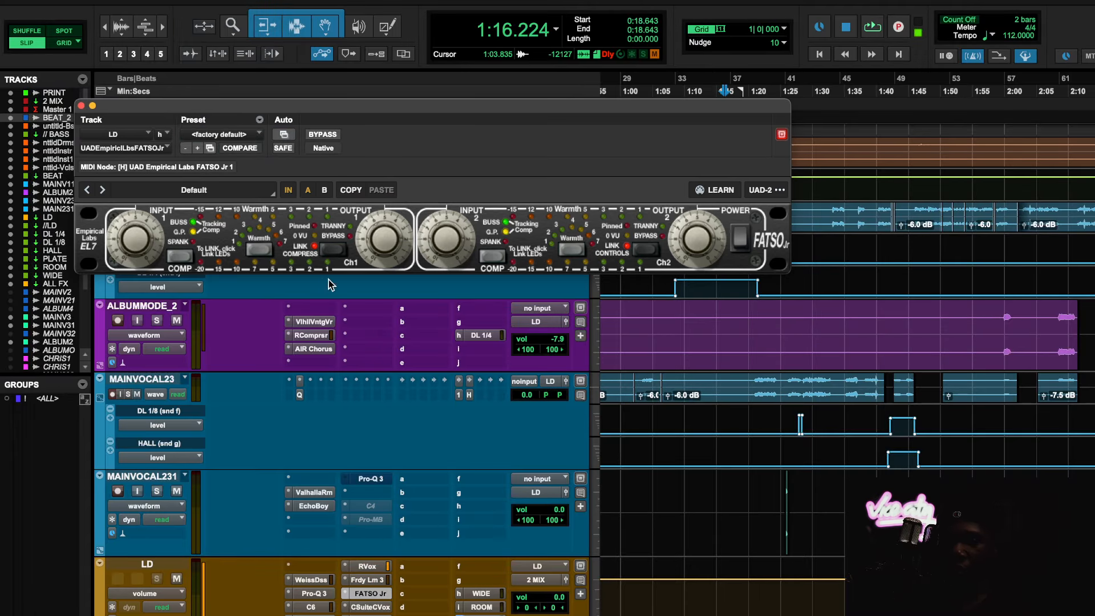
pyautogui.click(259, 254)
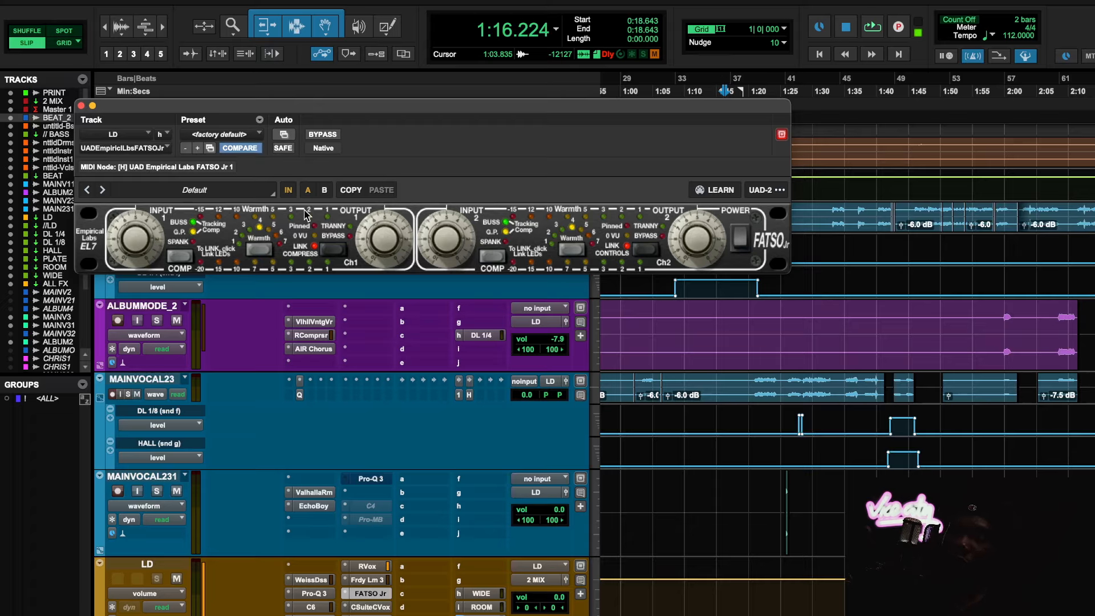
pyautogui.press('space')
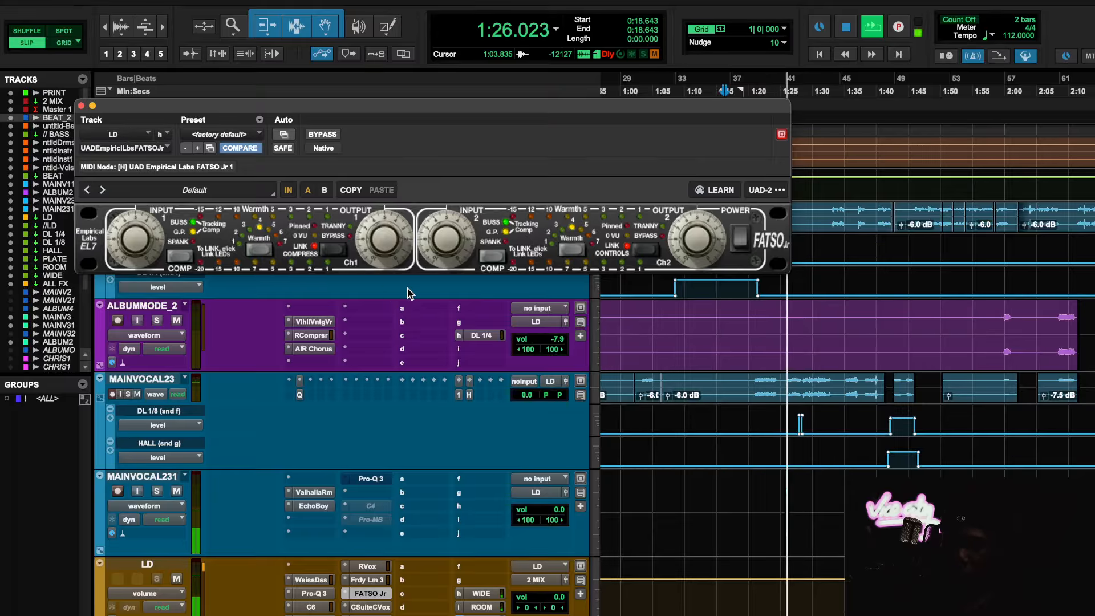
# - Audition the vocals with the FATSO Jr bypassed and active, replaying from about 0:20, and stop playback
pyautogui.hscroll(-10, 782, 526)
pyautogui.scroll(2, 782, 525)
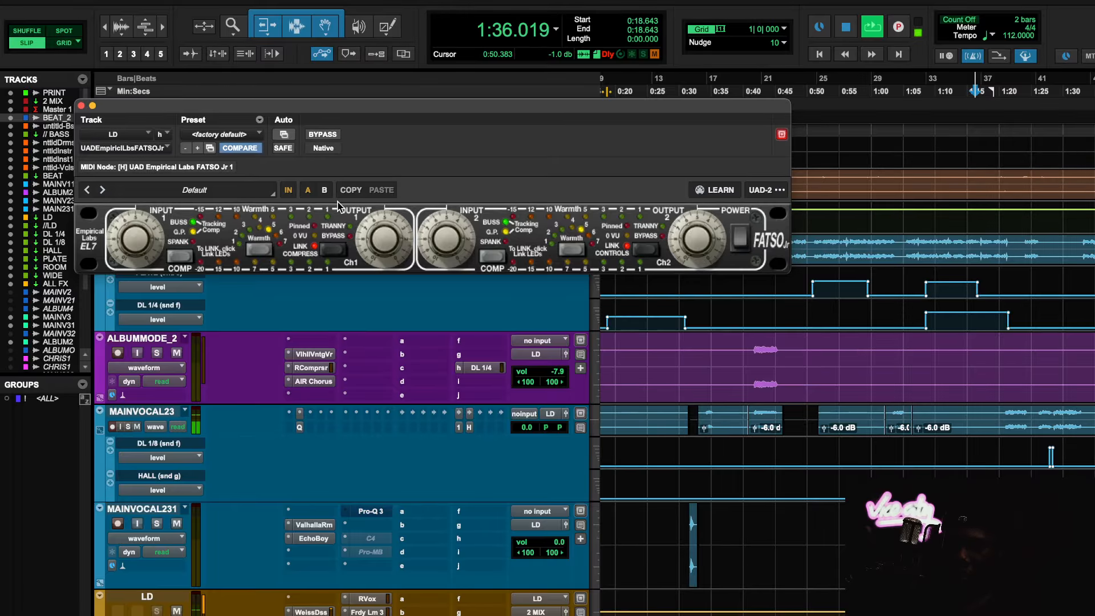
pyautogui.click(322, 135)
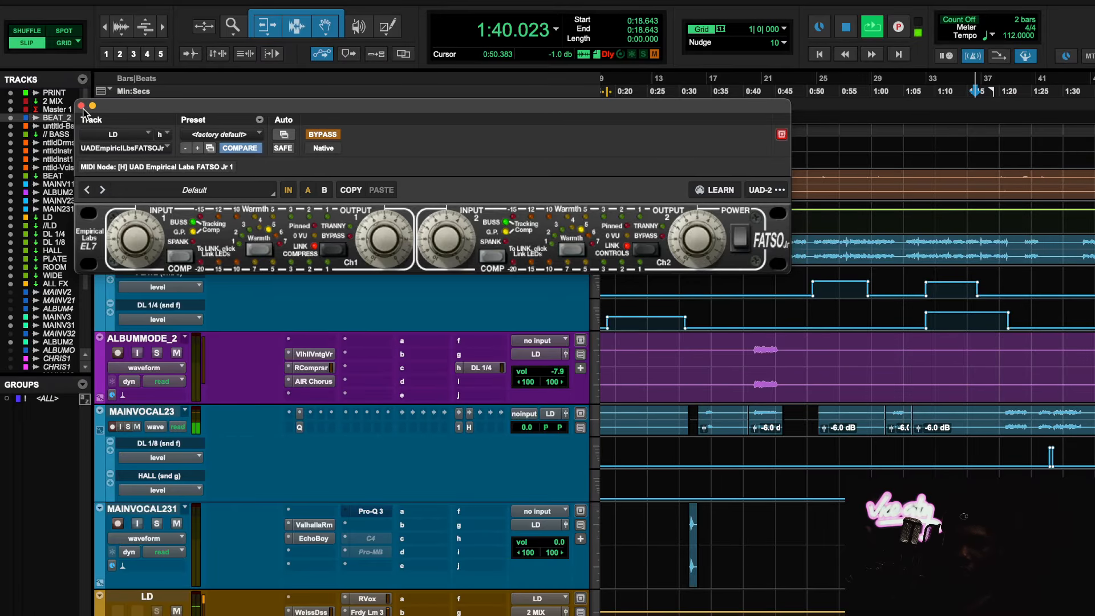
pyautogui.click(81, 107)
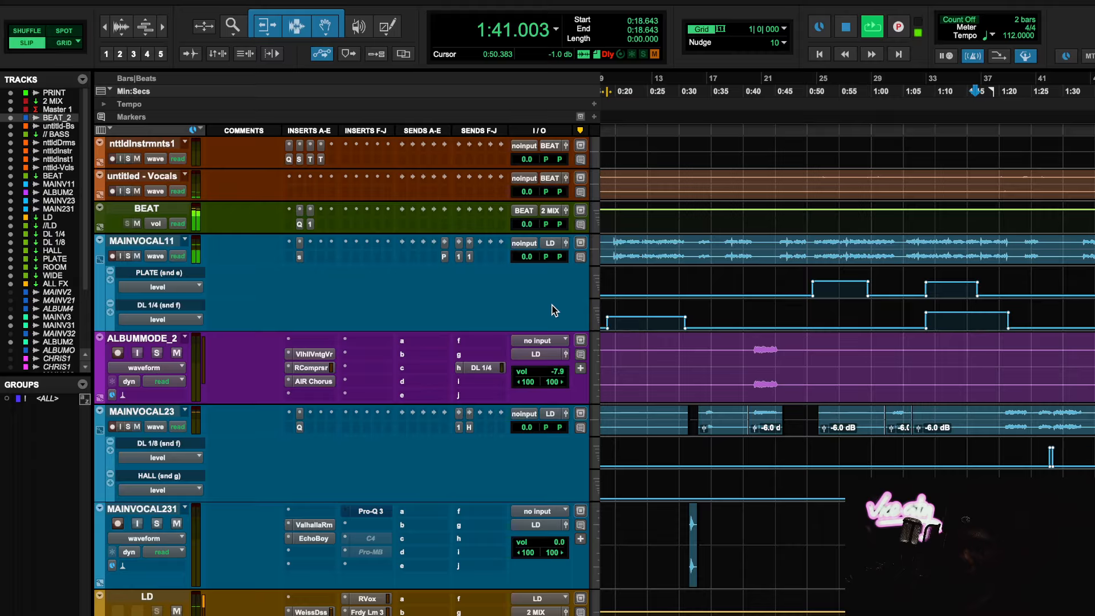
pyautogui.click(618, 93)
pyautogui.press('space')
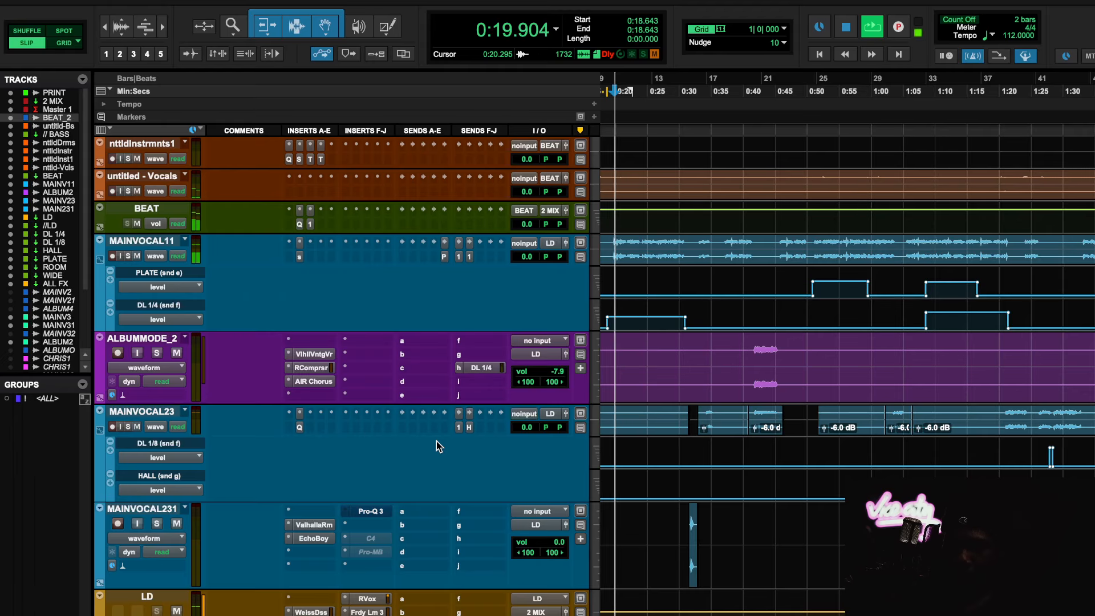
pyautogui.click(371, 615)
pyautogui.click(323, 136)
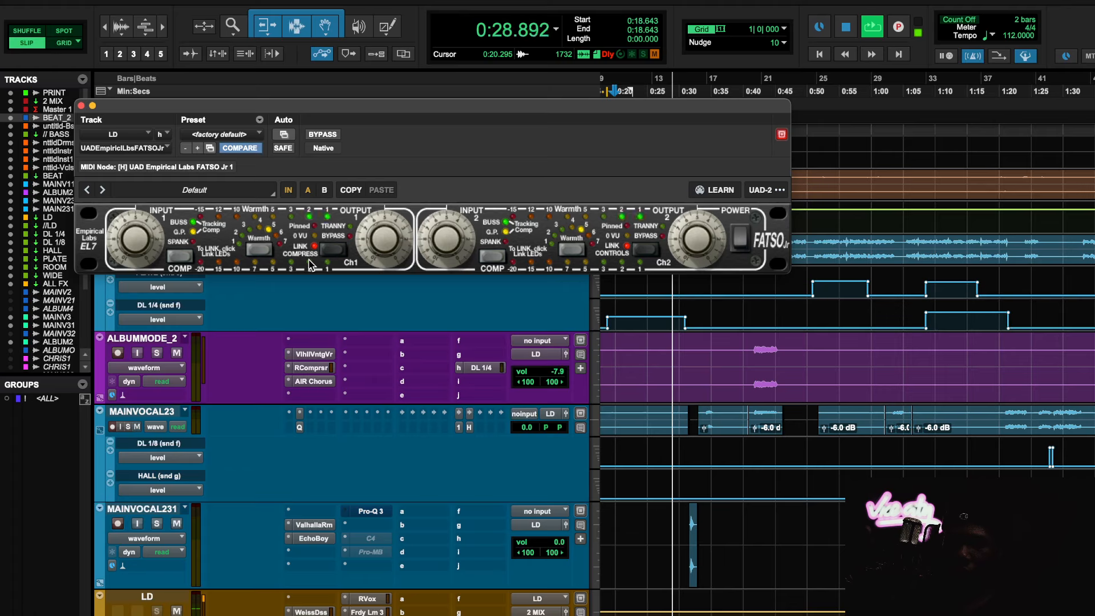
pyautogui.press('space')
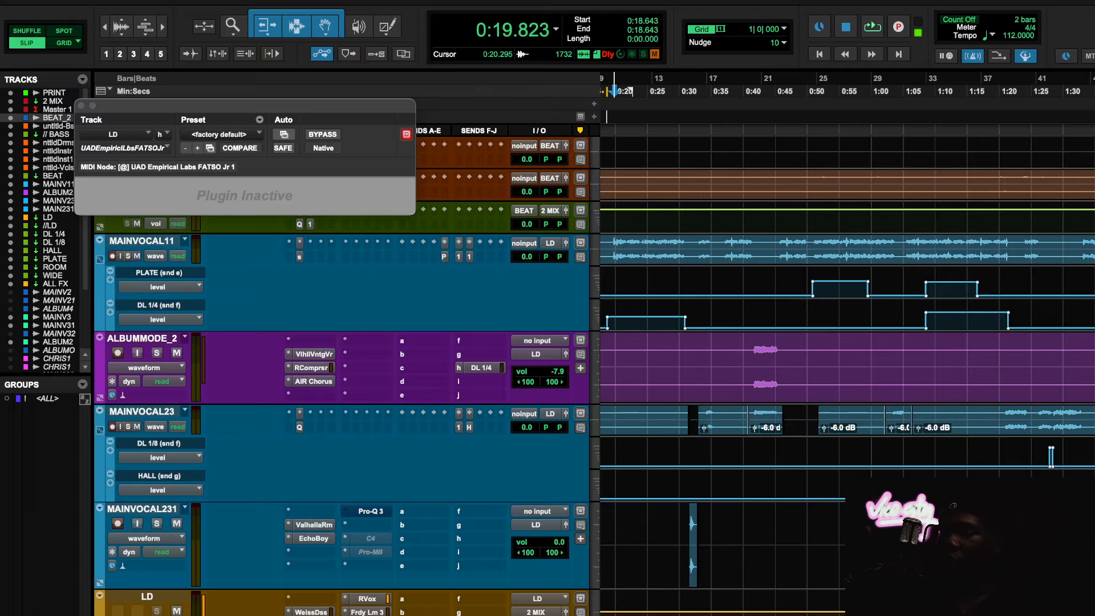
# - Return the FATSO Jr and Pro-MB to MAINVOCAL231 and insert TDR Limiter 6 GE in slot h of LD
pyautogui.moveTo(373, 615)
pyautogui.mouseDown()
pyautogui.moveTo(376, 528)
pyautogui.moveTo(374, 614)
pyautogui.mouseUp()
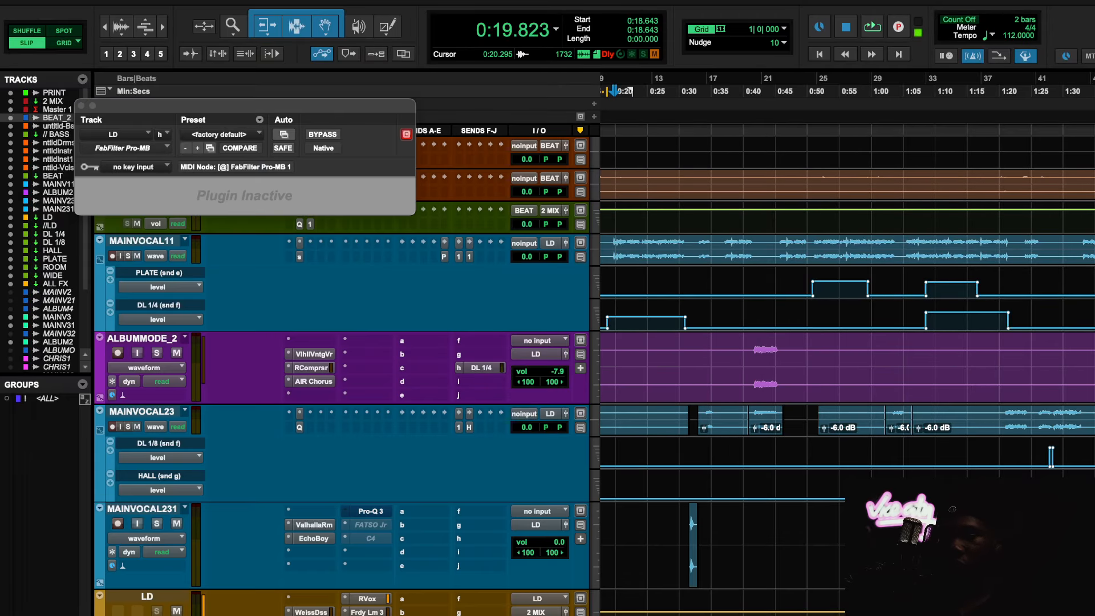
pyautogui.moveTo(371, 615); pyautogui.dragTo(372, 559)
pyautogui.click(370, 565)
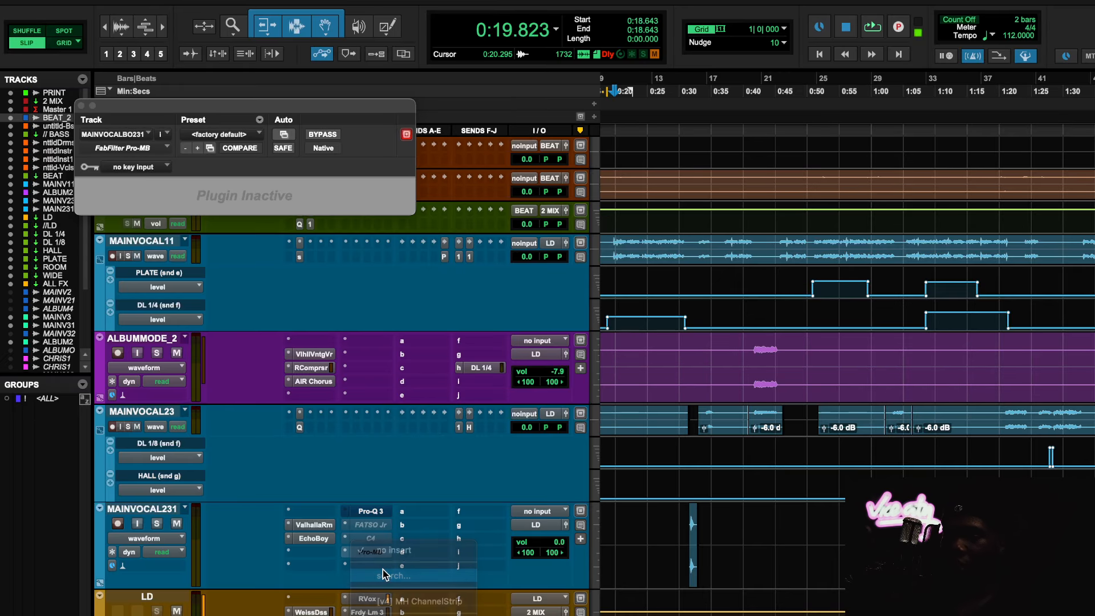
pyautogui.write('tdr')
pyautogui.press('Return')
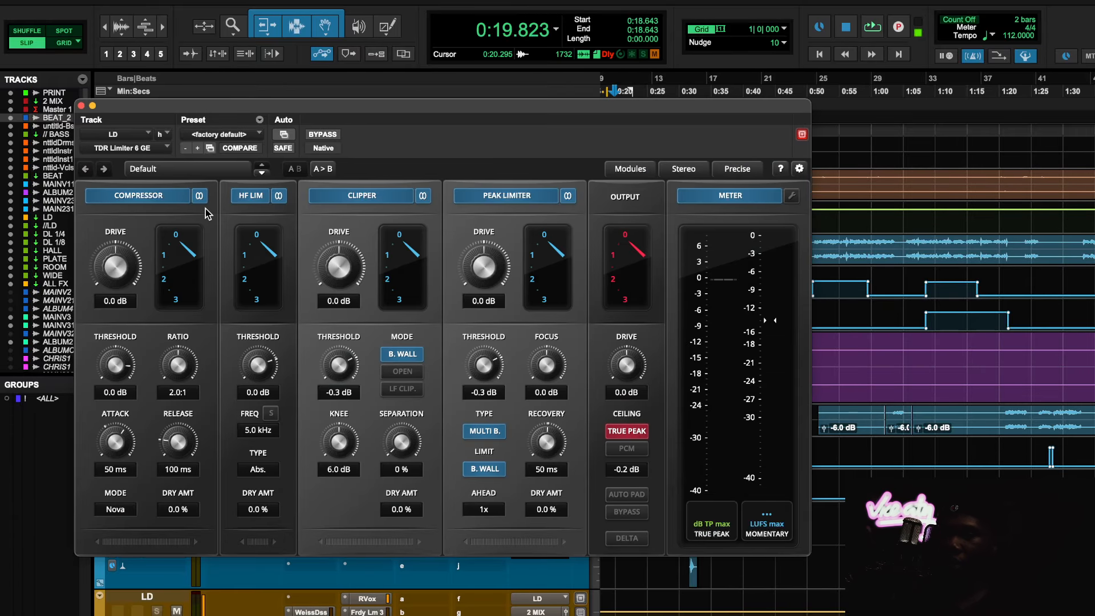
# - Switch off the Compressor, Peak Limiter and Clipper modules in TDR Limiter 6 GE, leaving HF Lim on
pyautogui.click(162, 200)
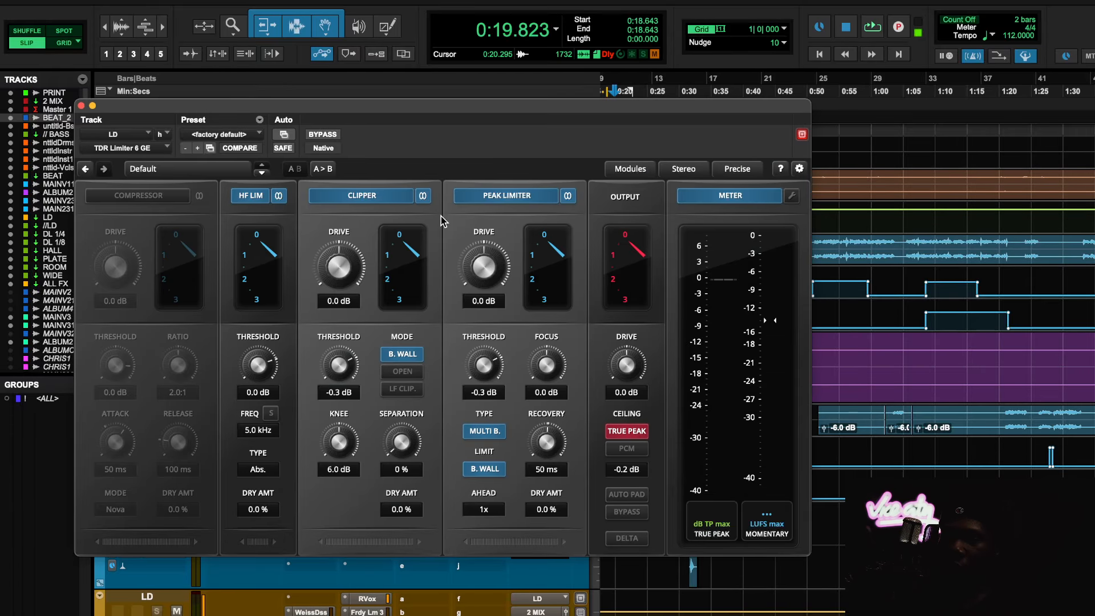
pyautogui.click(502, 196)
pyautogui.click(388, 198)
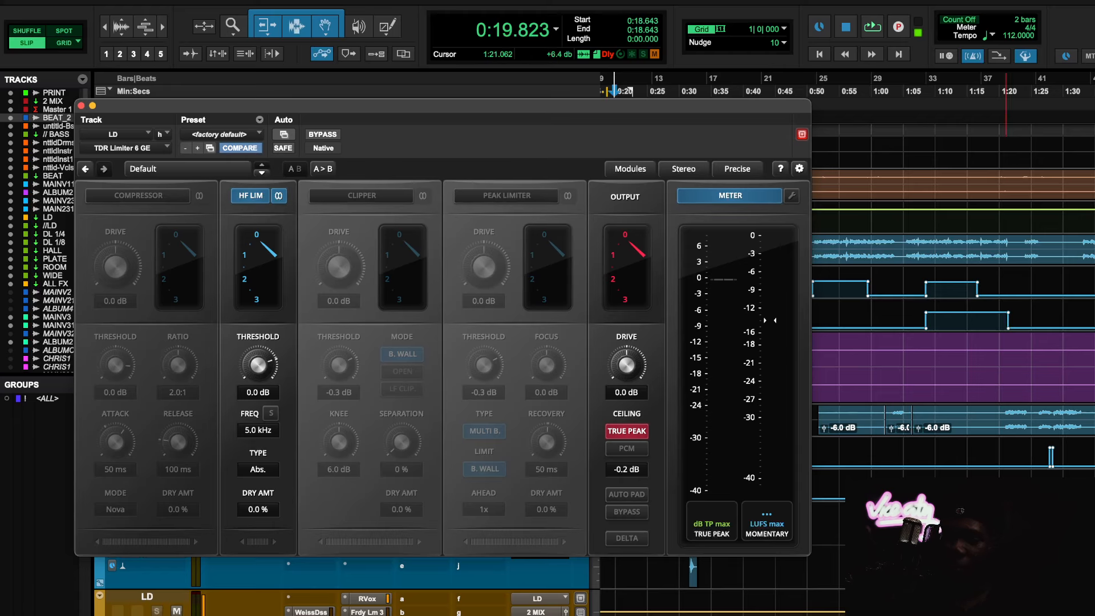
# - During playback, set the HF limiter's threshold to -11.3 dB and frequency to 6.2 kHz, solo its band and replay the section
pyautogui.scroll(-2, 1006, 342)
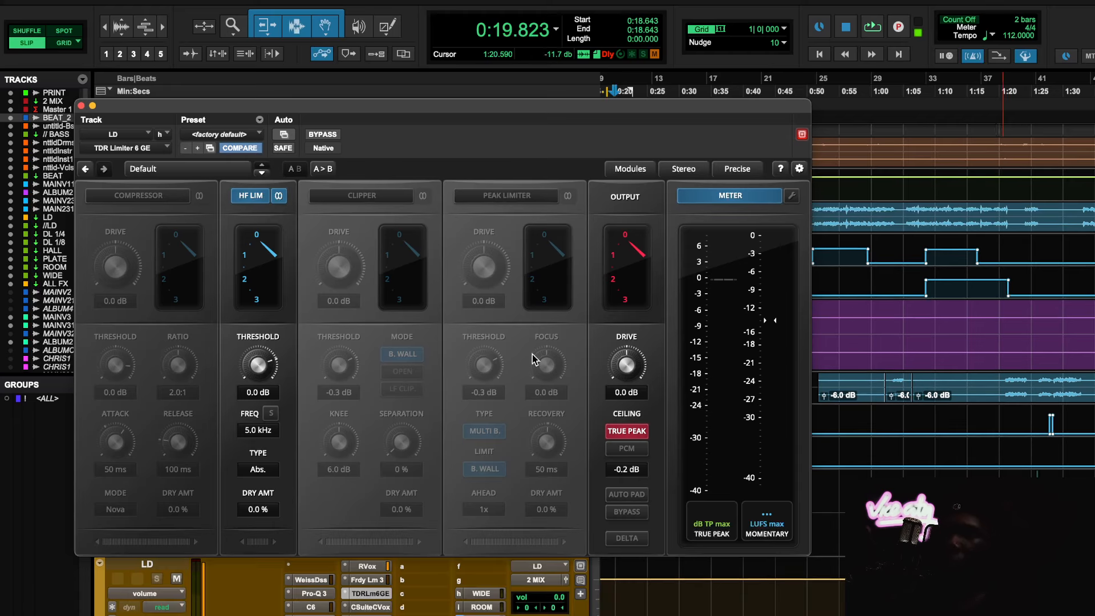
pyautogui.press('space')
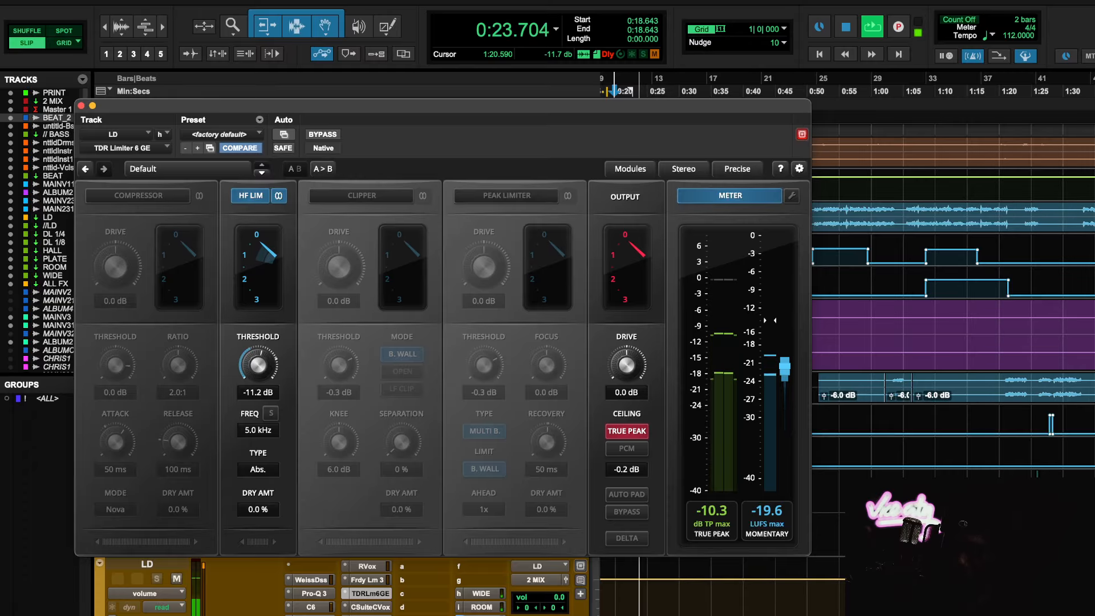
pyautogui.moveTo(259, 433); pyautogui.dragTo(258, 427)
pyautogui.click(271, 414)
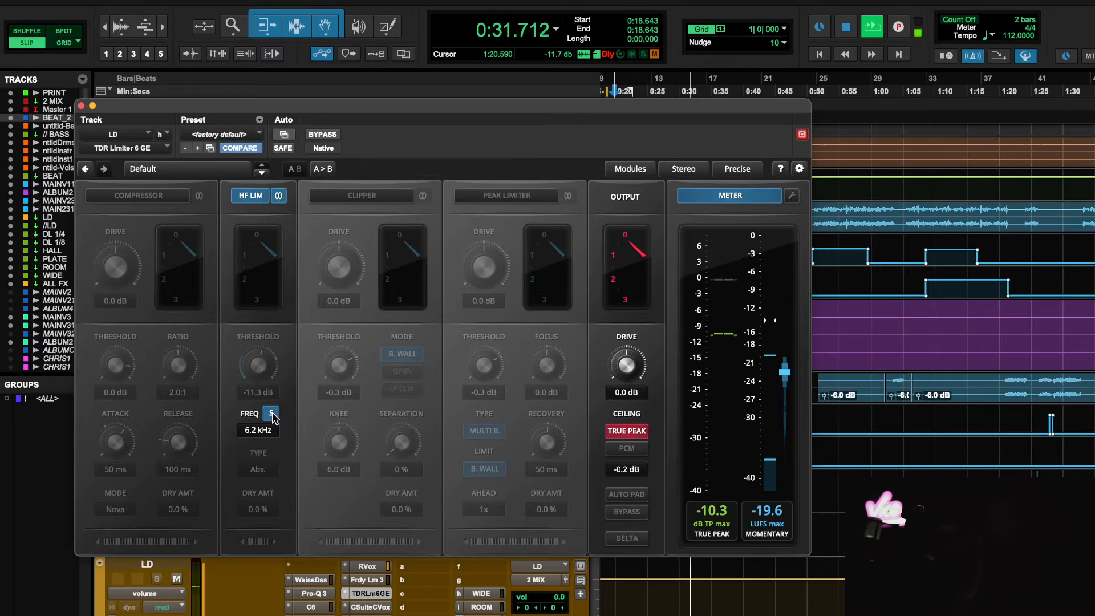
pyautogui.press('space')
pyautogui.press('space')
# - Mute the BEAT track and reopen TDR Limiter 6 GE on LD
pyautogui.click(81, 105)
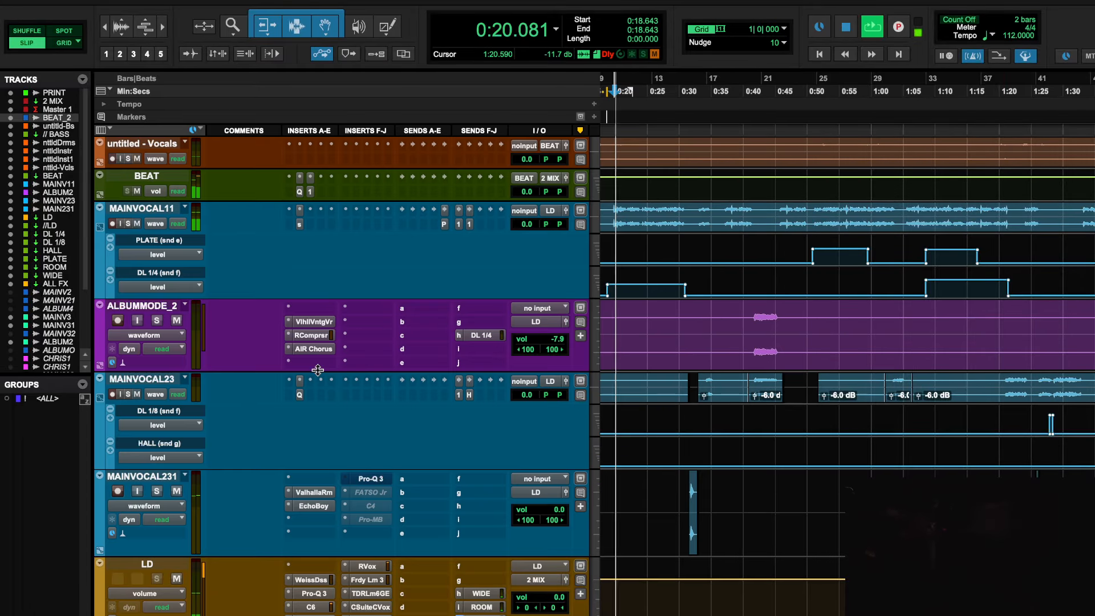
pyautogui.scroll(5, 213, 255)
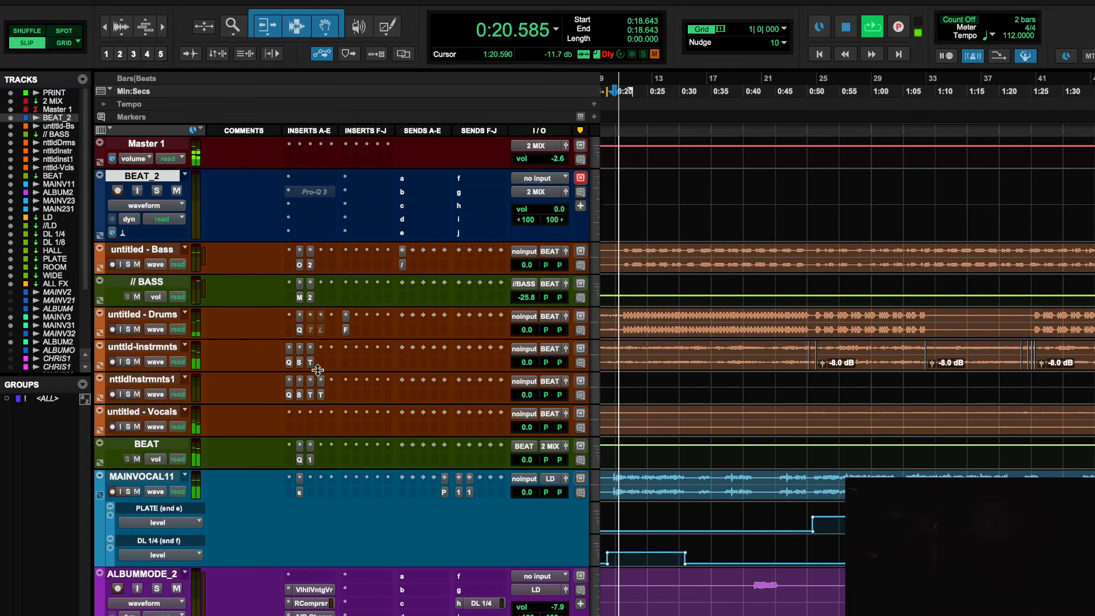
pyautogui.click(137, 460)
pyautogui.scroll(-6, 252, 494)
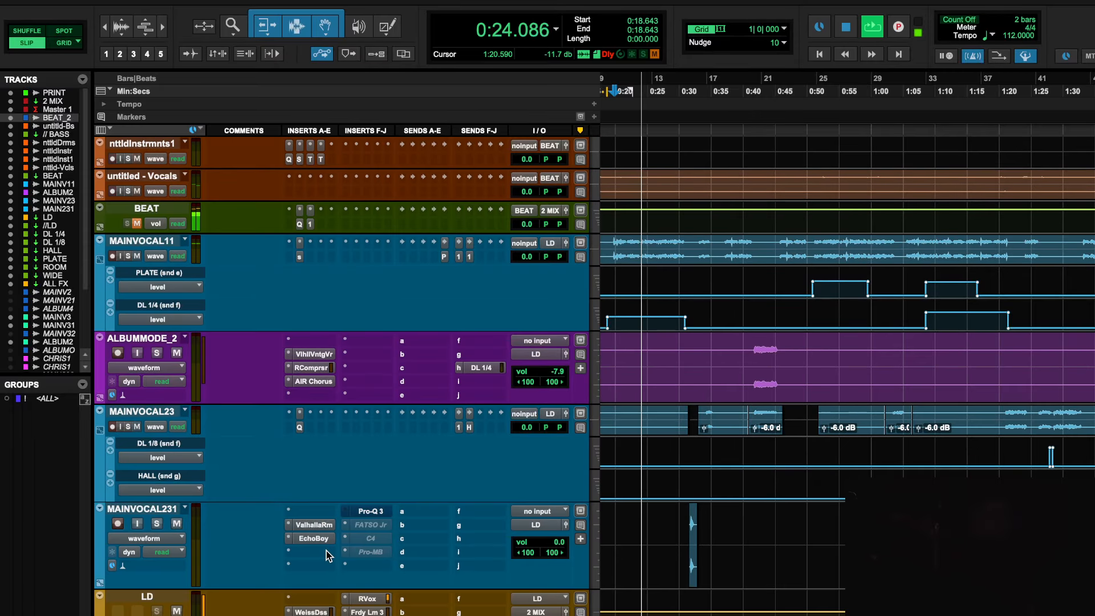
pyautogui.scroll(-2, 252, 494)
pyautogui.click(379, 561)
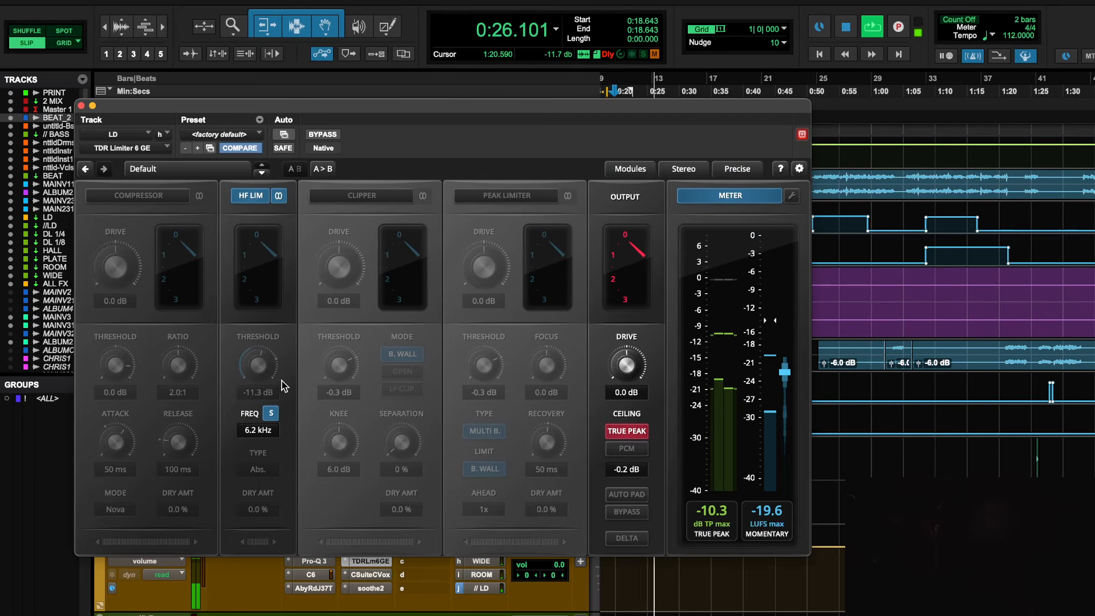
# - Set the HF limiter's frequency to 9.0 kHz, switch off its band solo and set the threshold to -12.3 dB
pyautogui.moveTo(258, 431); pyautogui.dragTo(258, 404)
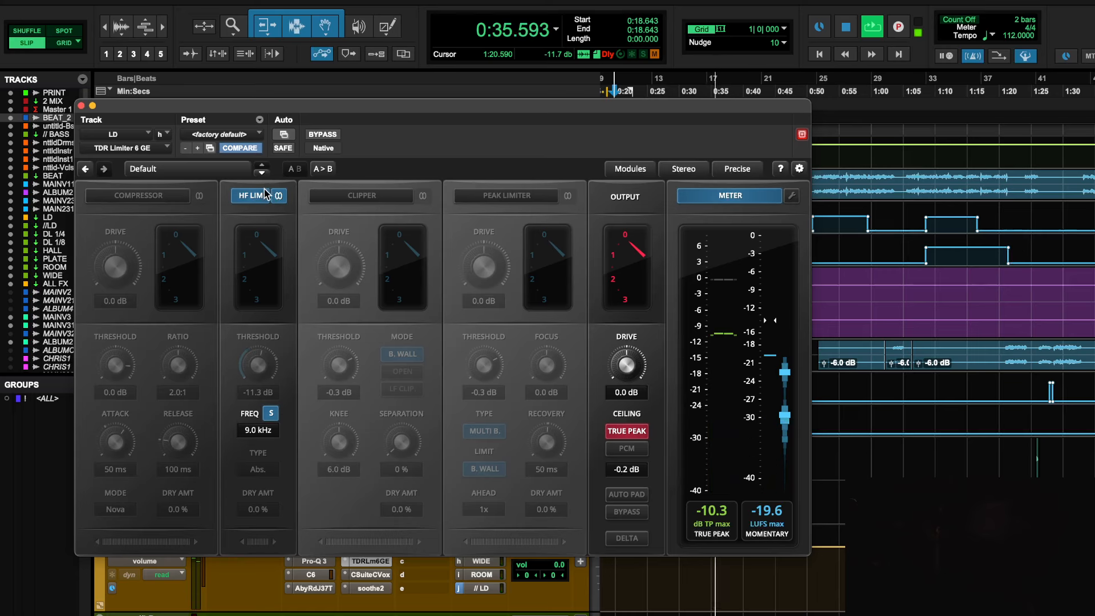
pyautogui.click(270, 414)
pyautogui.moveTo(260, 363); pyautogui.dragTo(260, 367)
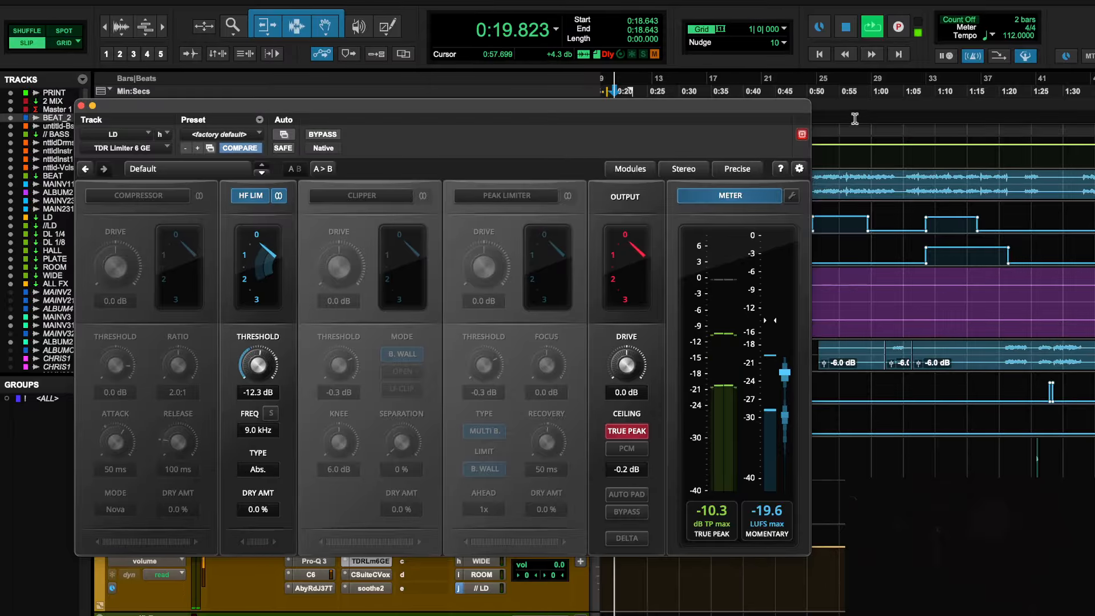
# - Compare the vocals with TDR Limiter 6 GE bypassed and active, replaying from about 0:20, and stop playback
pyautogui.scroll(-4, 985, 279)
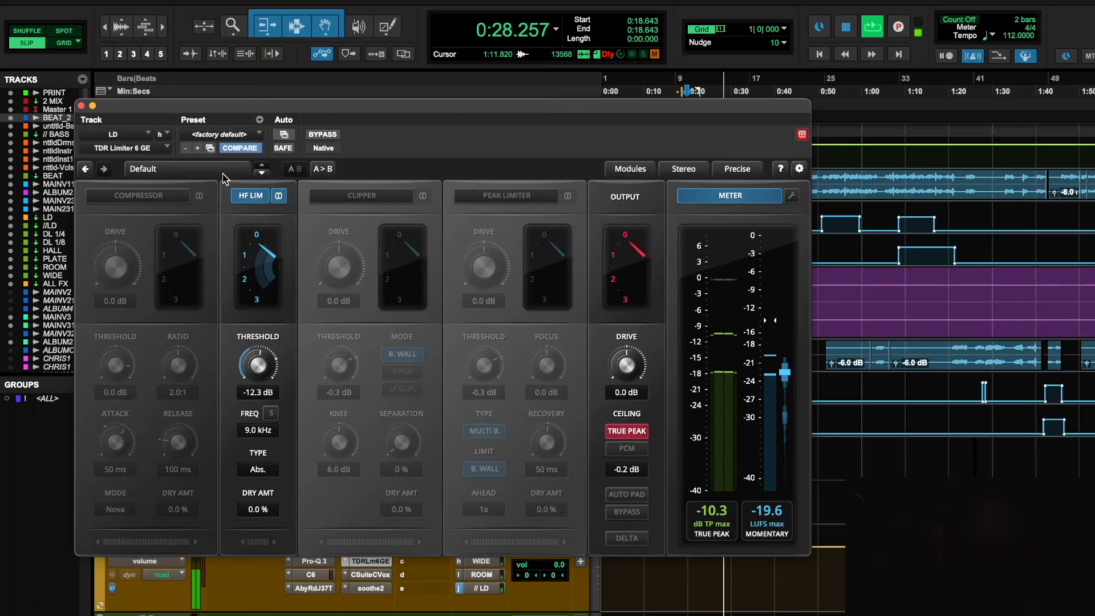
pyautogui.click(323, 134)
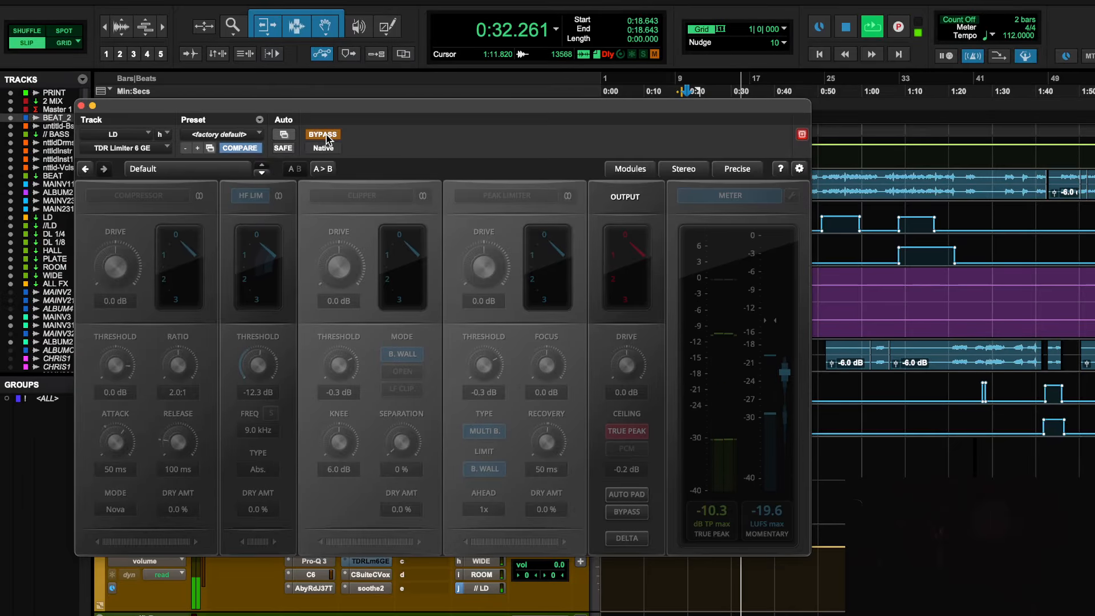
pyautogui.press('space')
pyautogui.press('space')
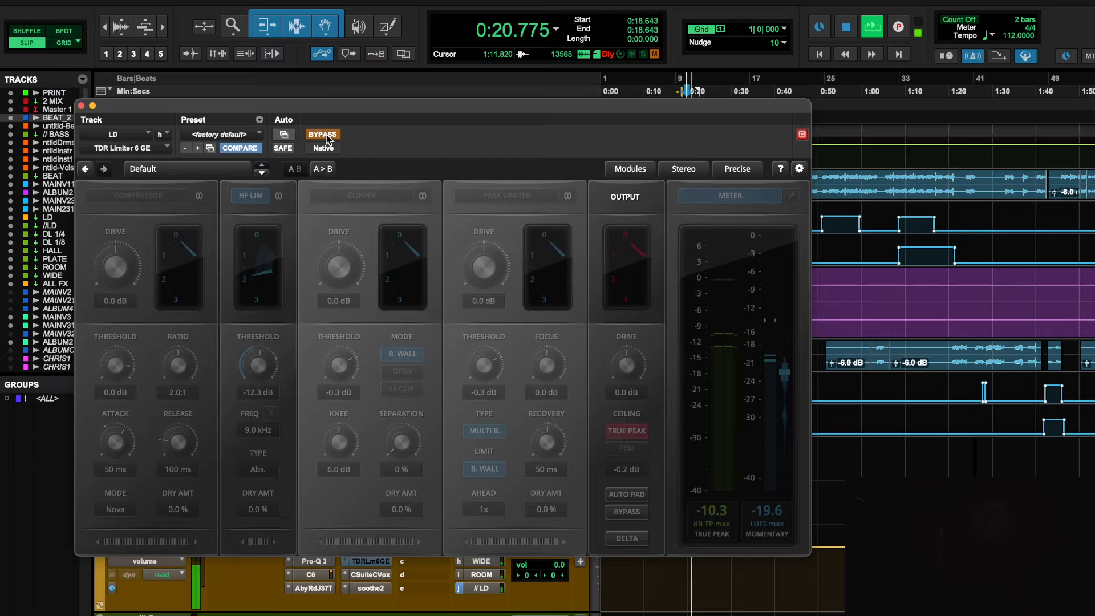
pyautogui.click(326, 136)
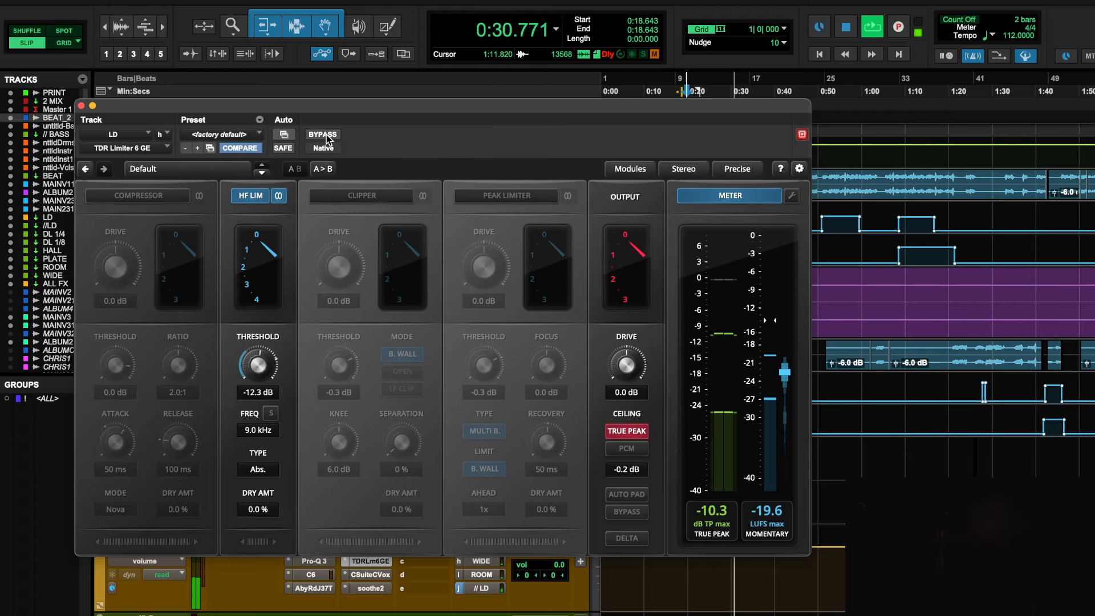
pyautogui.press('space')
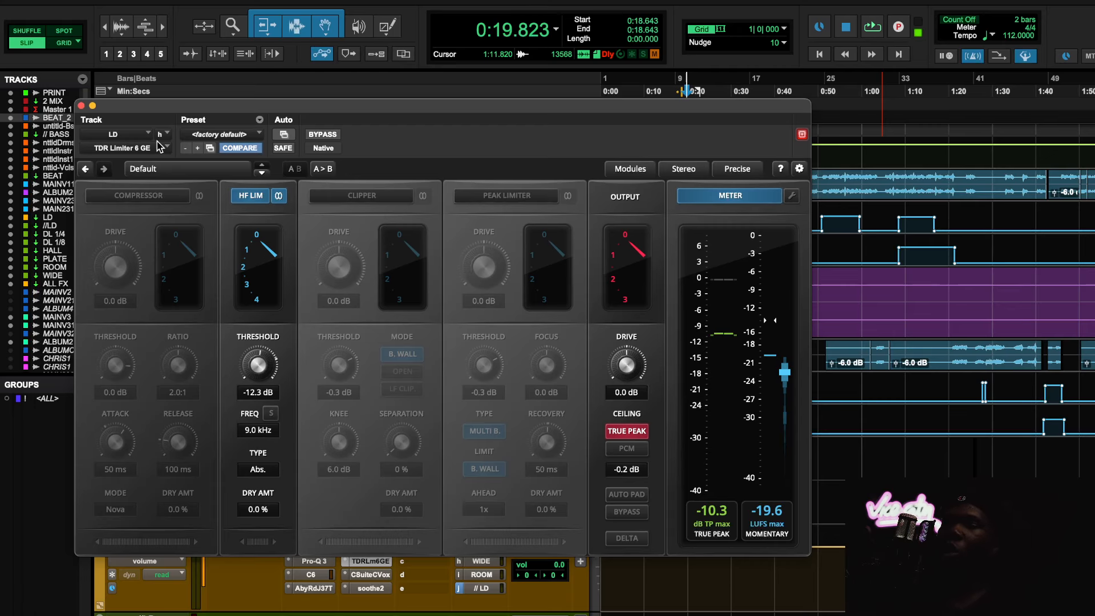
# - Make TDR Limiter 6 GE inactive, move it from LD to slot j of MAINVOCAL231 and reactivate it there
pyautogui.click(82, 105)
pyautogui.rightClick(375, 562)
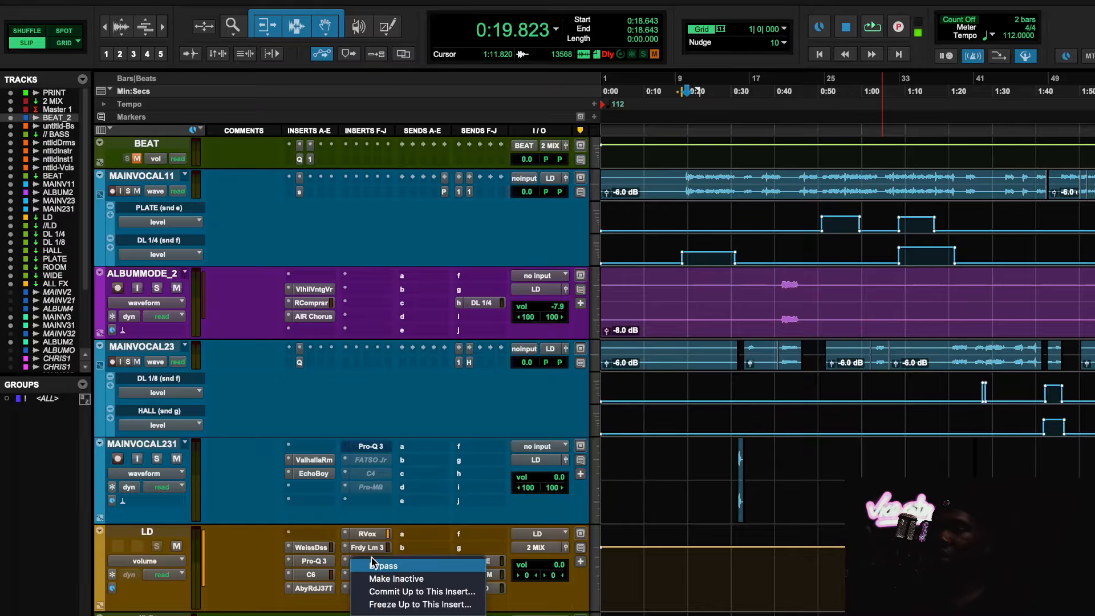
pyautogui.click(383, 577)
pyautogui.moveTo(376, 570); pyautogui.dragTo(377, 500)
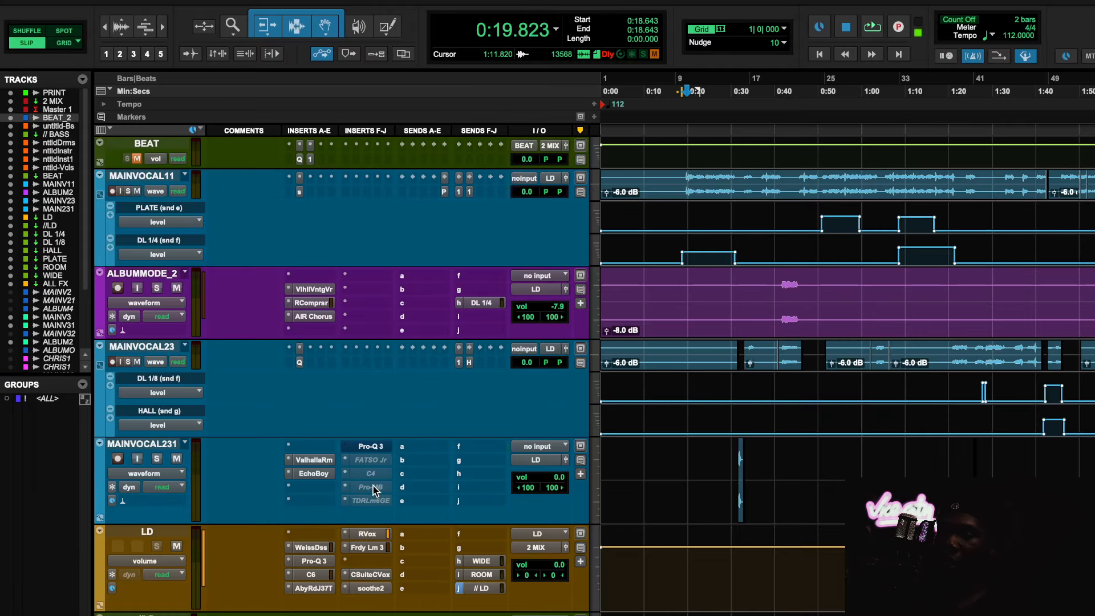
pyautogui.rightClick(378, 502)
pyautogui.click(393, 516)
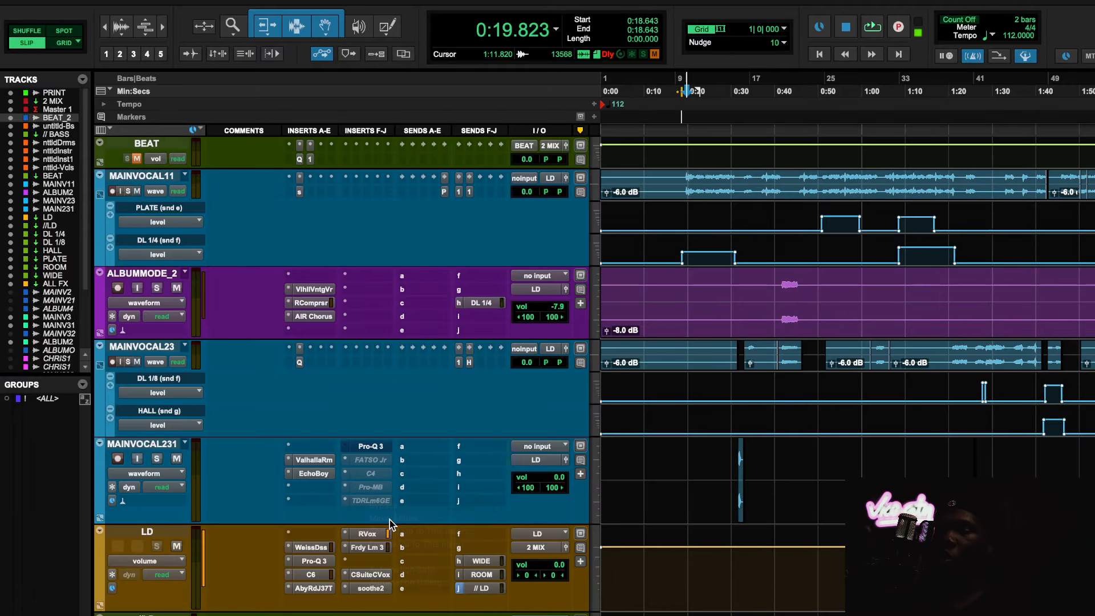
# - Unmute the BEAT track and move TDR Limiter 6 GE from MAINVOCAL231 to slot h of 2 MIX
pyautogui.scroll(10, 243, 373)
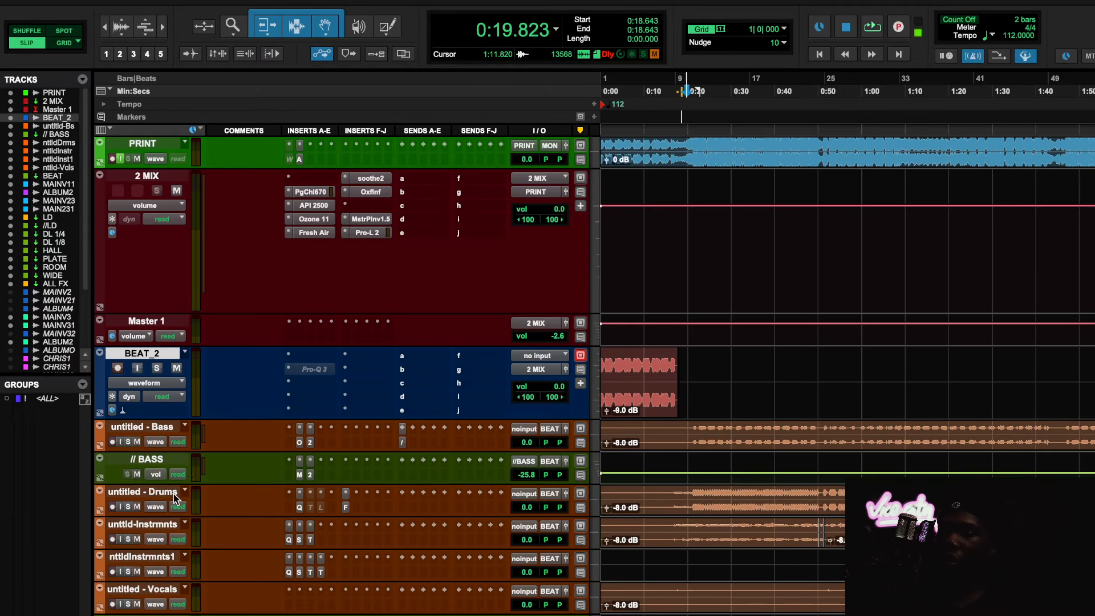
pyautogui.scroll(-8, 357, 530)
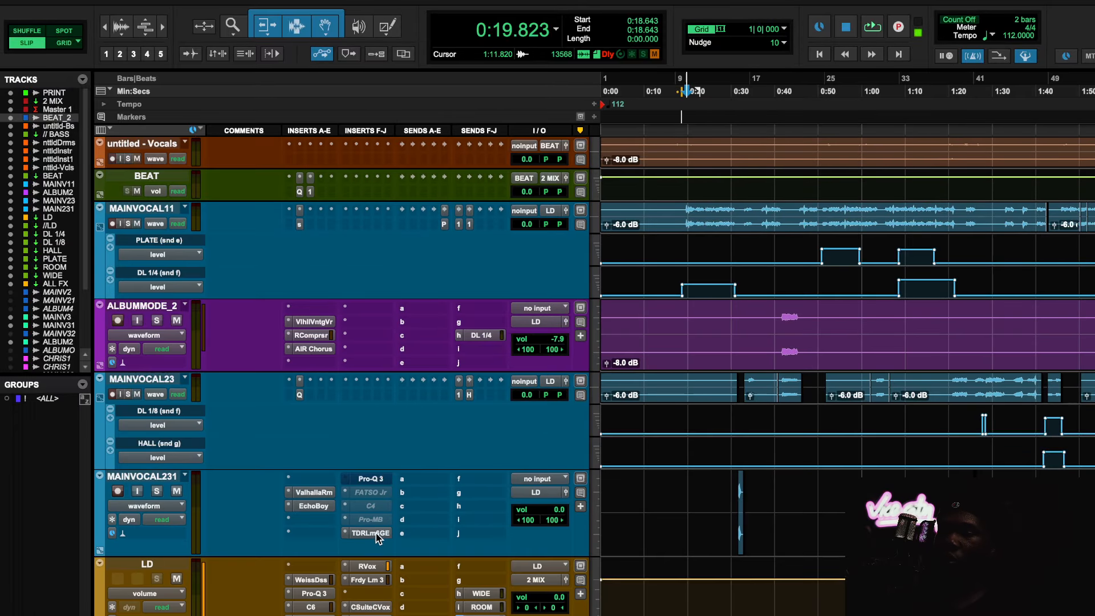
pyautogui.moveTo(378, 538); pyautogui.dragTo(358, 209)
pyautogui.scroll(10, 342, 343)
# - Play the full mix, solo the HF limiter's band in TDR Limiter 6 GE on 2 MIX and set its frequency to 11.2 kHz
pyautogui.press('space')
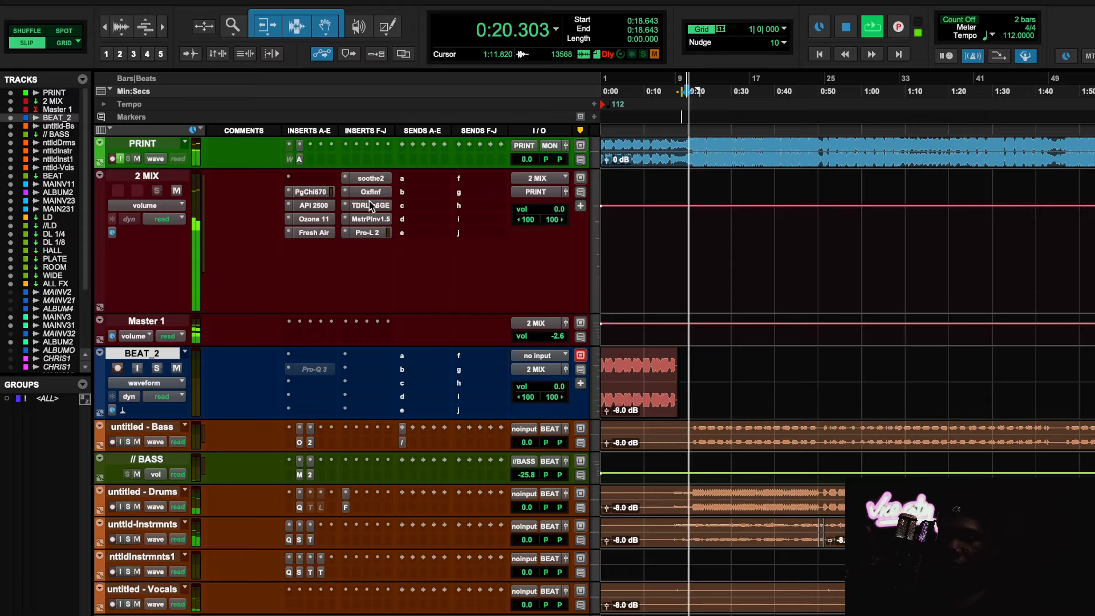
pyautogui.click(359, 206)
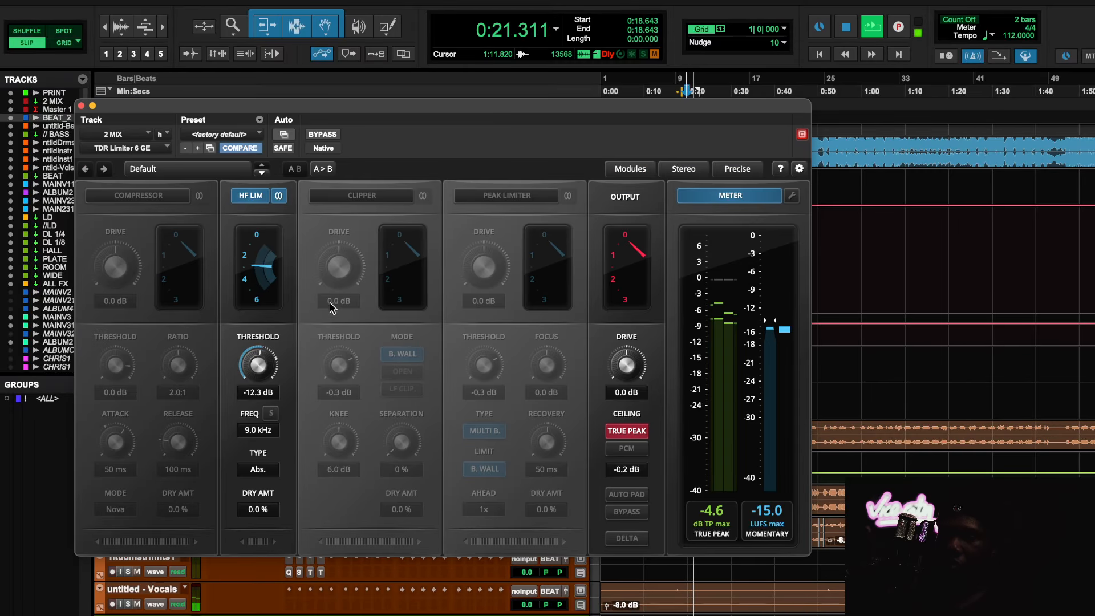
pyautogui.click(270, 414)
pyautogui.moveTo(260, 431); pyautogui.dragTo(261, 414)
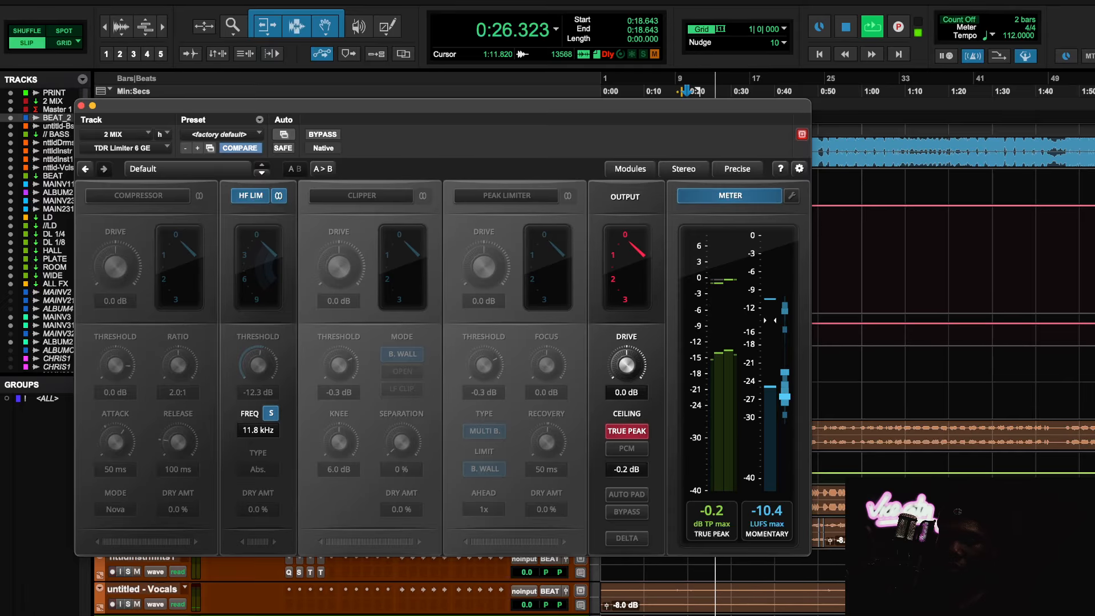
pyautogui.moveTo(261, 414); pyautogui.dragTo(259, 425)
pyautogui.press('KP_1')
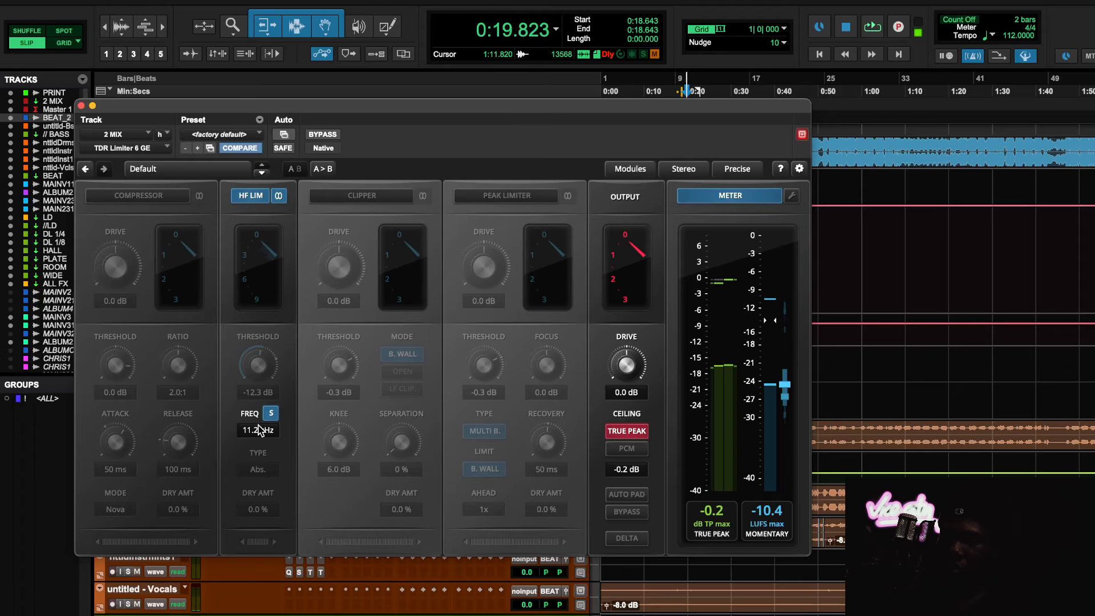
# - Switch off the band solo and set the HF limiter's threshold on 2 MIX to -4.3 dB
pyautogui.click(270, 416)
pyautogui.moveTo(275, 365)
pyautogui.mouseDown()
pyautogui.moveTo(261, 352)
pyautogui.moveTo(258, 363)
pyautogui.mouseUp()
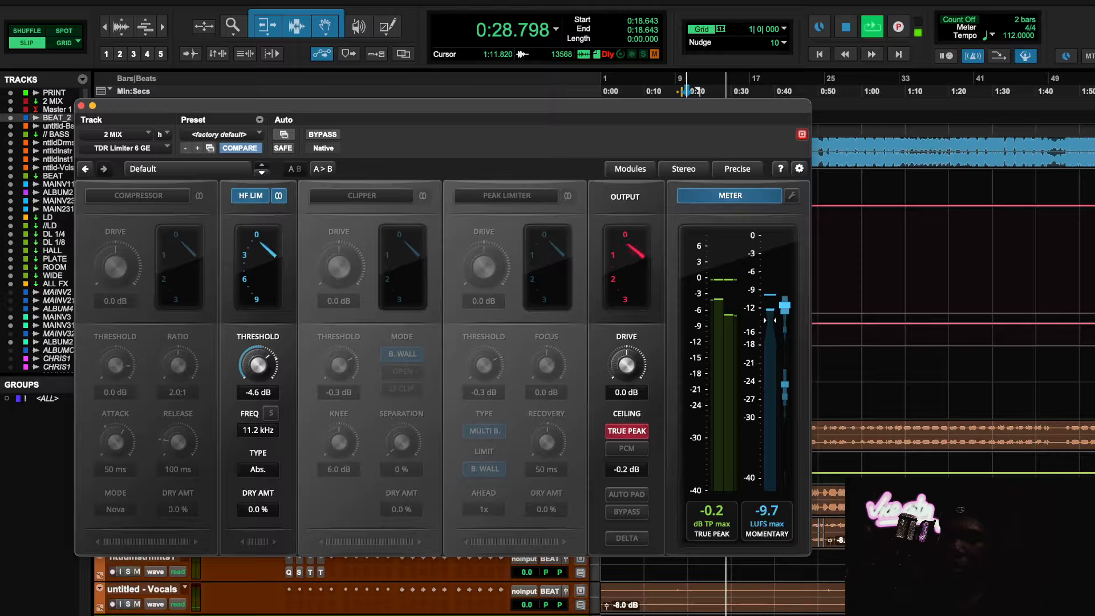
pyautogui.moveTo(257, 352)
pyautogui.mouseDown()
pyautogui.moveTo(256, 373)
pyautogui.moveTo(255, 354)
pyautogui.mouseUp()
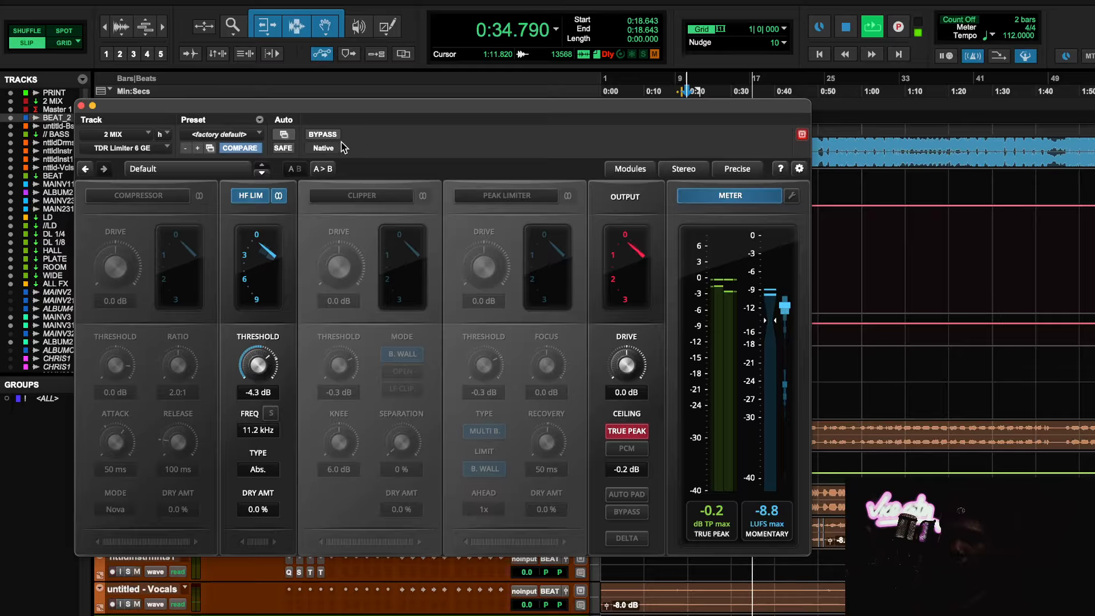
# - Compare the full mix with TDR Limiter 6 GE bypassed and active, ending with it active
pyautogui.click(323, 136)
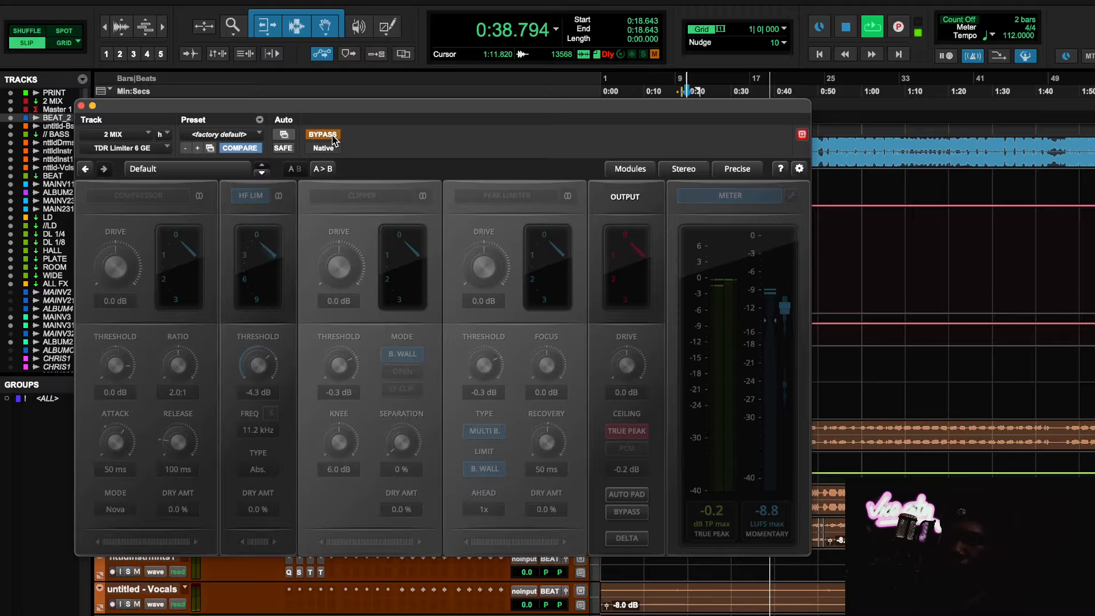
pyautogui.click(333, 138)
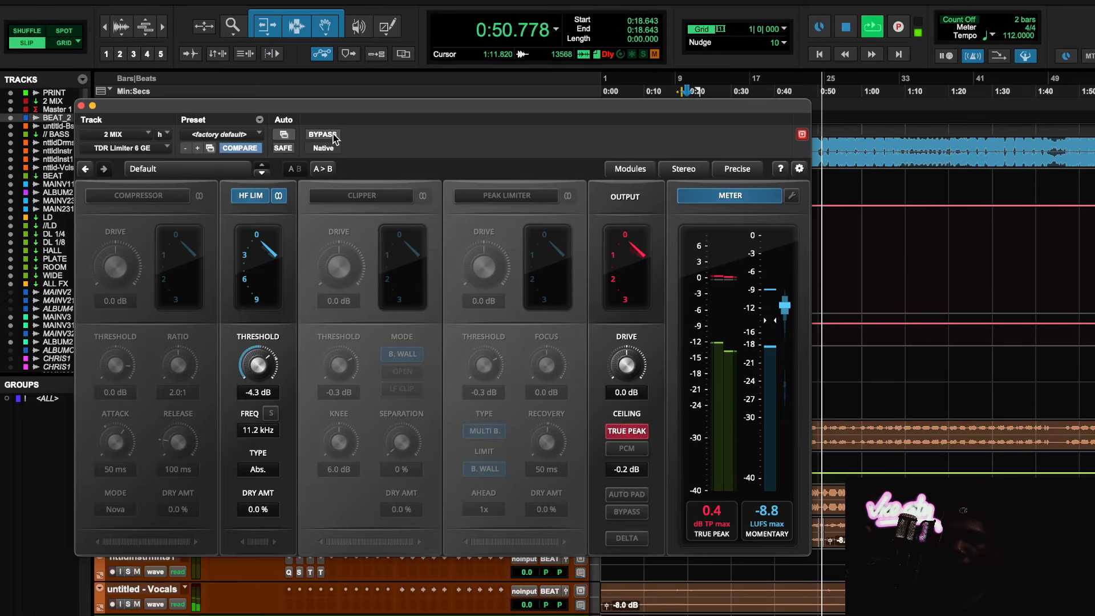
pyautogui.click(322, 134)
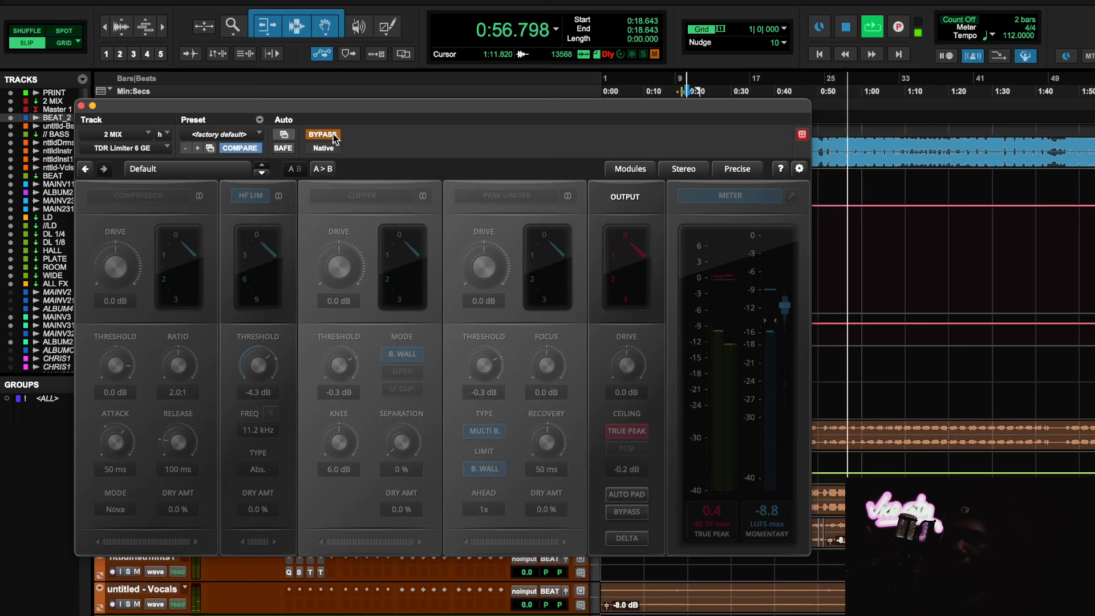
pyautogui.click(323, 135)
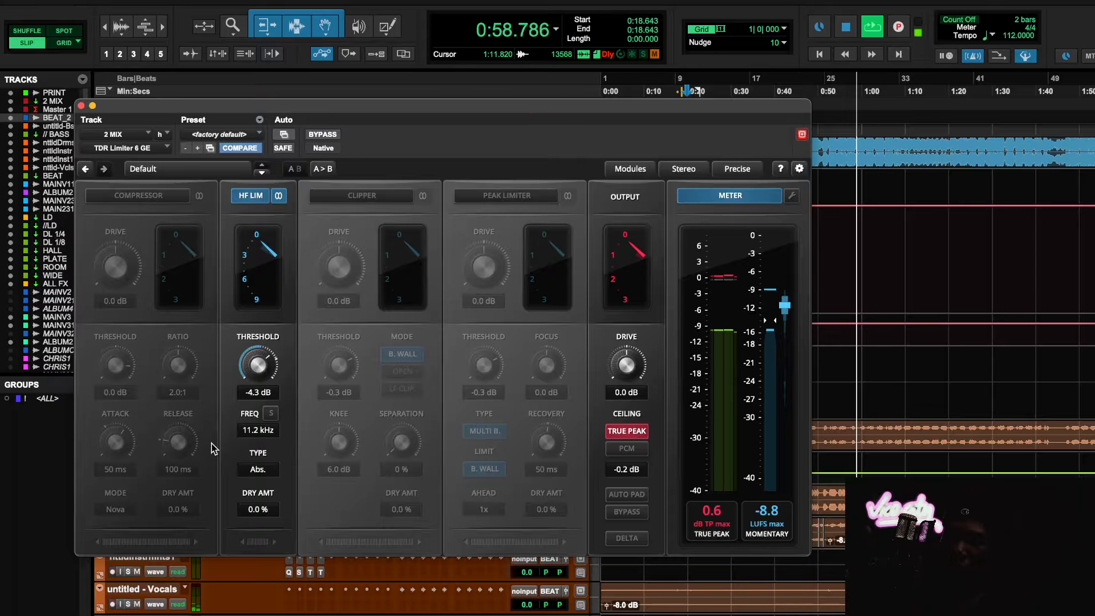
# - Set the HF limiter's threshold to -5.4 dB, stop playback and make TDR Limiter 6 GE inactive on 2 MIX
pyautogui.moveTo(265, 364); pyautogui.dragTo(266, 376)
pyautogui.press('space')
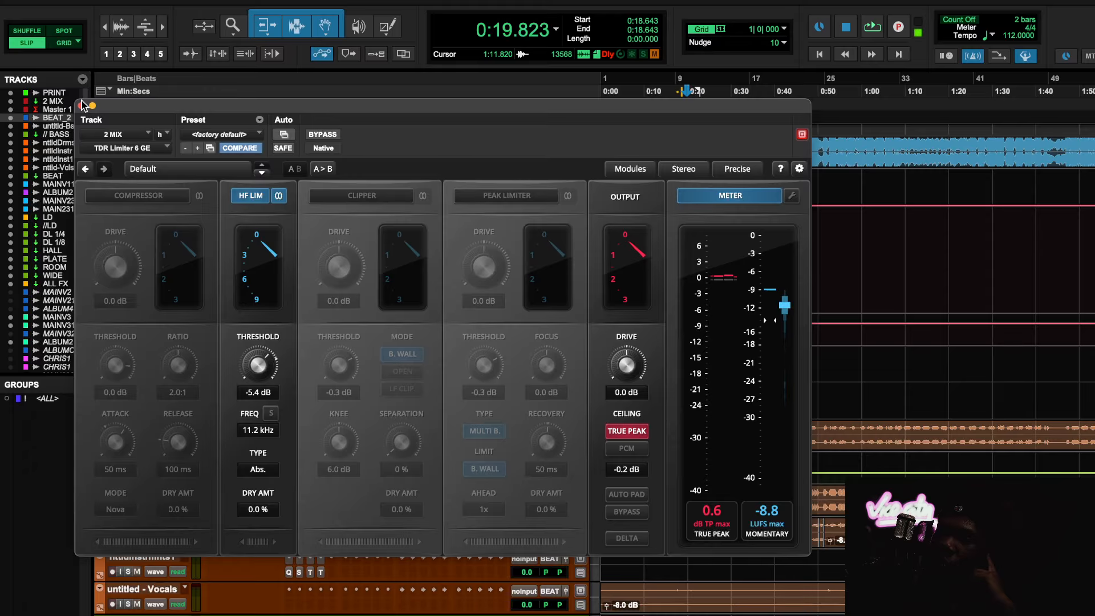
pyautogui.click(82, 106)
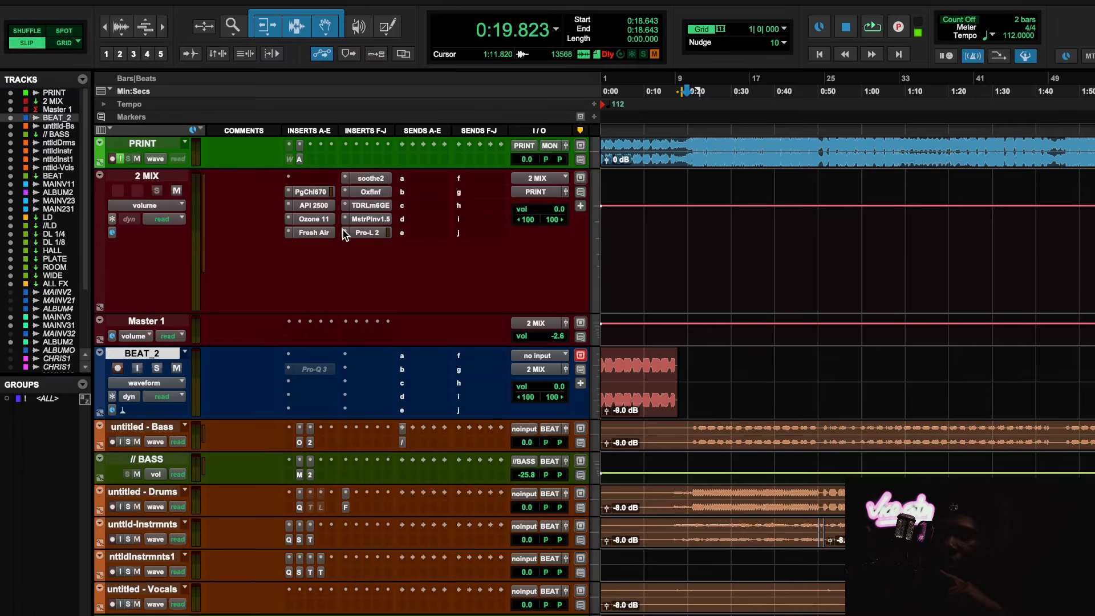
pyautogui.rightClick(369, 205)
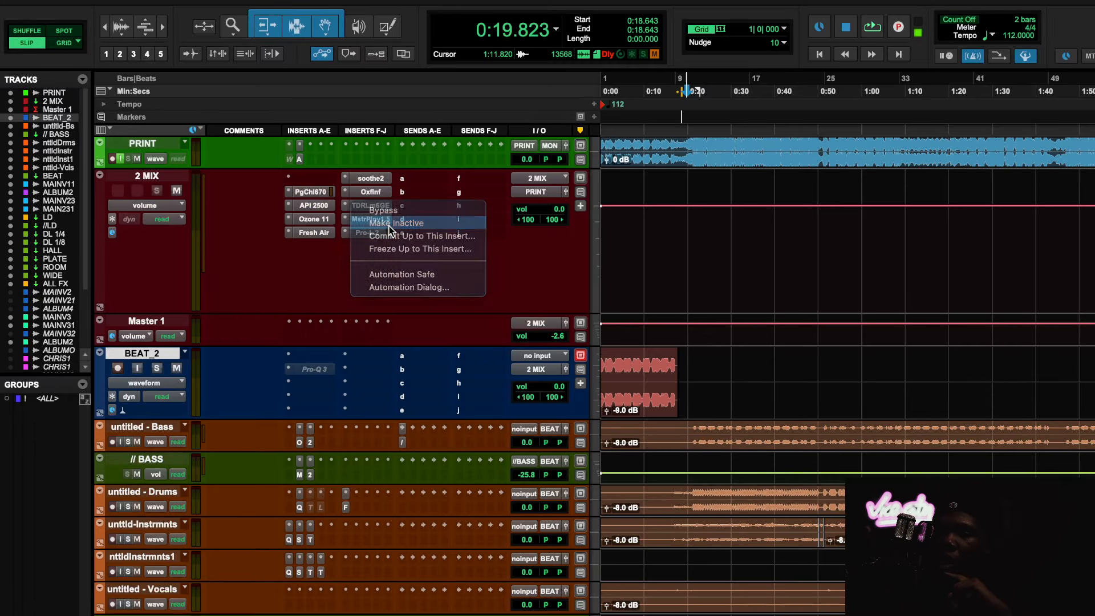
pyautogui.click(387, 225)
# - Examine the Calm control in Master Plan on 2 MIX and return to the vocal tracks
pyautogui.click(386, 222)
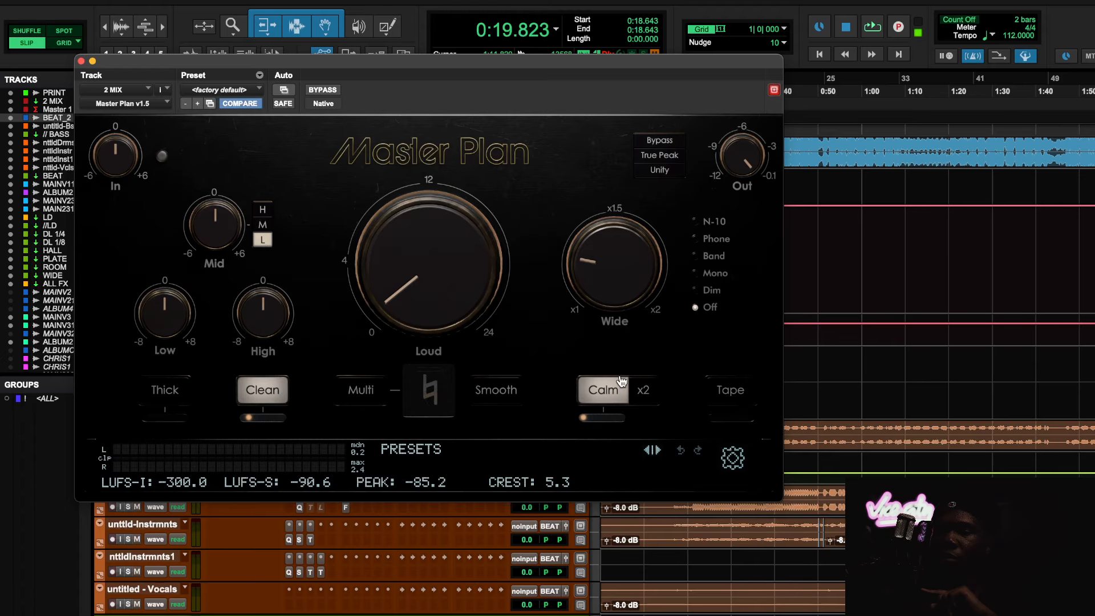
pyautogui.moveTo(602, 421)
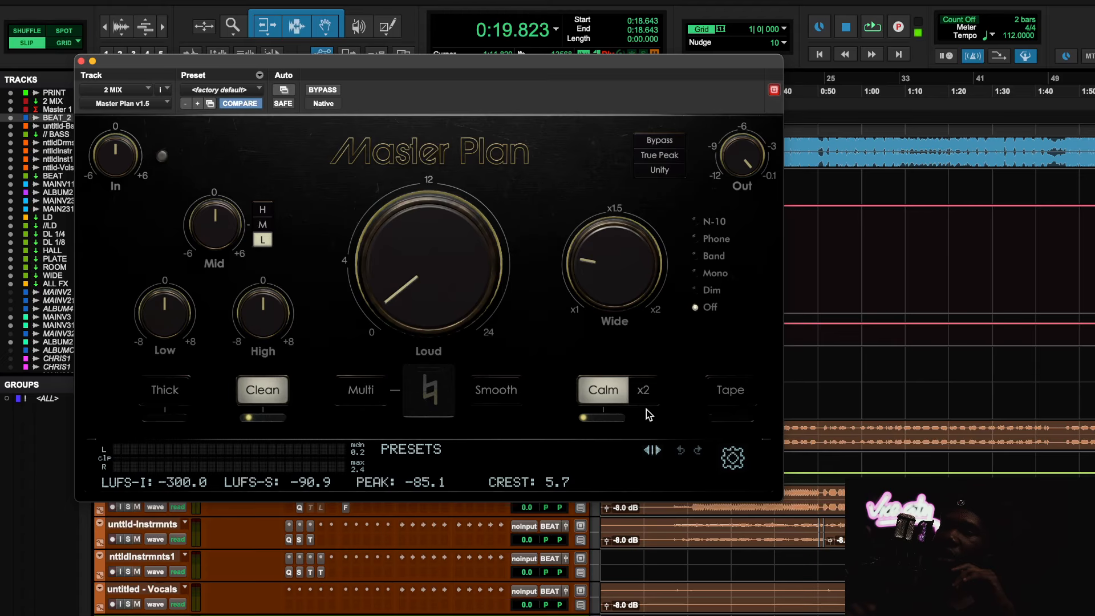
pyautogui.click(82, 60)
pyautogui.scroll(-10, 372, 414)
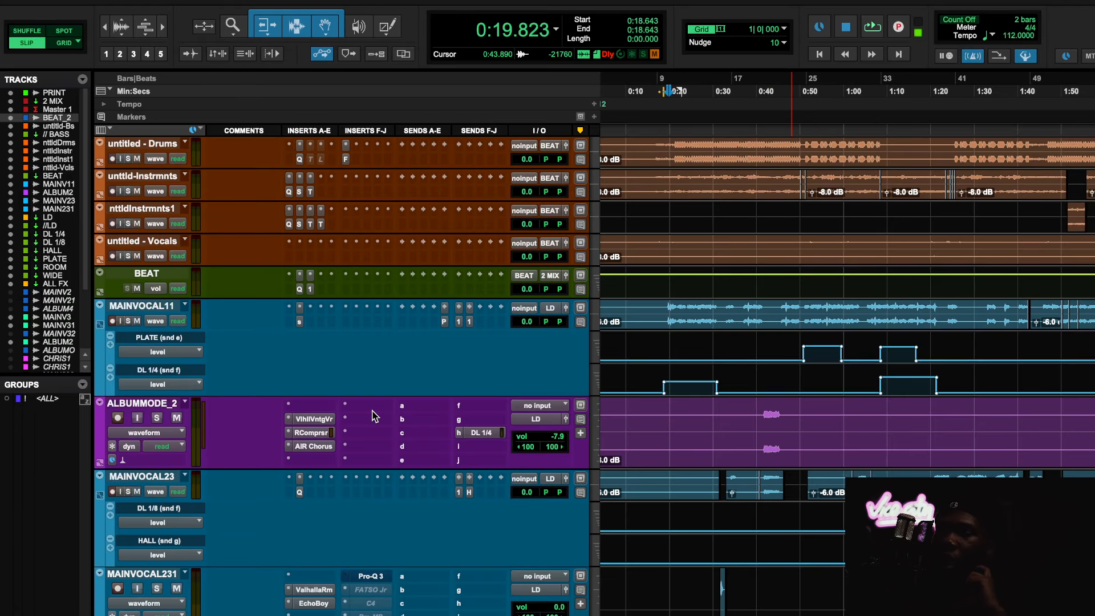
# - Make the inactive Pro-MB on MAINVOCAL231 active, move it to the BG track's insert F and open it
pyautogui.scroll(-4, 374, 425)
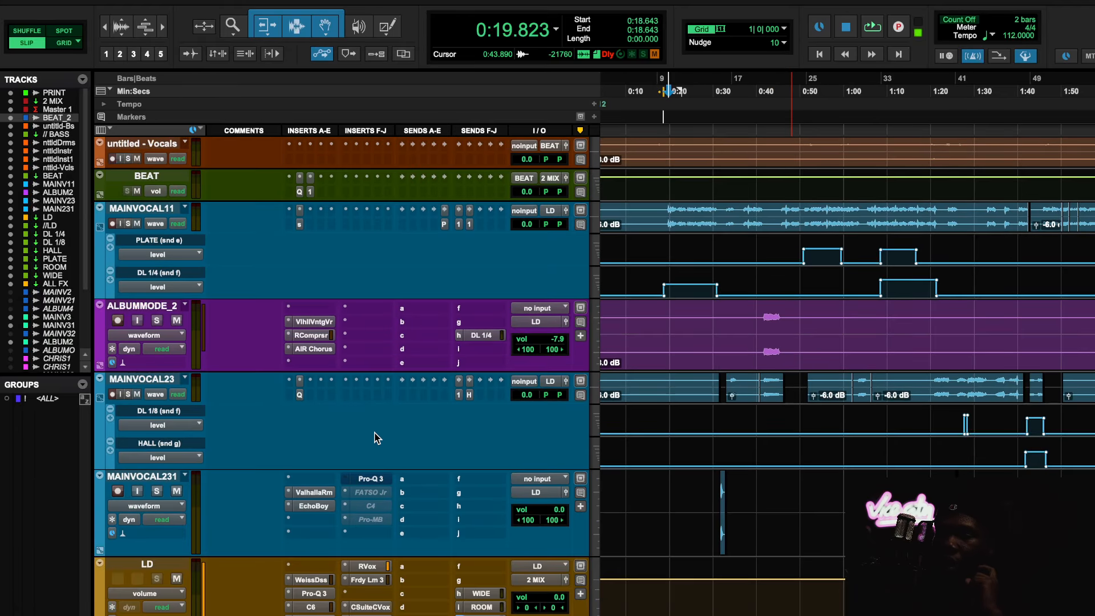
pyautogui.rightClick(381, 529)
pyautogui.click(395, 538)
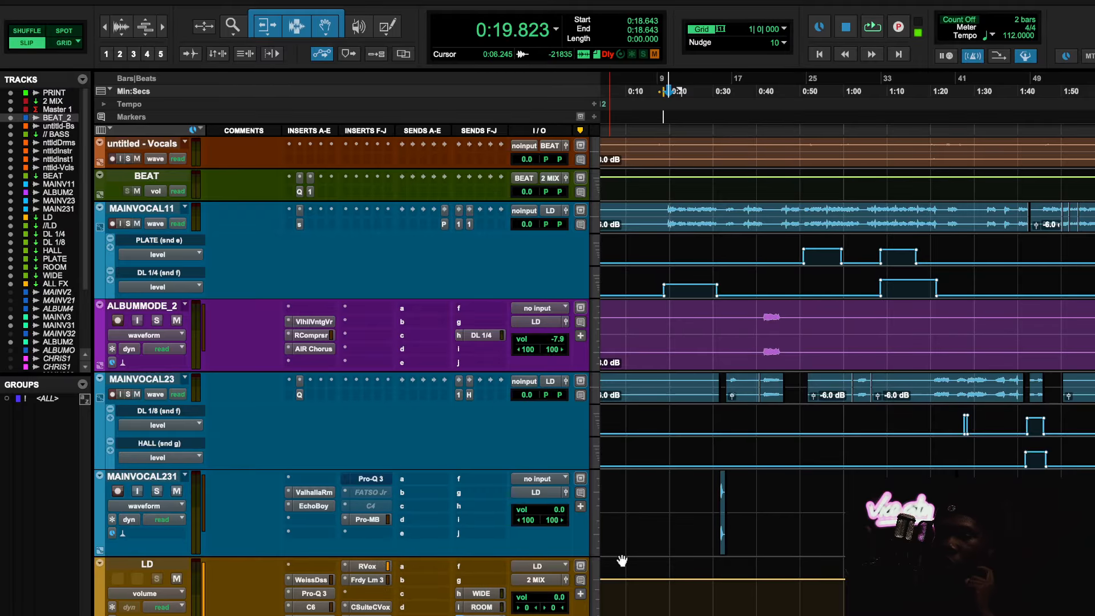
pyautogui.scroll(-15, 726, 567)
pyautogui.scroll(8, 726, 567)
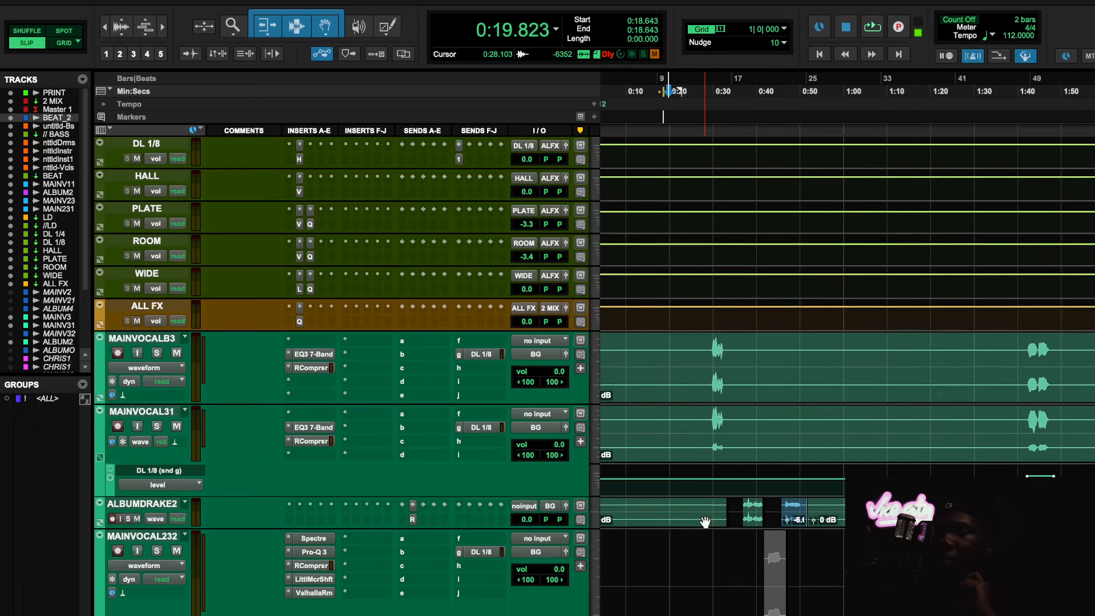
pyautogui.scroll(5, 705, 522)
pyautogui.moveTo(387, 189); pyautogui.dragTo(348, 373)
pyautogui.click(348, 375)
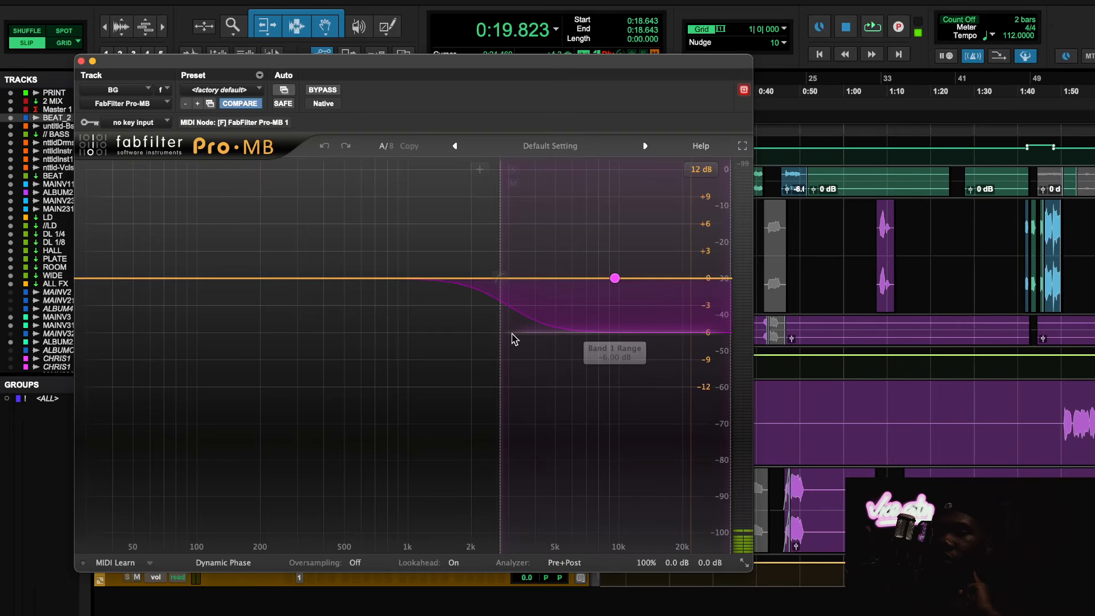
# - Set the key input of Pro-MB on BG to Bus 12 (Mono) and close the plug-in
pyautogui.click(615, 277)
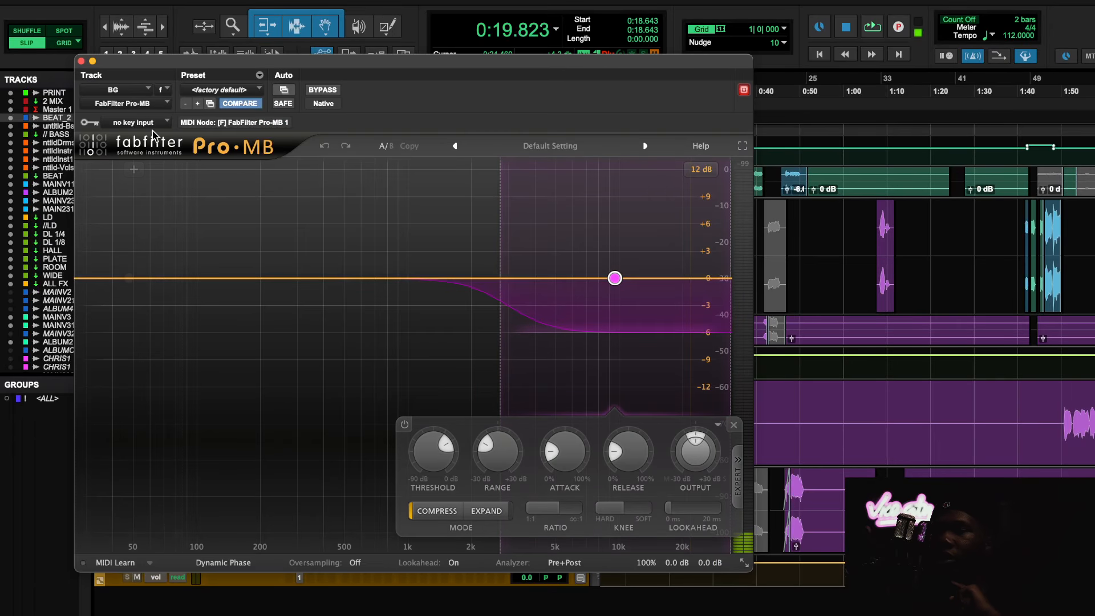
pyautogui.click(137, 122)
pyautogui.moveTo(154, 125)
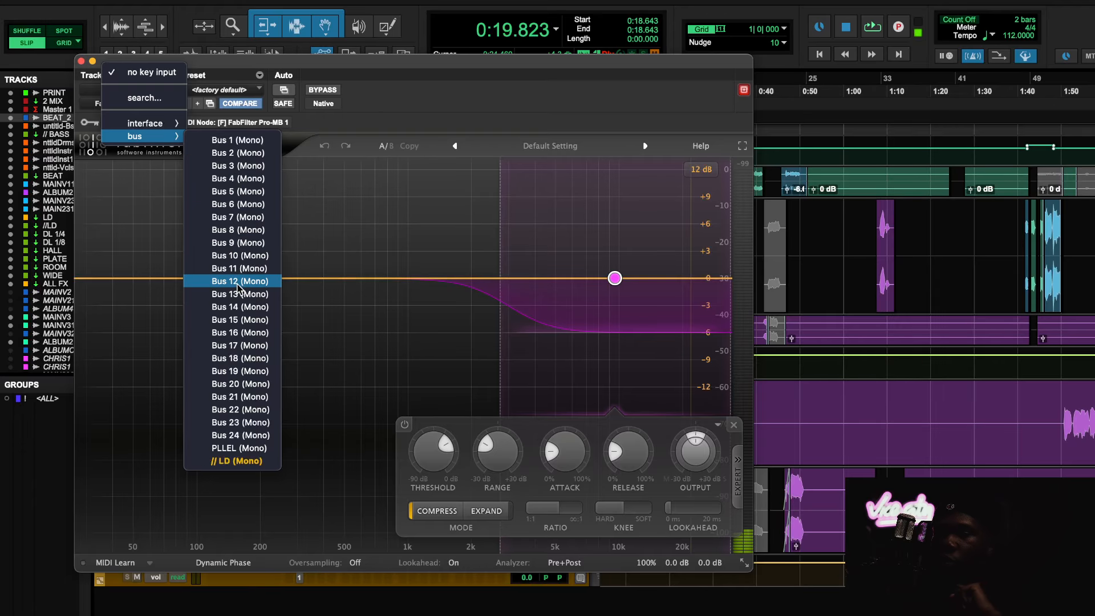
pyautogui.click(239, 281)
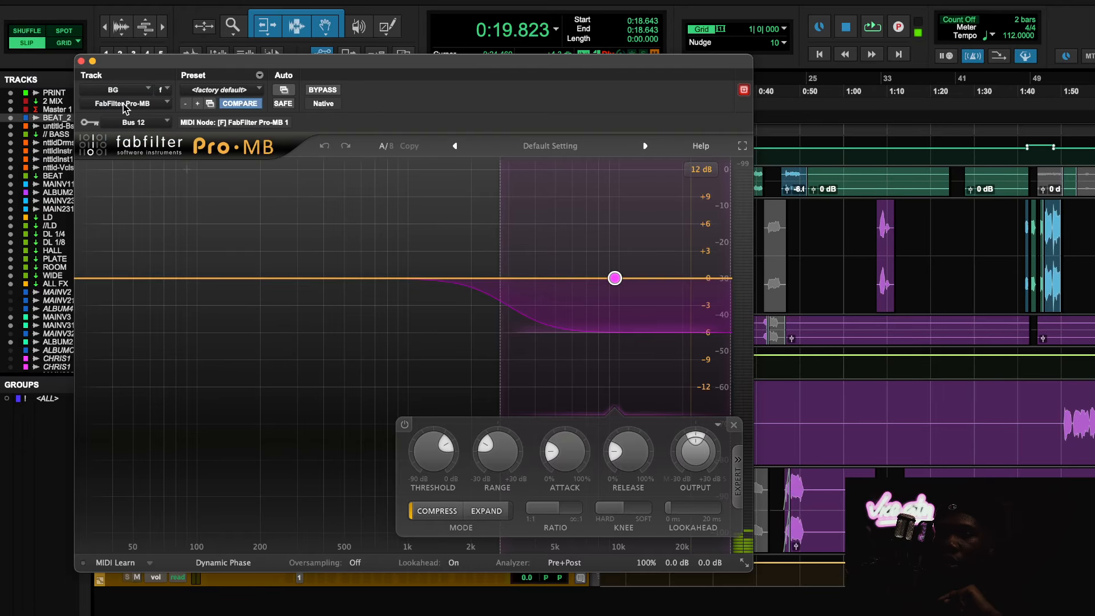
pyautogui.click(81, 61)
# - Add a Bus 12 (Mono) send on LD in slot G, set to pre-fader with its level at 0.0 dB
pyautogui.scroll(10, 569, 433)
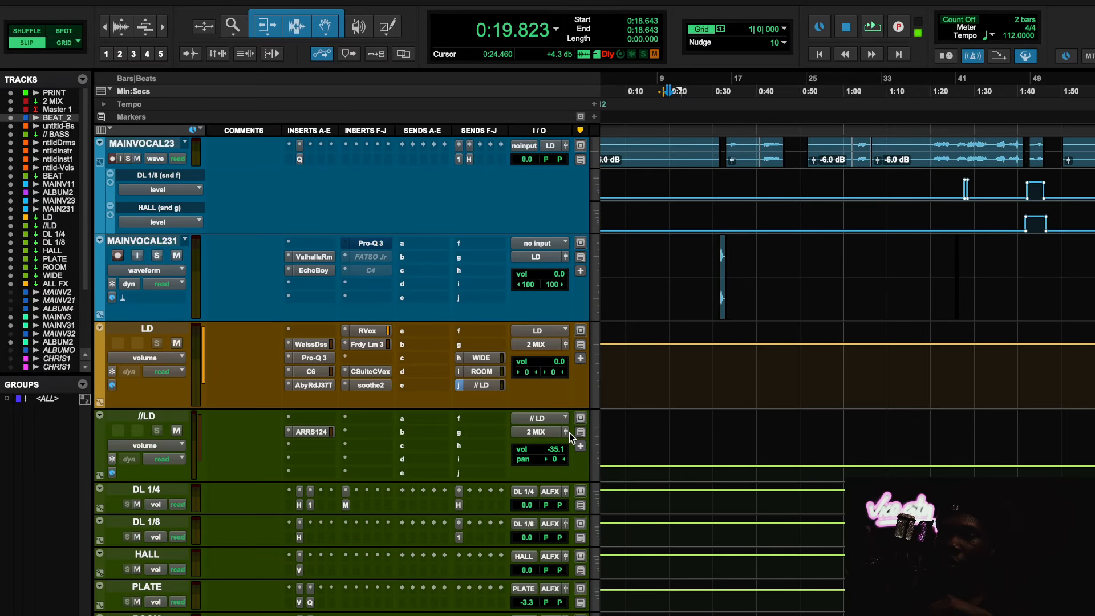
pyautogui.click(463, 344)
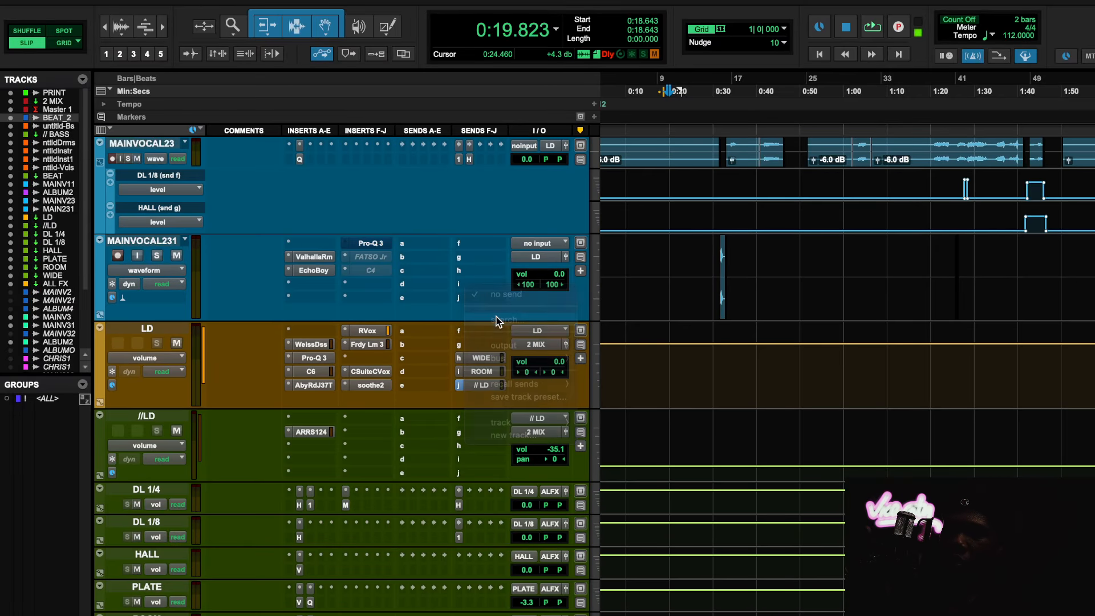
pyautogui.click(496, 320)
pyautogui.write('12')
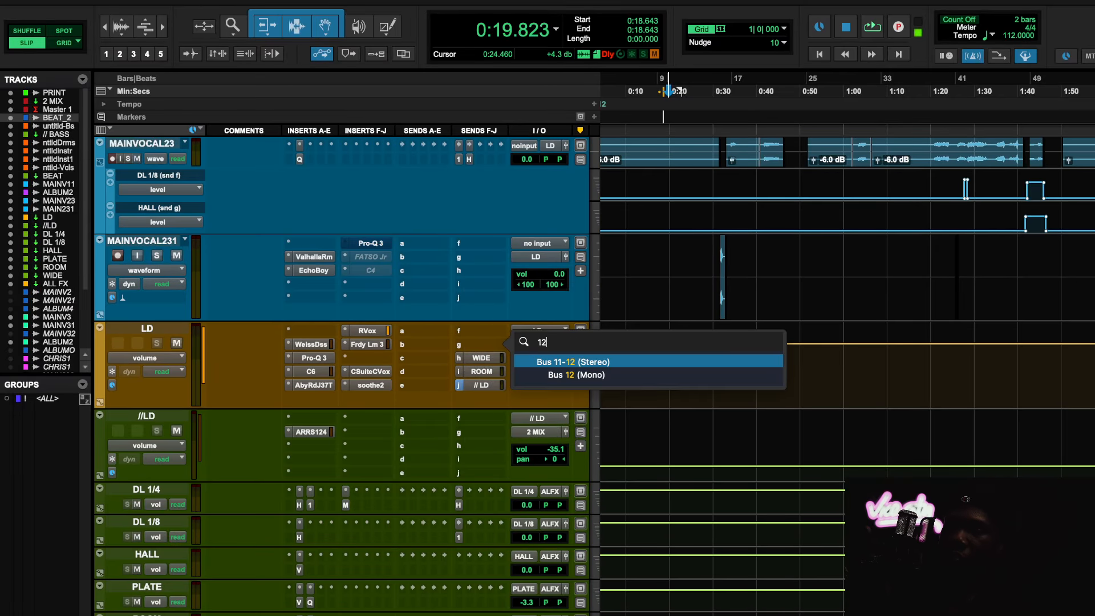
pyautogui.click(573, 375)
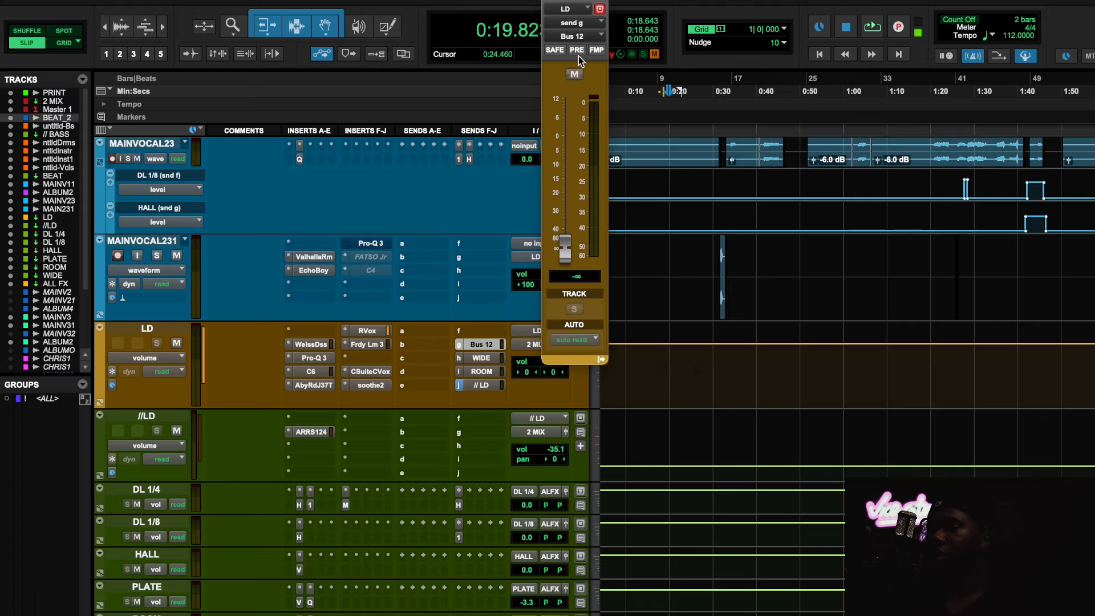
pyautogui.click(578, 52)
# - Play the section from about 2:00 and open Pro-MB on BG to watch its high band react
pyautogui.scroll(-15, 342, 396)
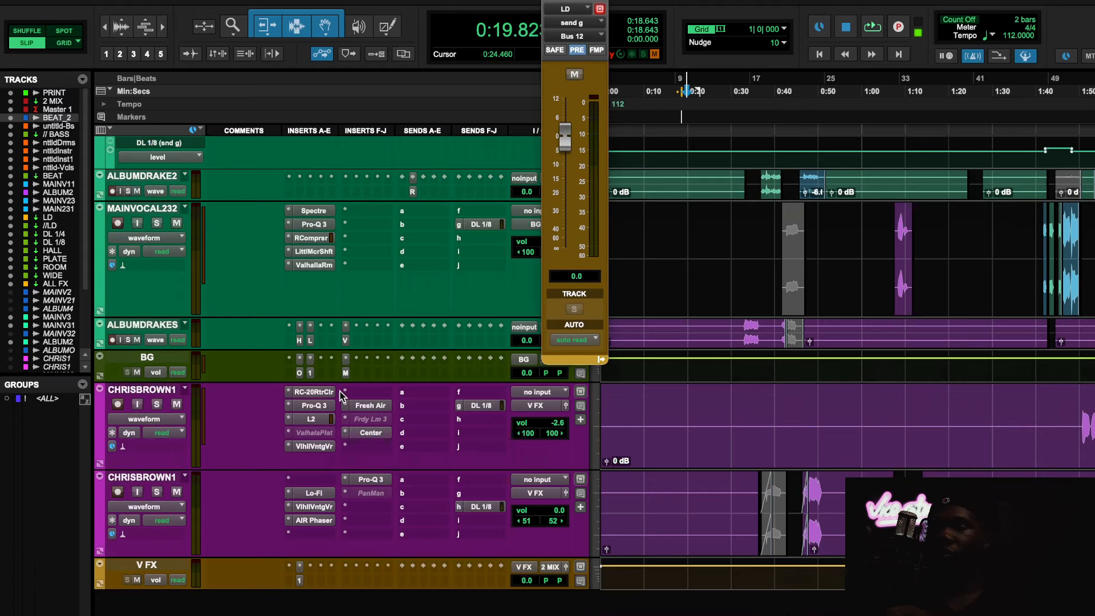
pyautogui.press('r')
pyautogui.scroll(5, 776, 347)
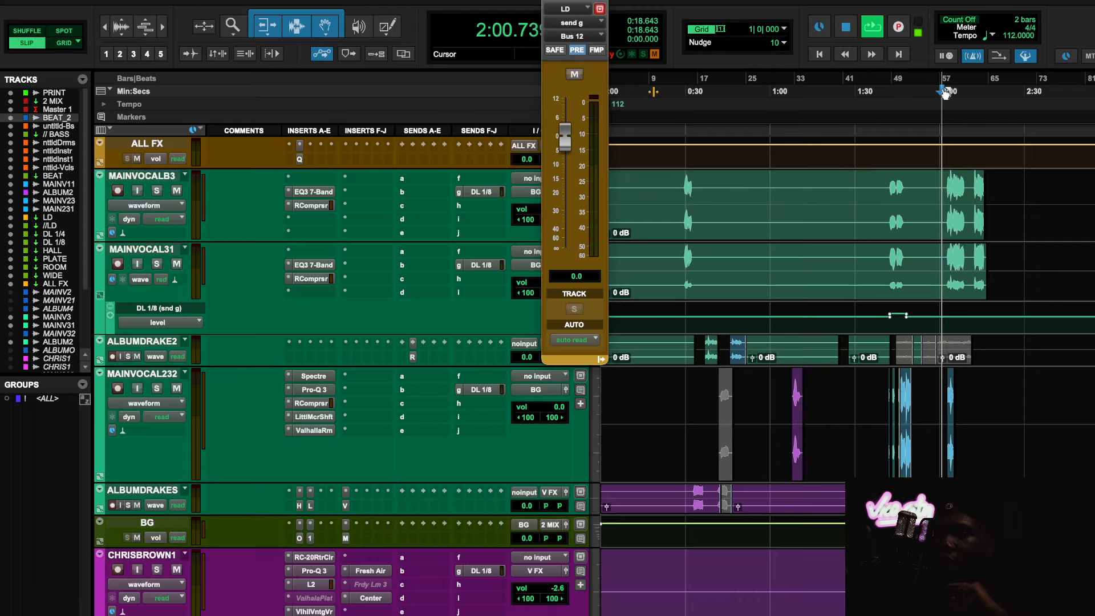
pyautogui.click(349, 536)
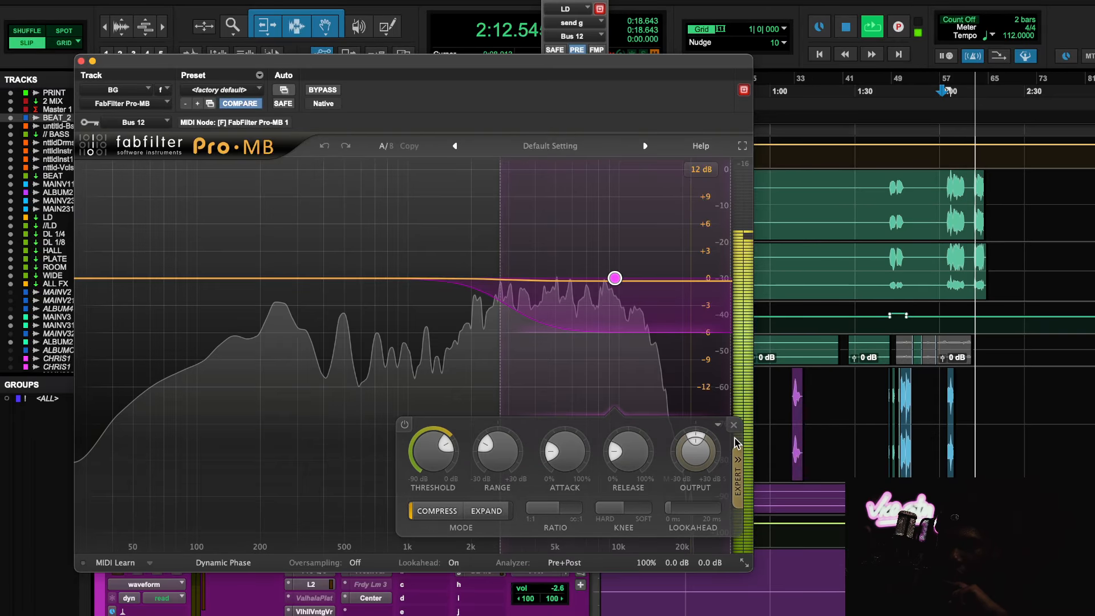
pyautogui.click(718, 425)
pyautogui.click(718, 426)
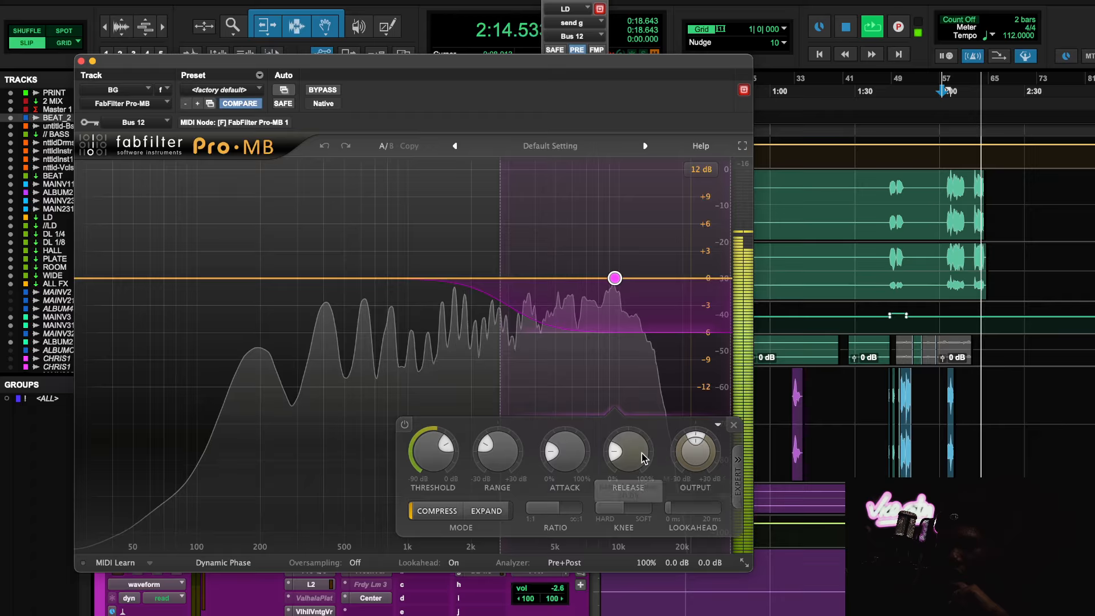
# - Lower the threshold of Pro-MB's band 1 on BG during playback, and stop playback
pyautogui.press('space')
pyautogui.moveTo(551, 468)
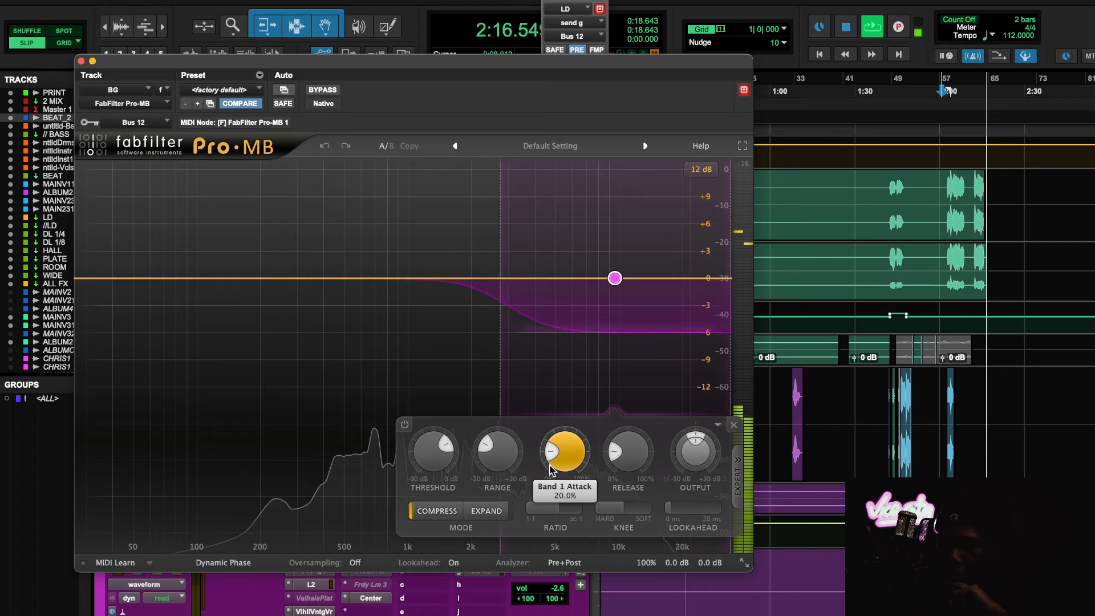
pyautogui.moveTo(434, 469)
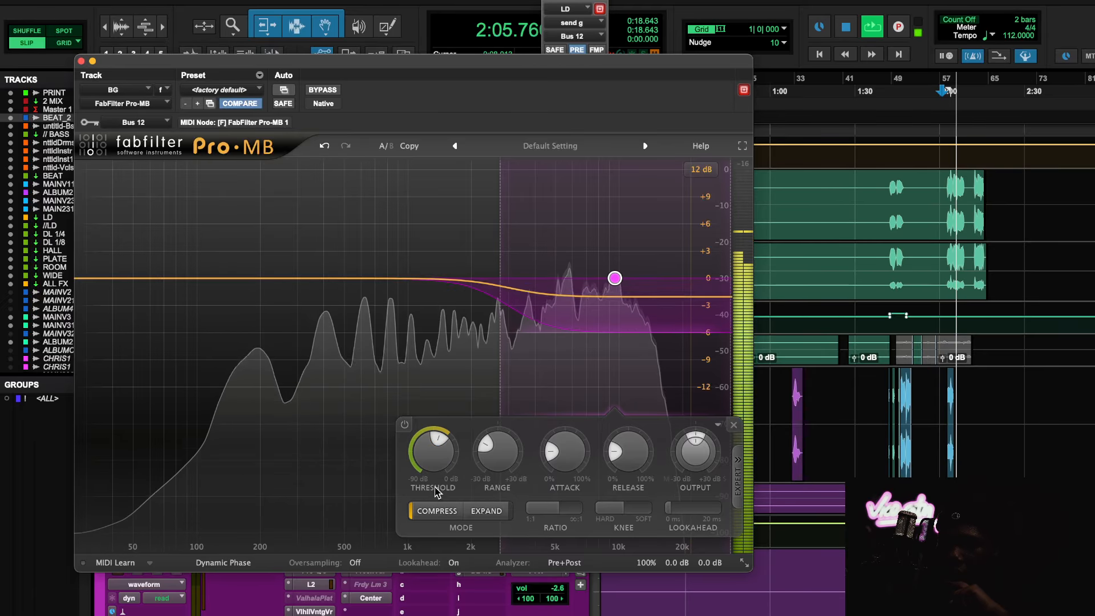
pyautogui.scroll(-5, 434, 462)
pyautogui.press('space')
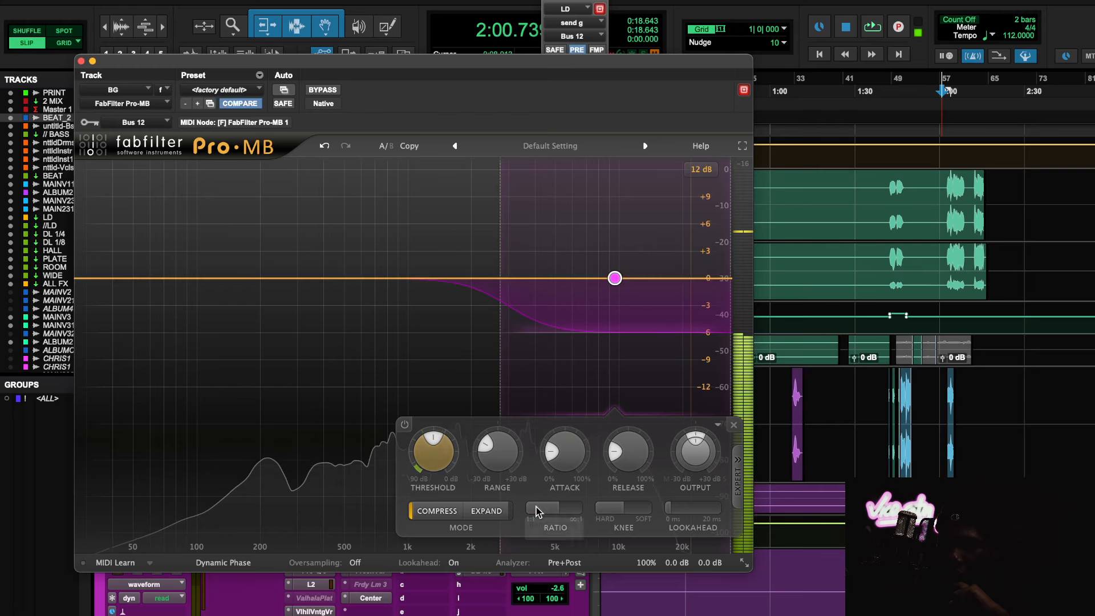
# - Add the sidechain signal to Pro-MB's analyzer and toggle the Pre and Post displays during playback, ending with Pre+Post+SC
pyautogui.moveTo(663, 570)
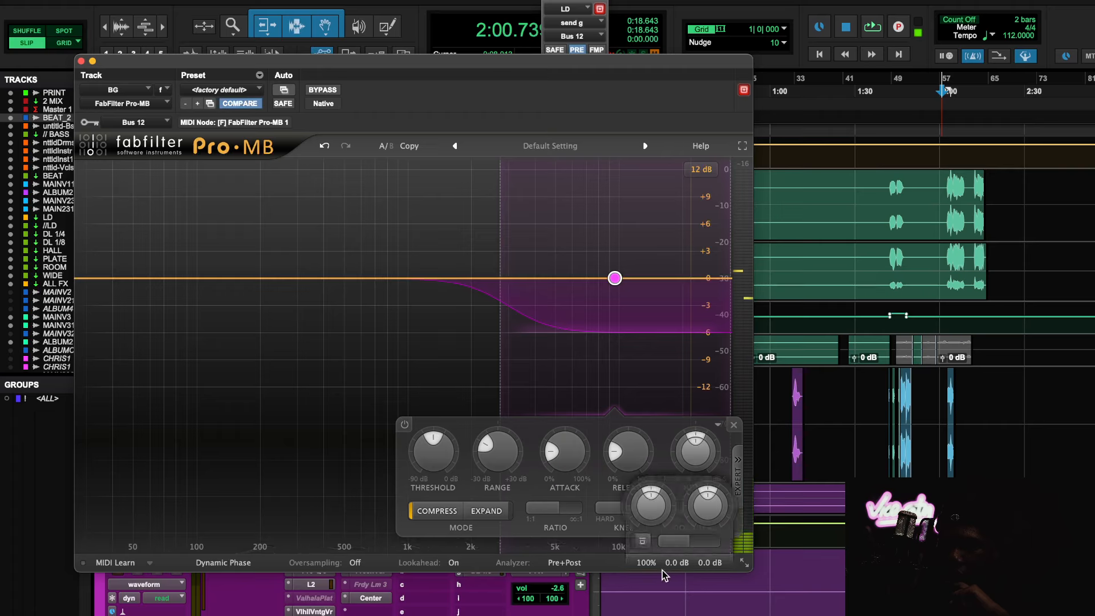
pyautogui.moveTo(699, 563)
pyautogui.moveTo(566, 564)
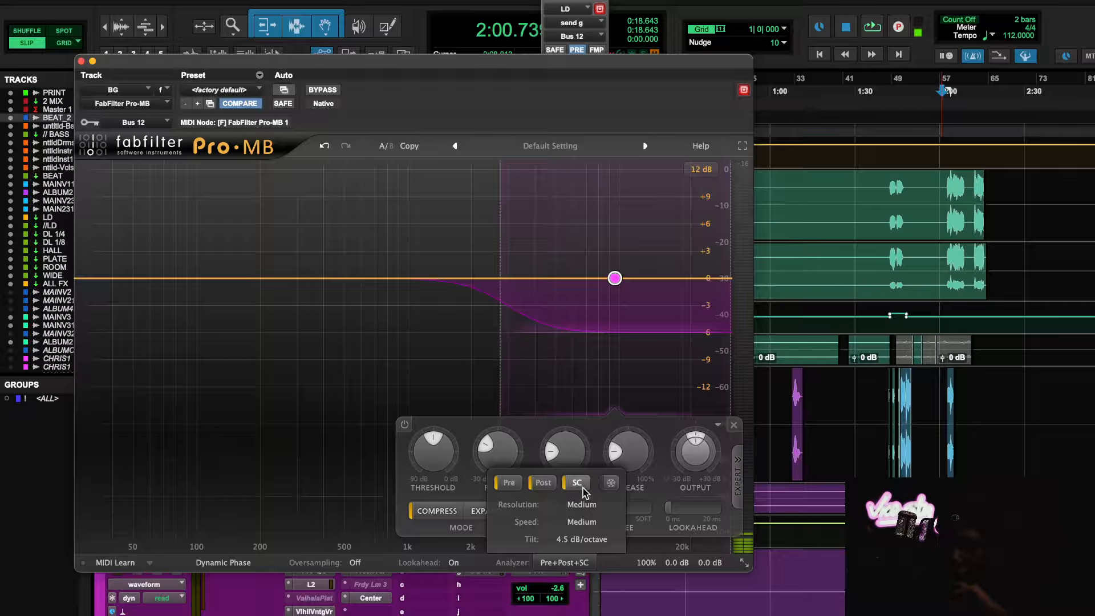
pyautogui.click(505, 486)
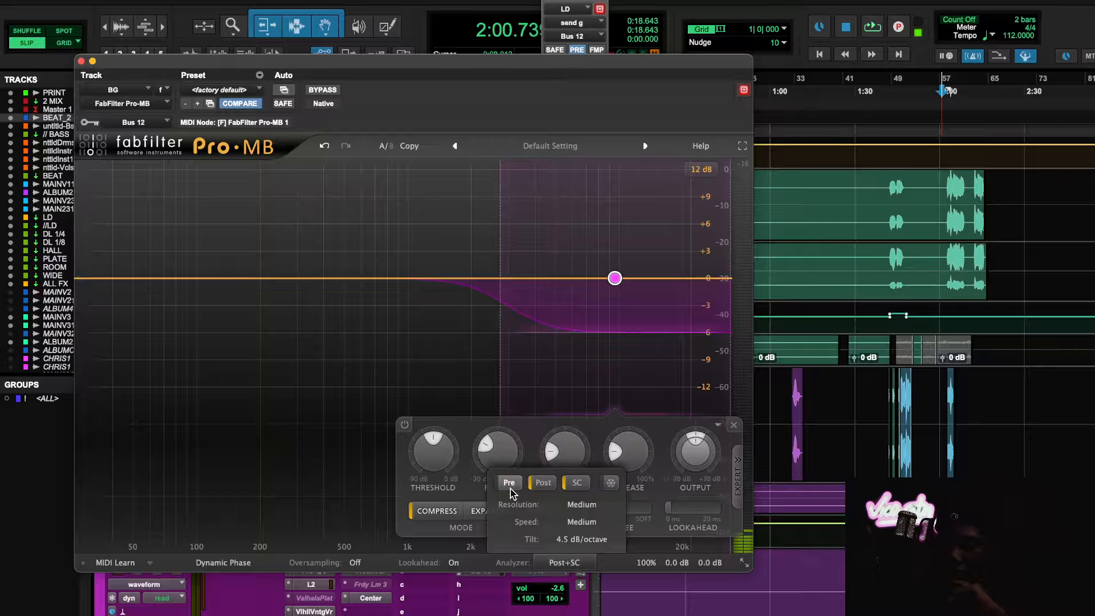
pyautogui.click(532, 488)
pyautogui.press('space')
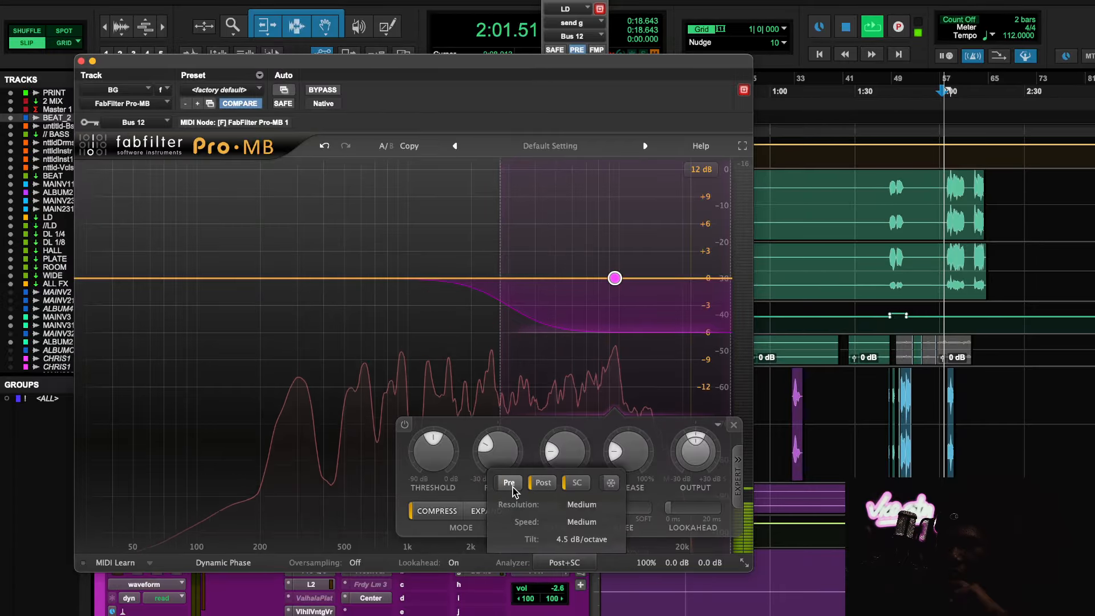
pyautogui.click(511, 488)
pyautogui.click(543, 487)
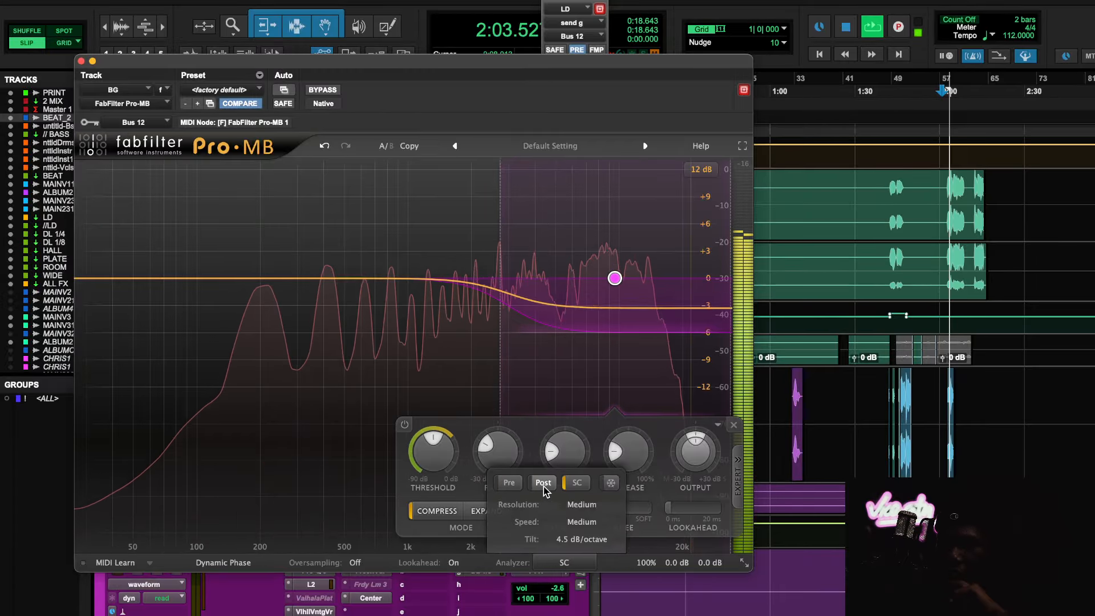
pyautogui.click(510, 488)
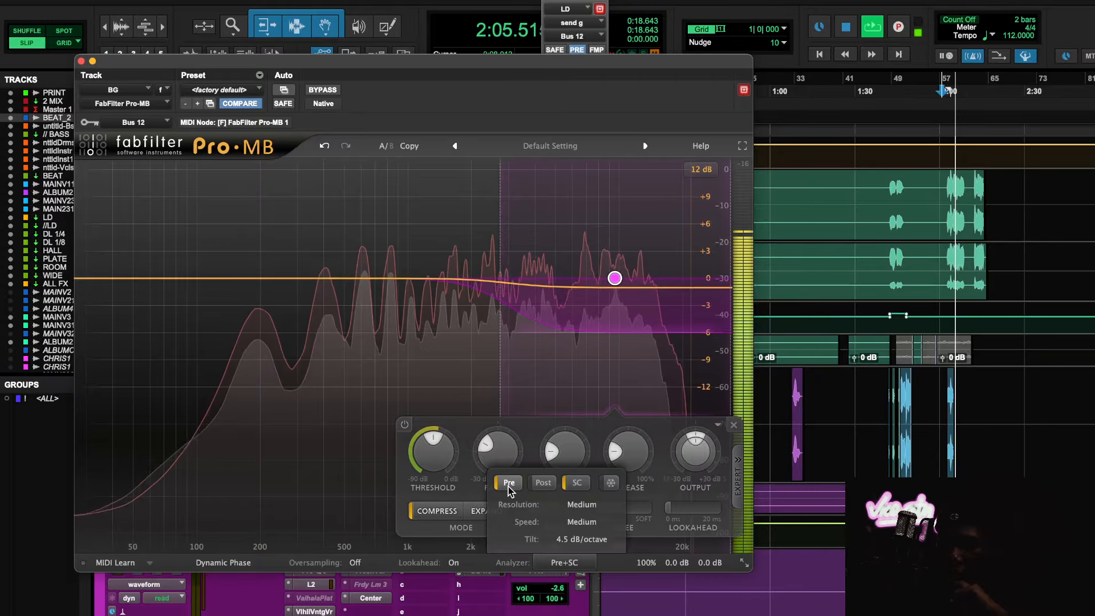
pyautogui.click(540, 489)
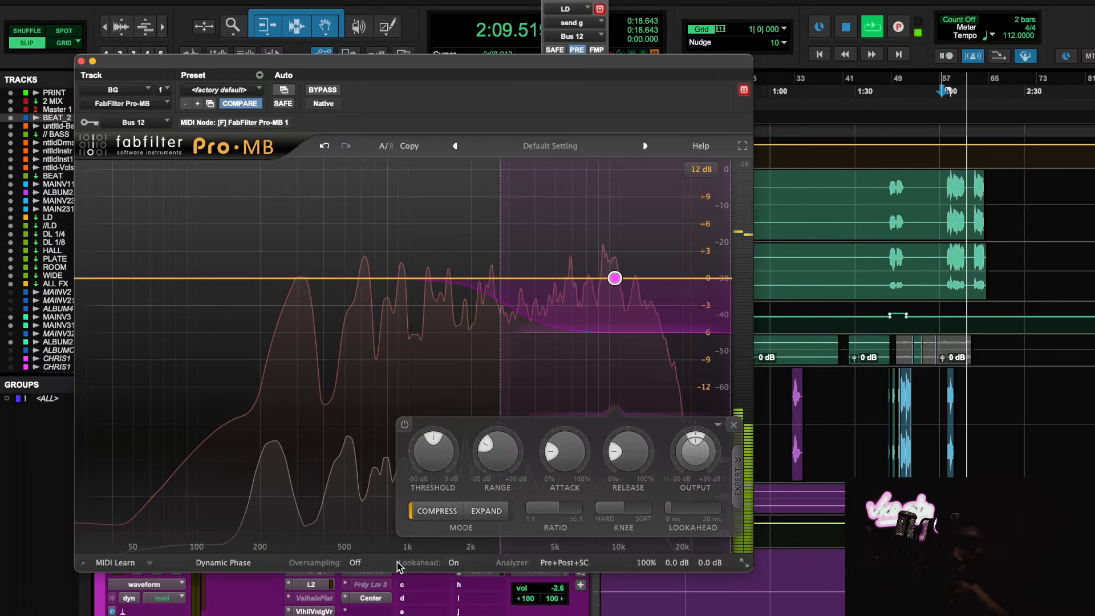
pyautogui.click(146, 562)
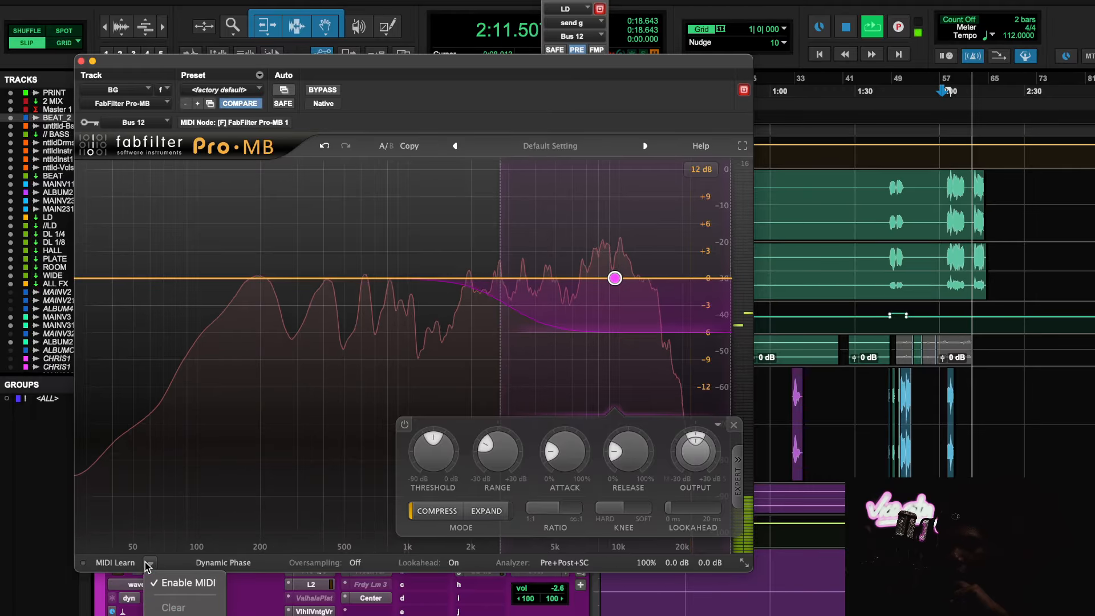
pyautogui.click(146, 563)
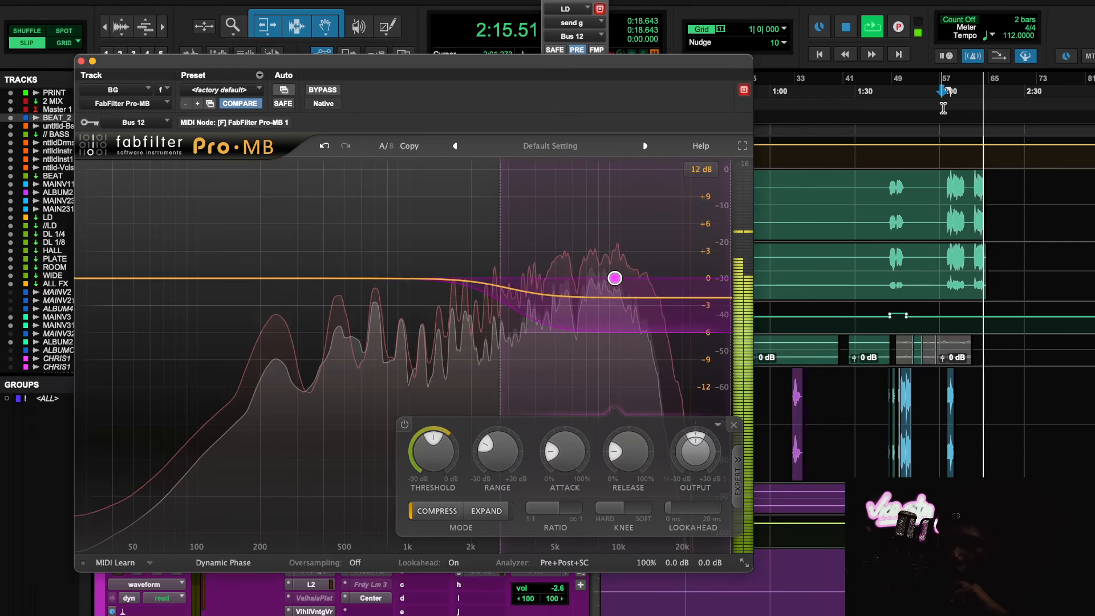
# - Play from about 1:40 and compare BG with Pro-MB bypassed and active, ending with it active
pyautogui.click(818, 89)
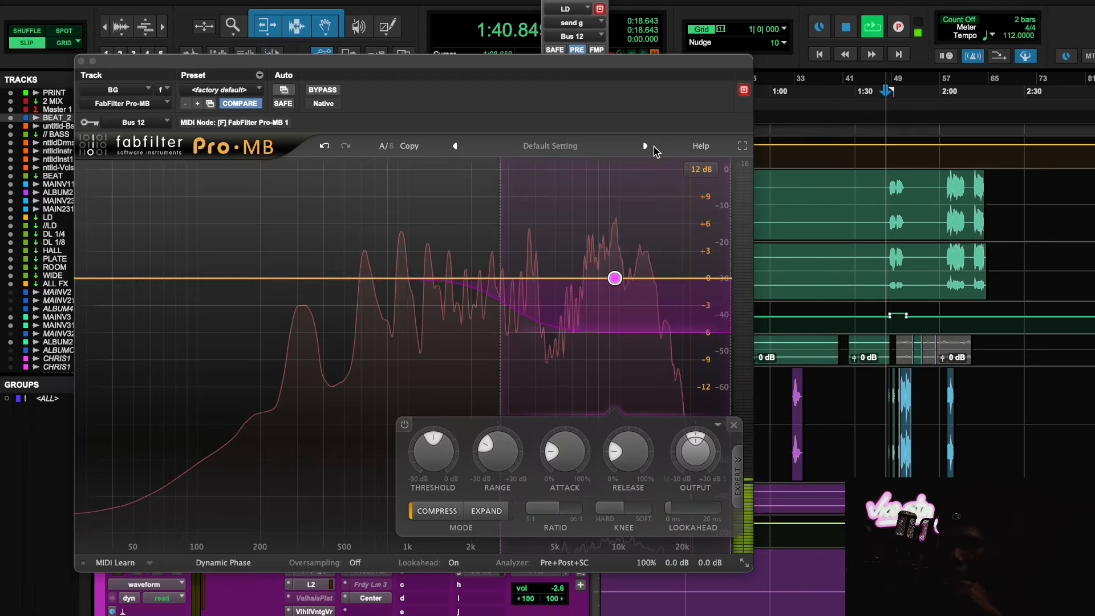
pyautogui.moveTo(496, 168)
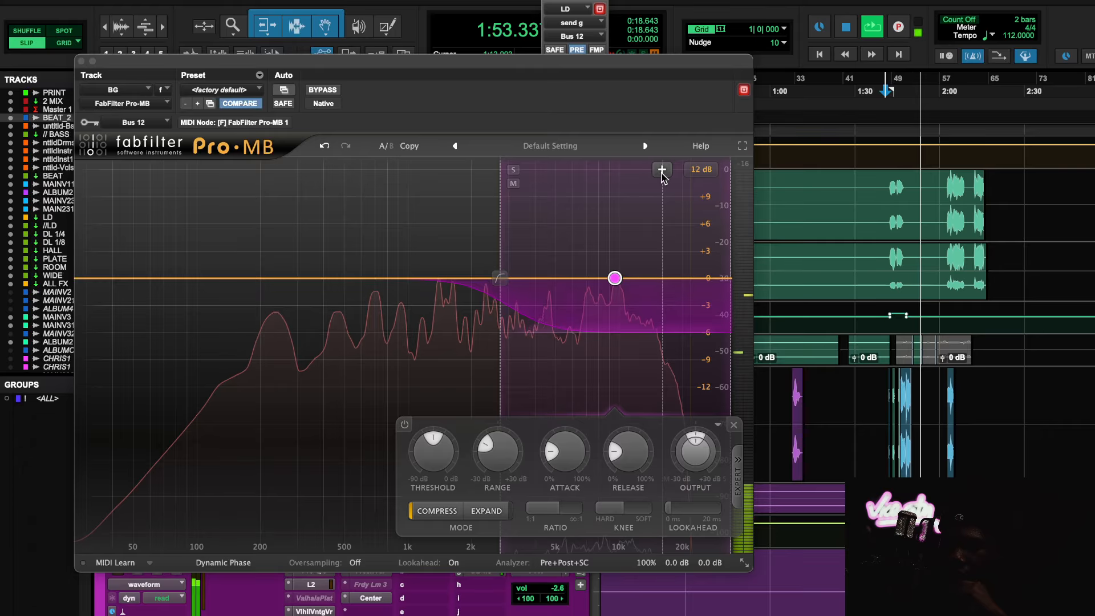
pyautogui.moveTo(496, 61); pyautogui.dragTo(494, 66)
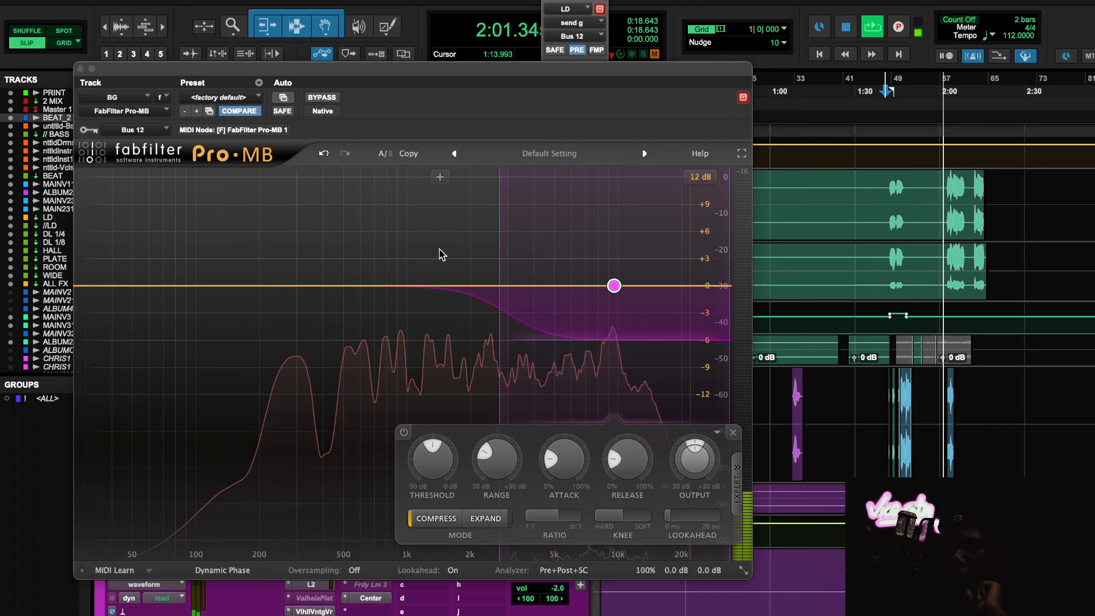
pyautogui.click(323, 98)
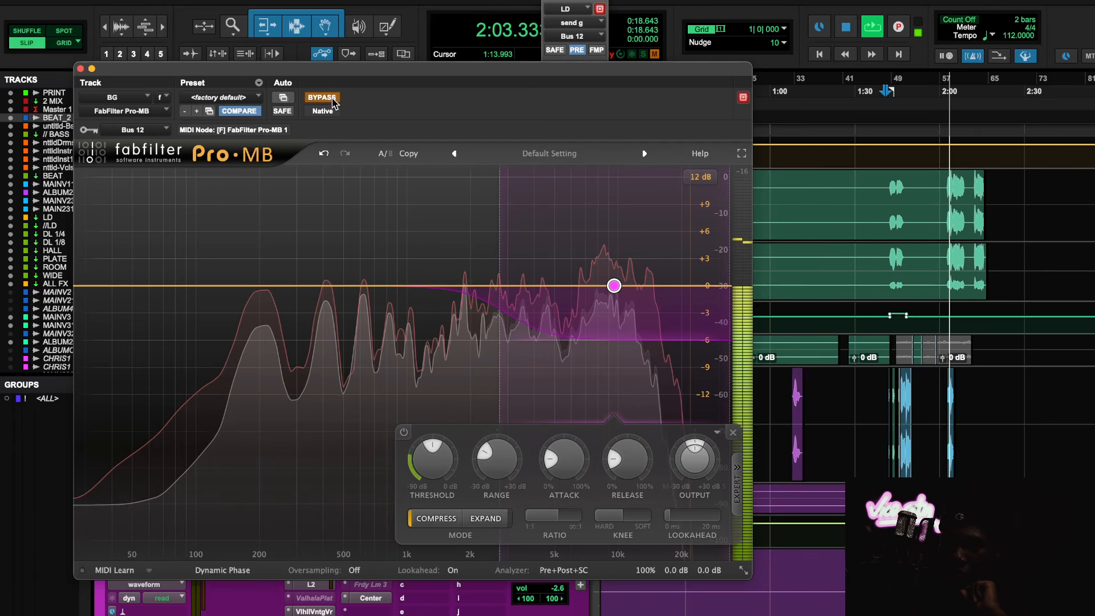
pyautogui.click(334, 101)
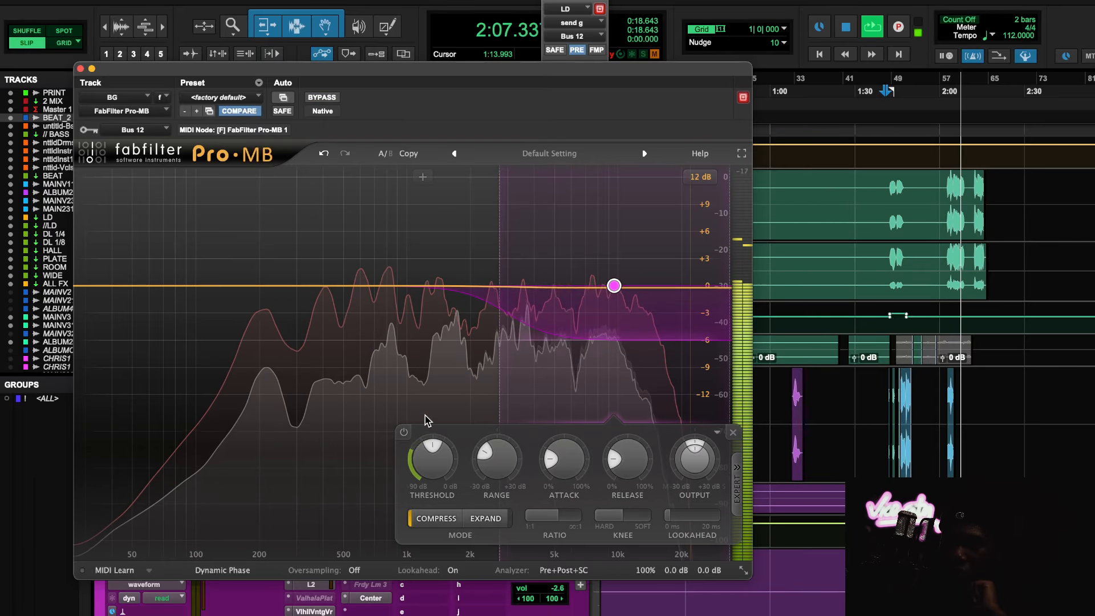
# - Set the attack and release of Pro-MB's band 1 to 0% and its threshold to -22.69 dB
pyautogui.moveTo(569, 461); pyautogui.dragTo(572, 537)
pyautogui.moveTo(626, 463); pyautogui.dragTo(624, 571)
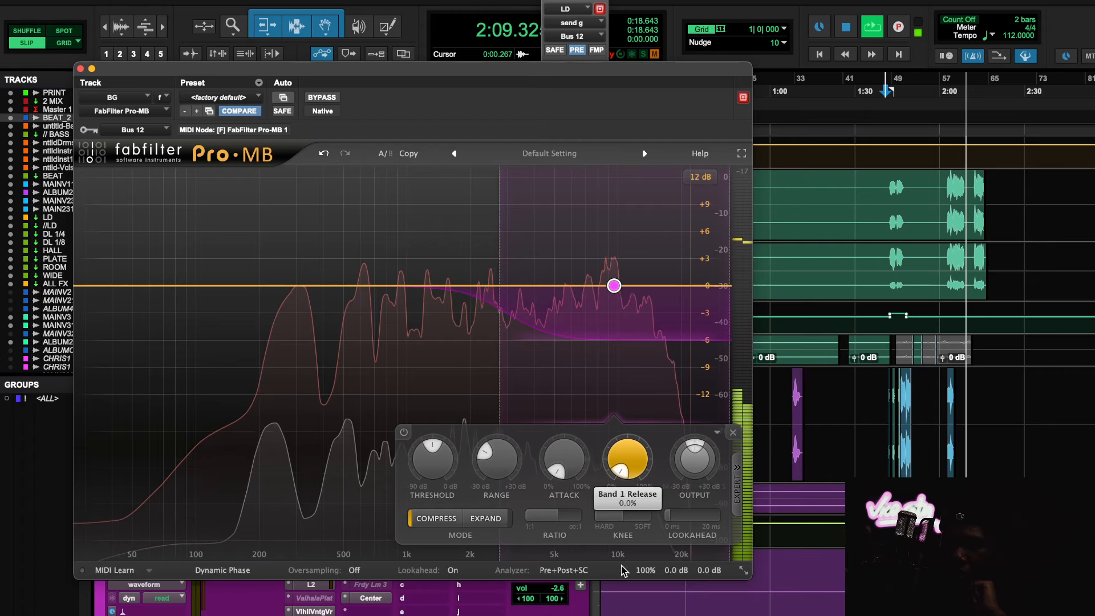
pyautogui.moveTo(434, 447); pyautogui.dragTo(438, 441)
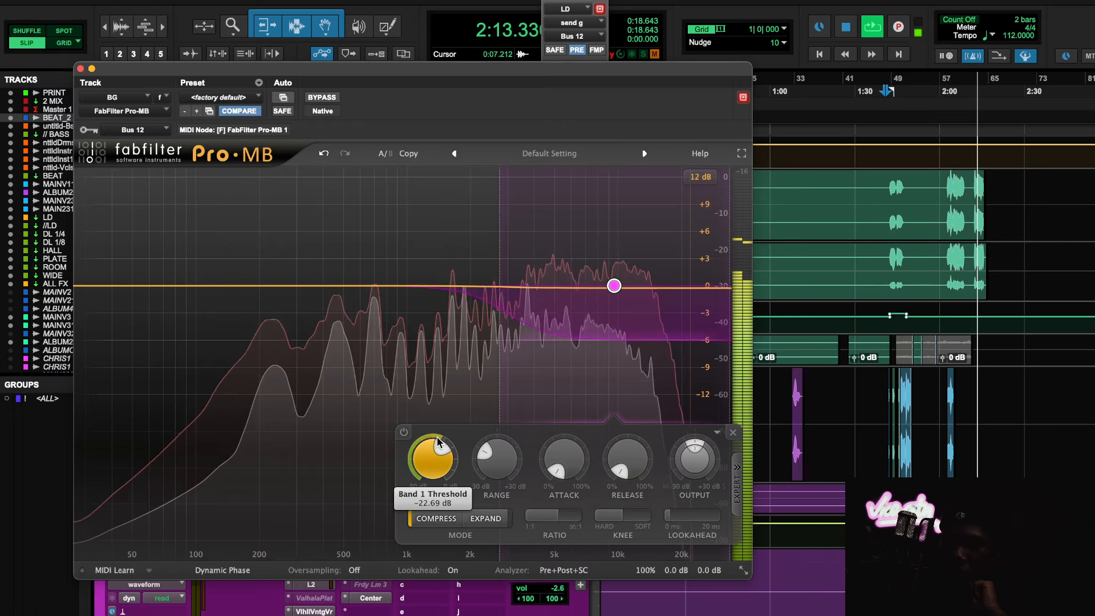